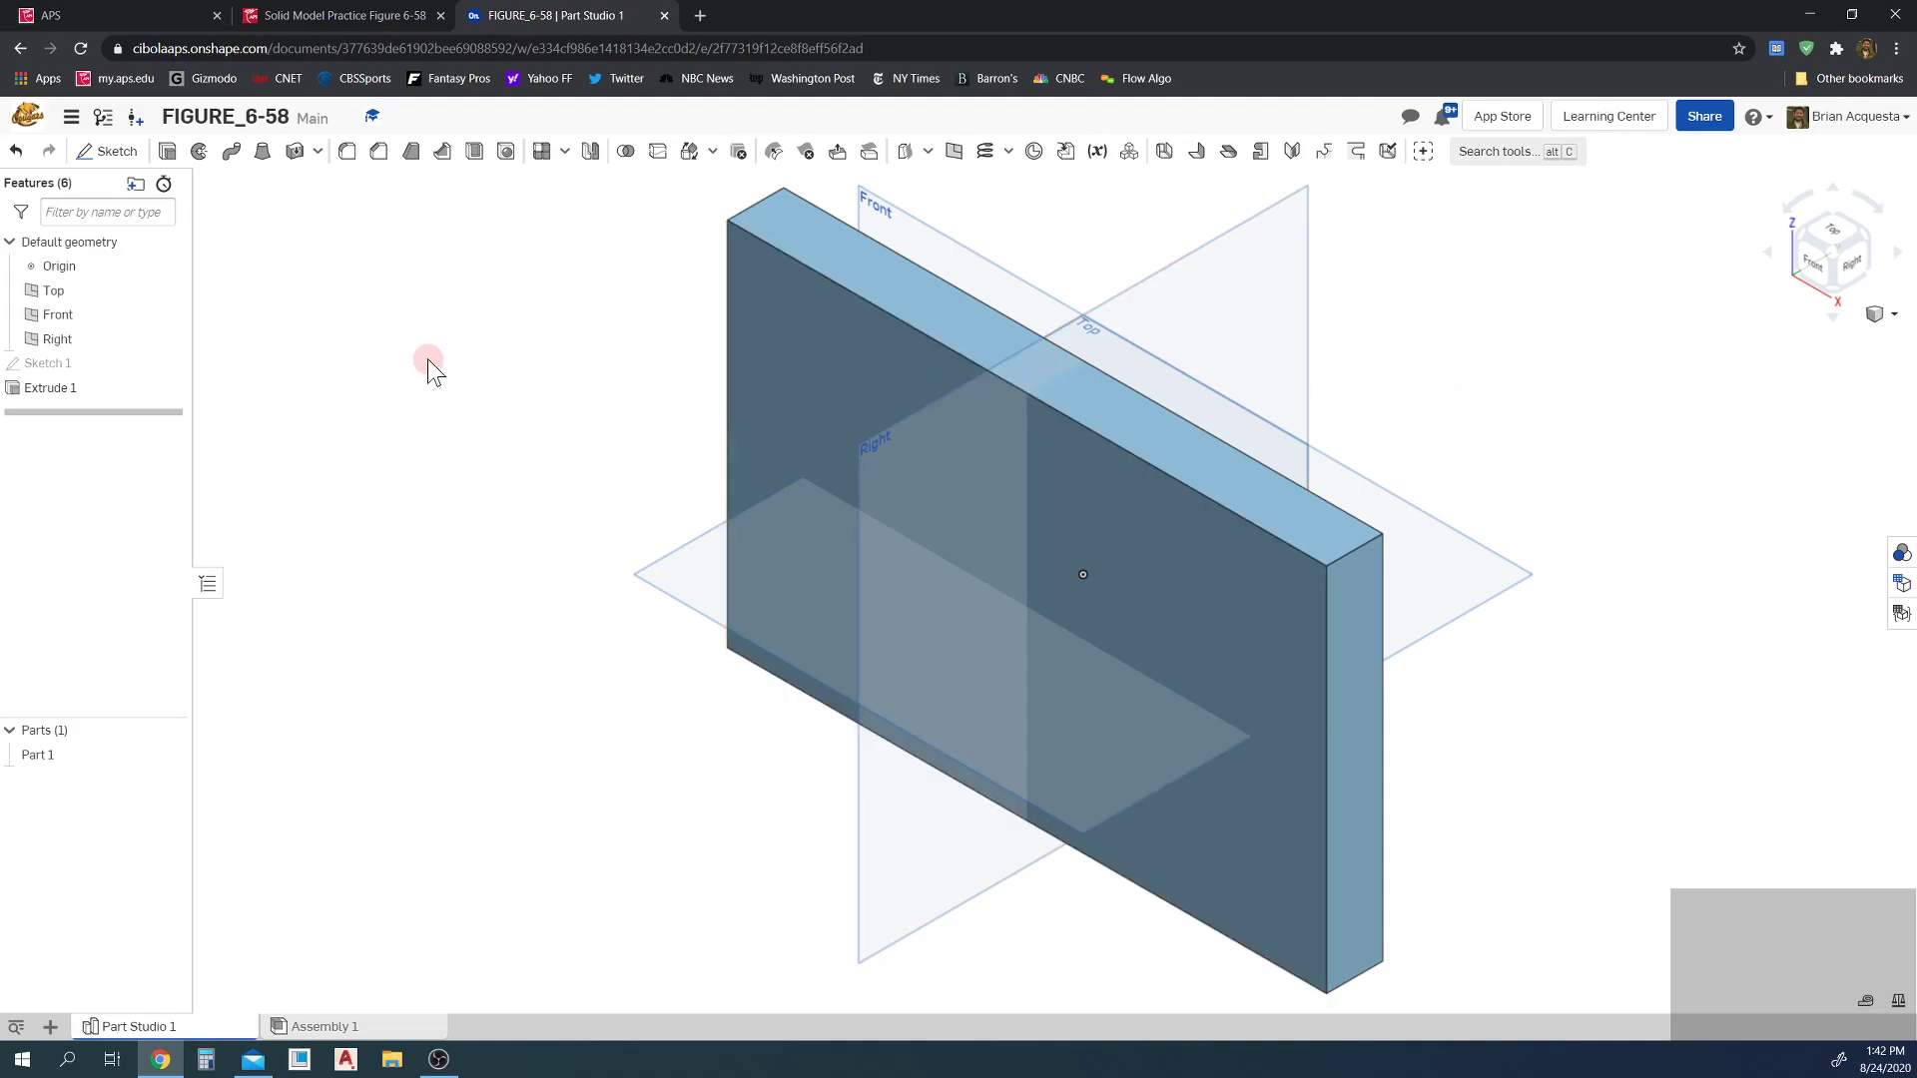
- Compare the Figure 6-58 assignment dimensions with the plate model
left_click(385, 16)
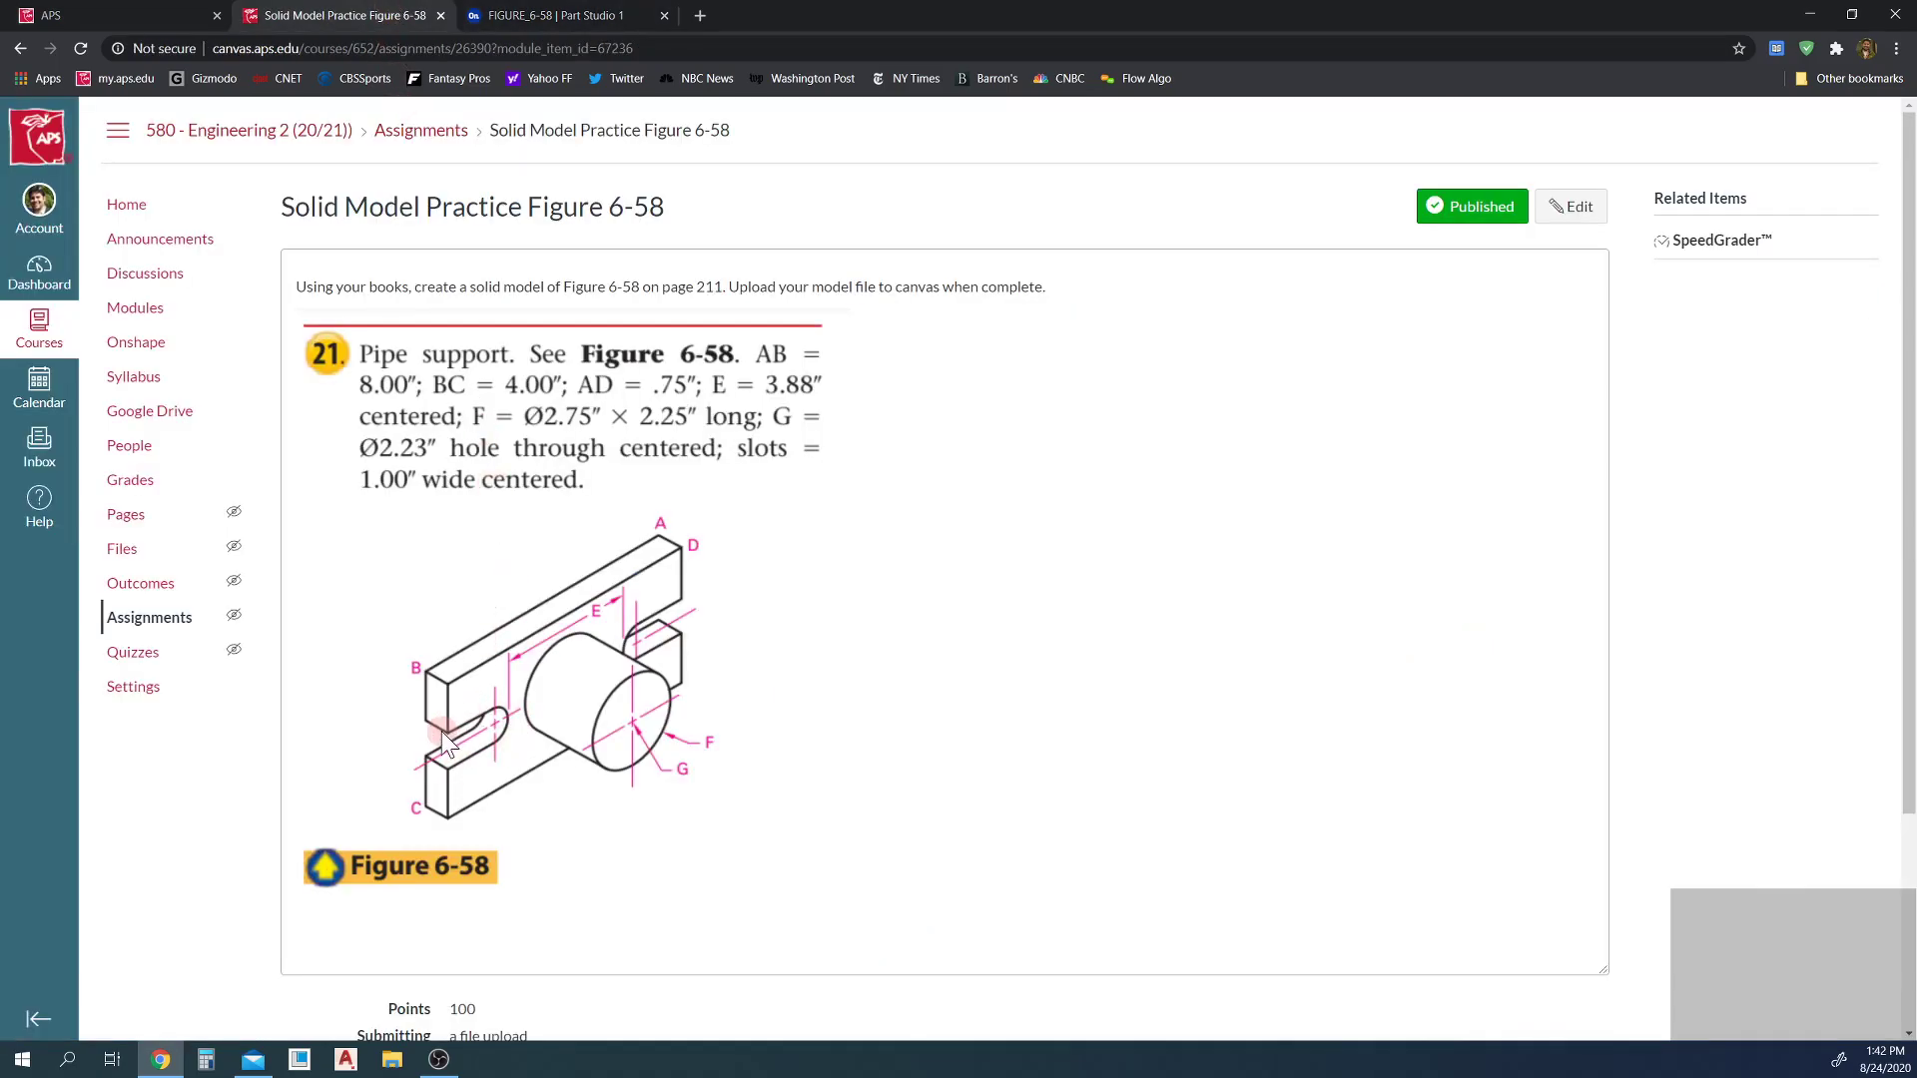
left_click(516, 15)
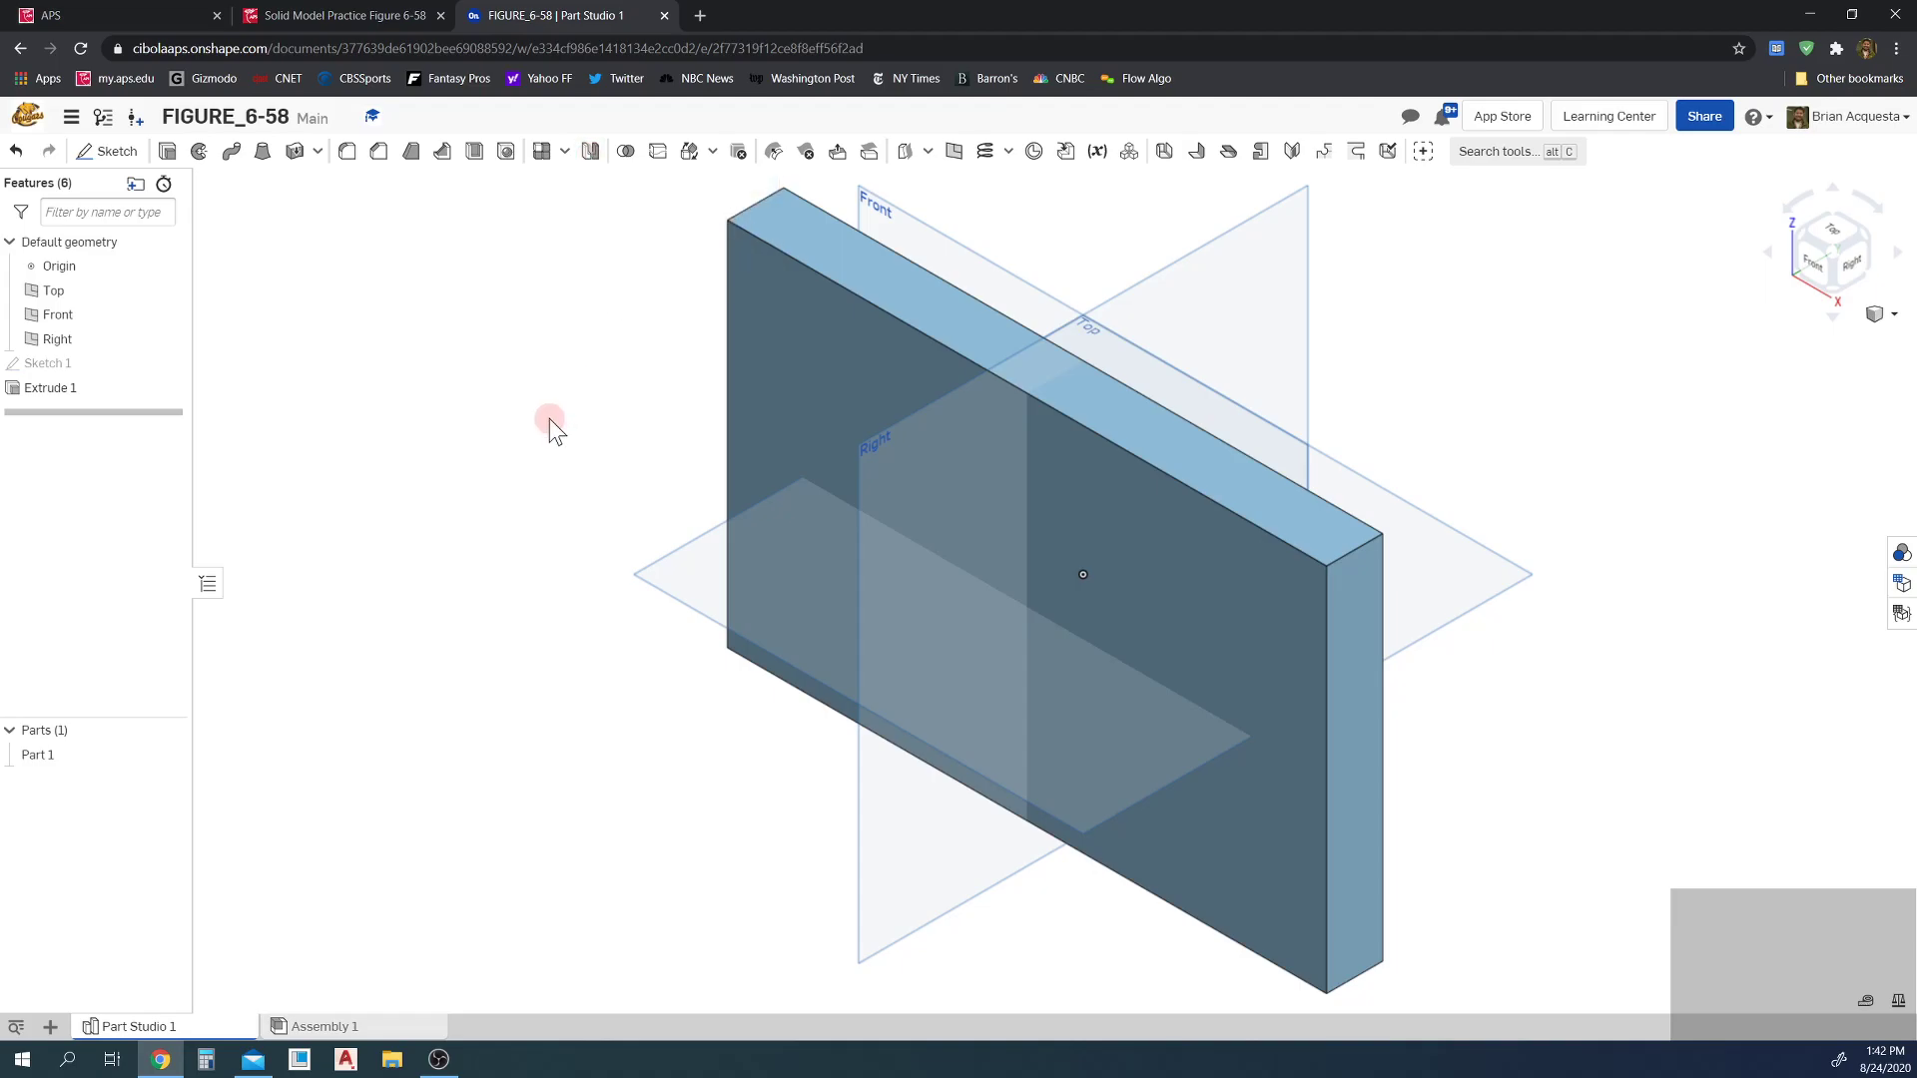
left_click(354, 14)
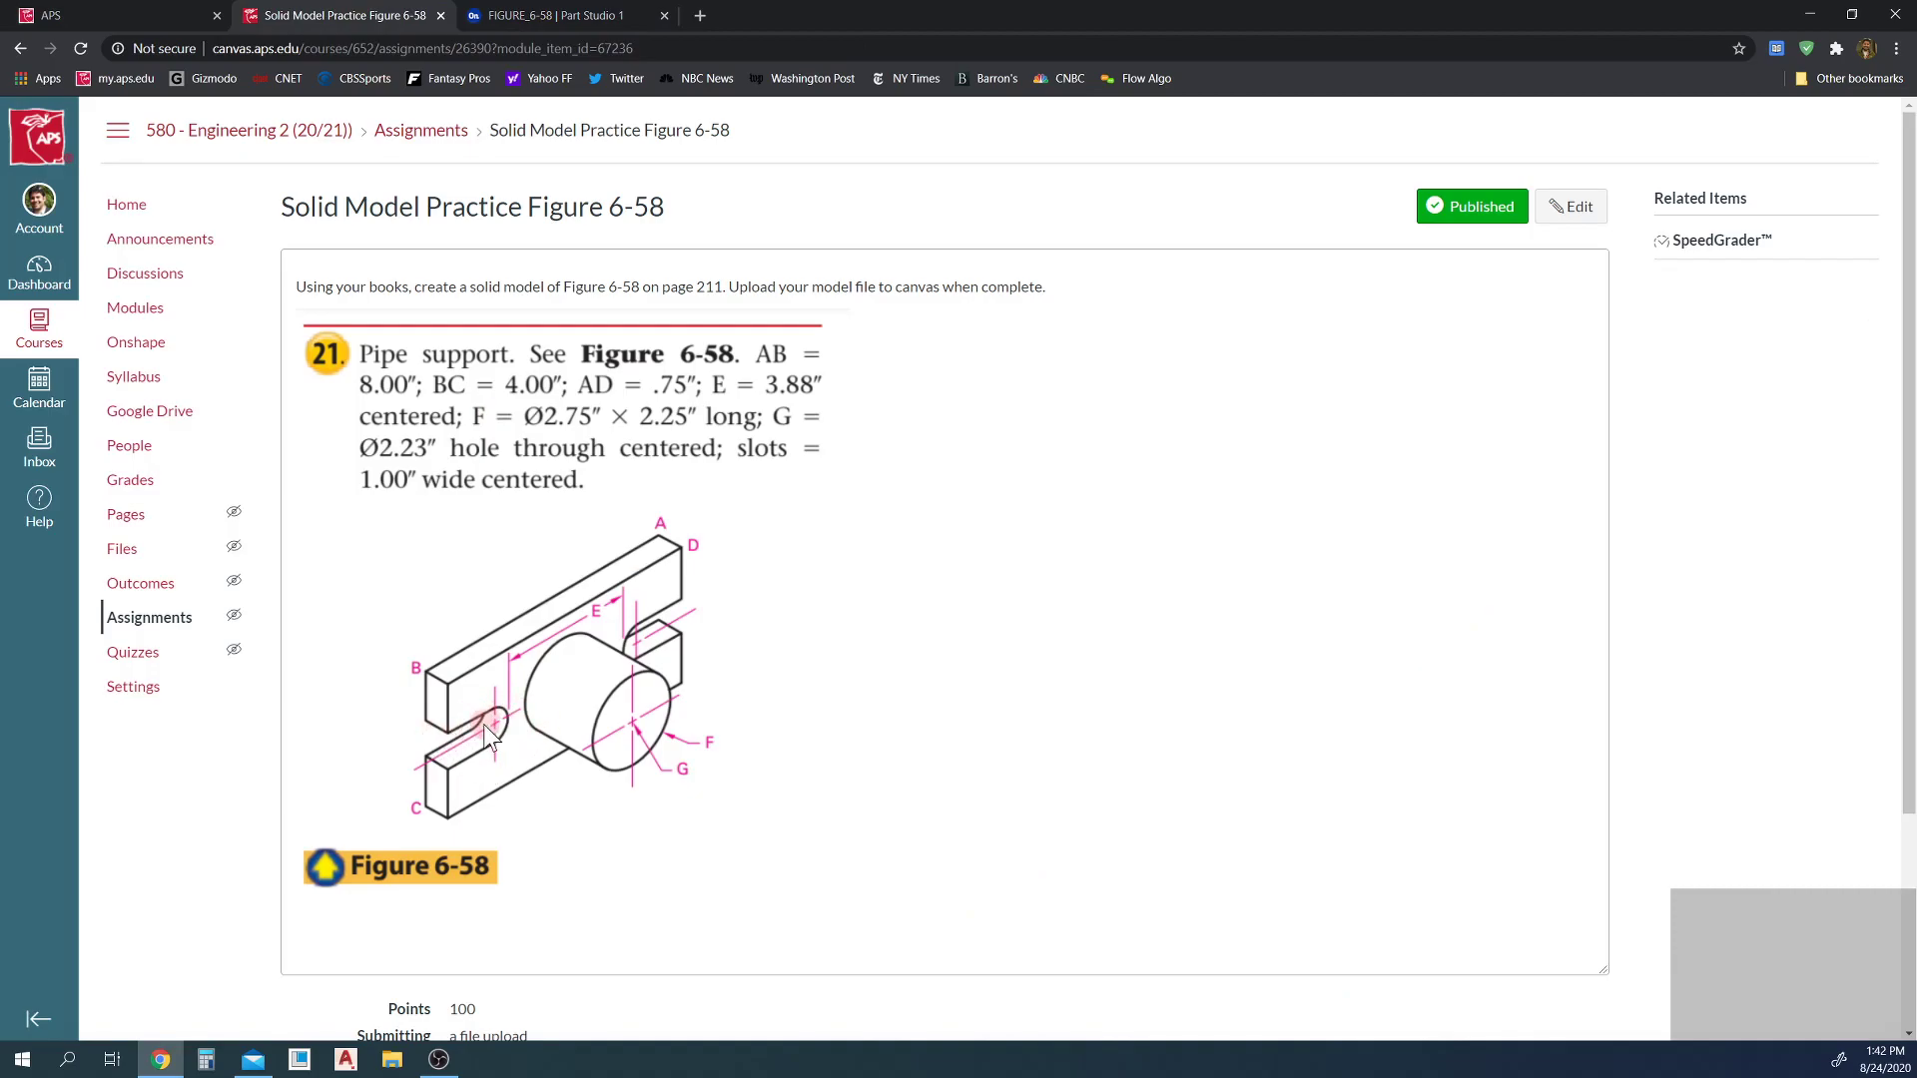
left_click(577, 15)
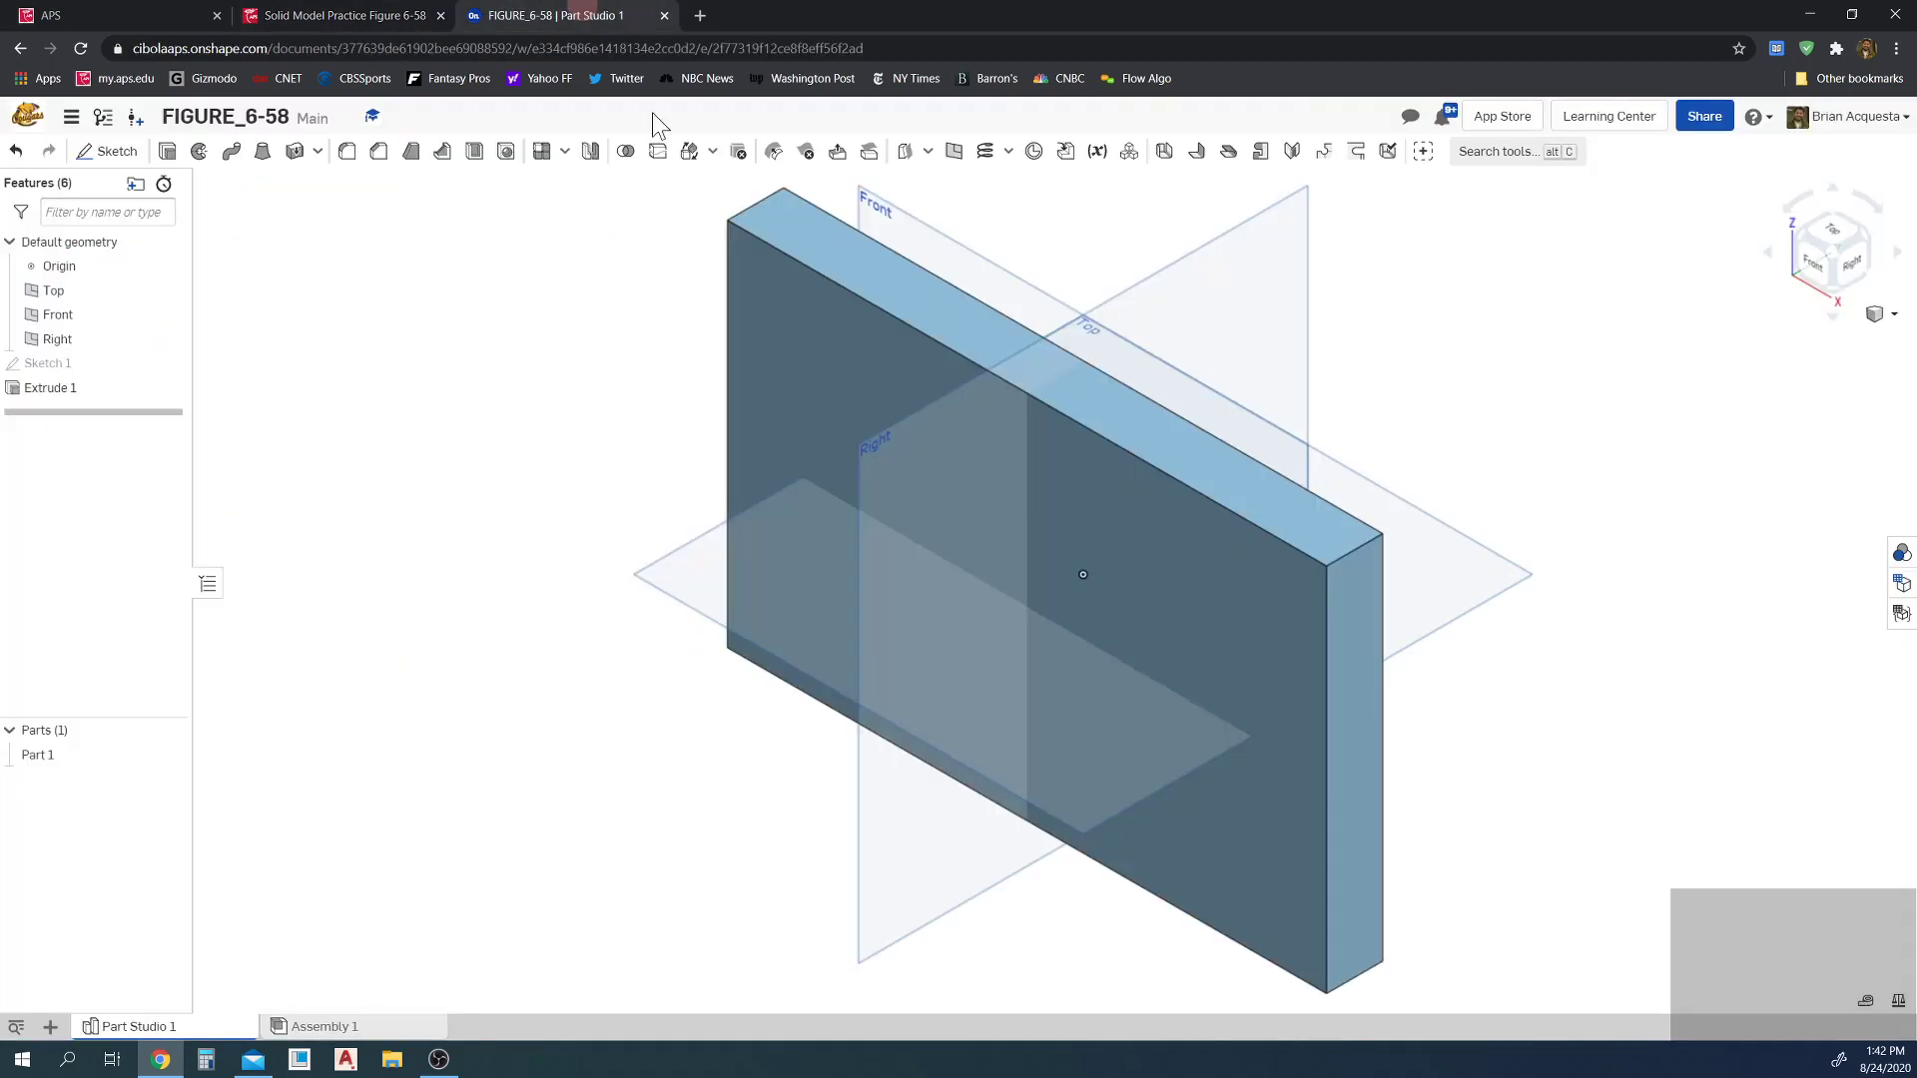
- Start a sketch on the plate's front face, viewed normal with default planes hidden
left_click(807, 373)
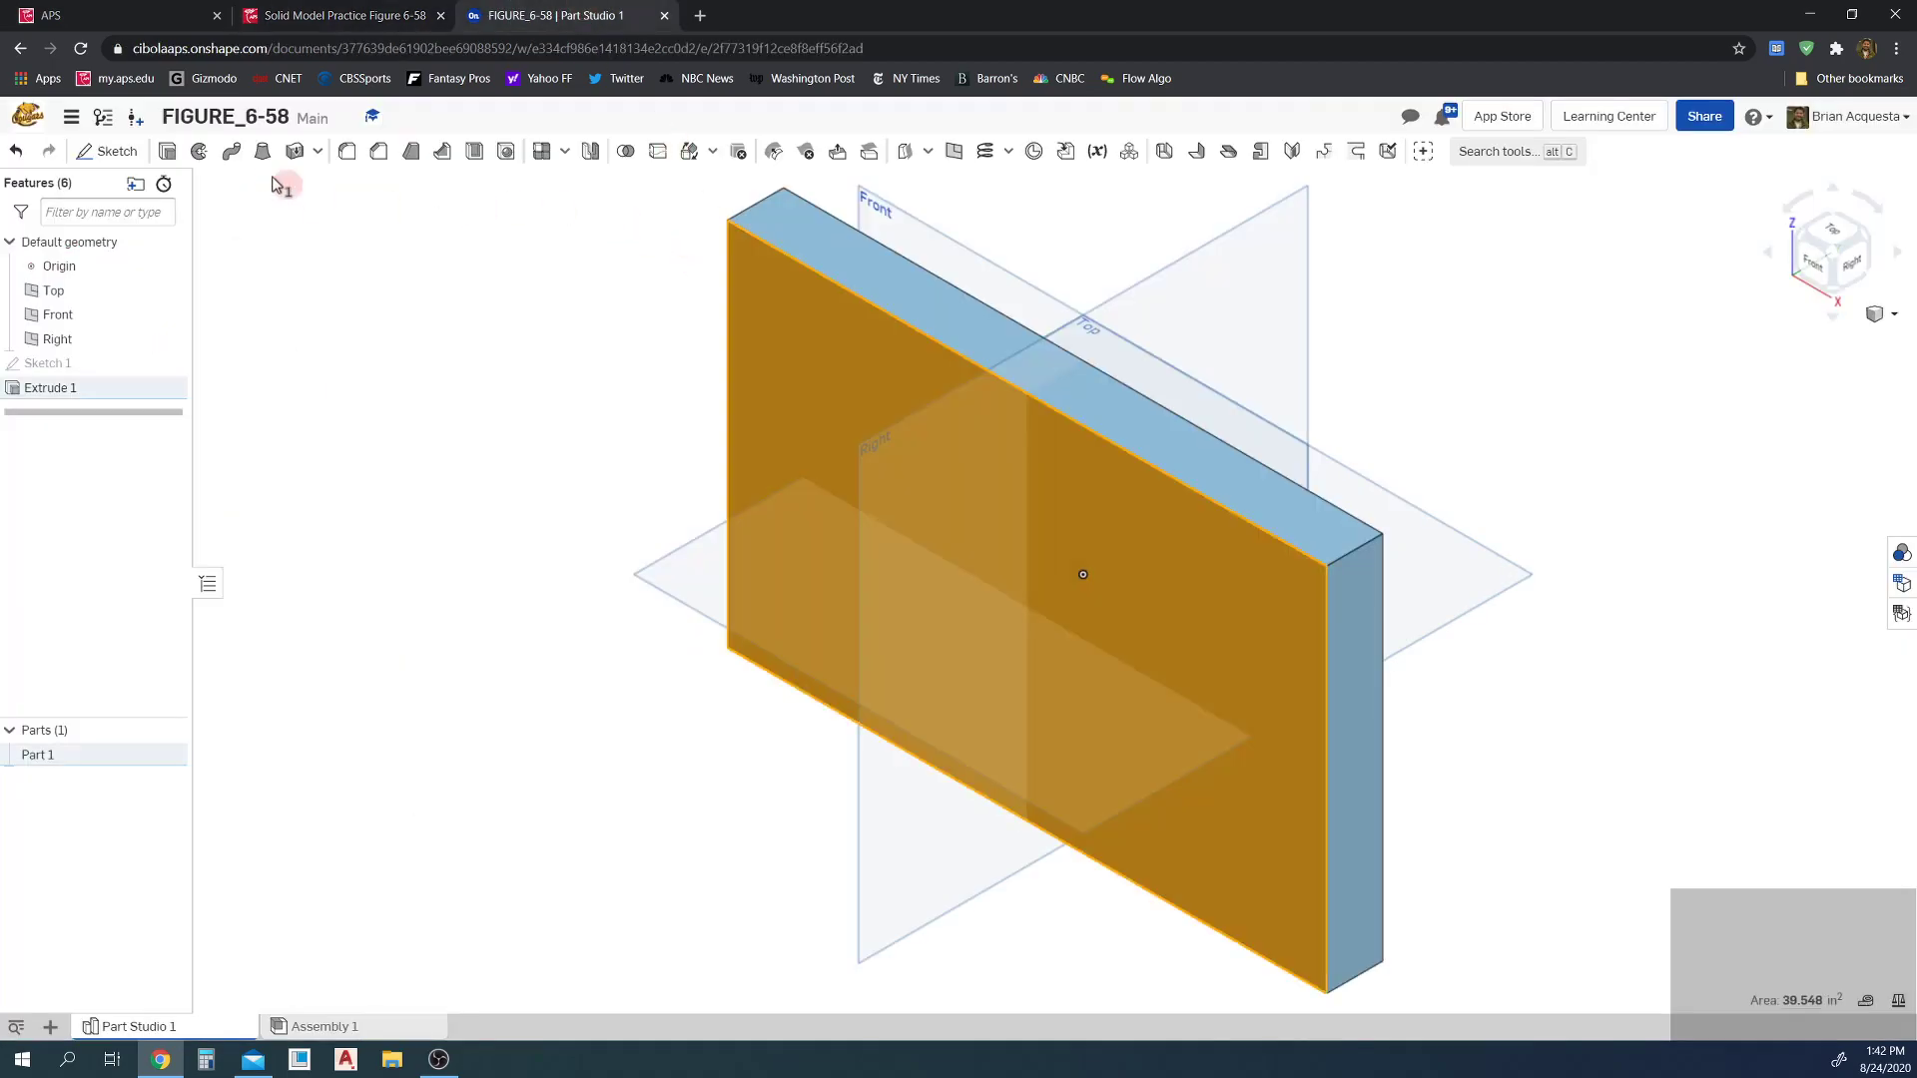
left_click(108, 150)
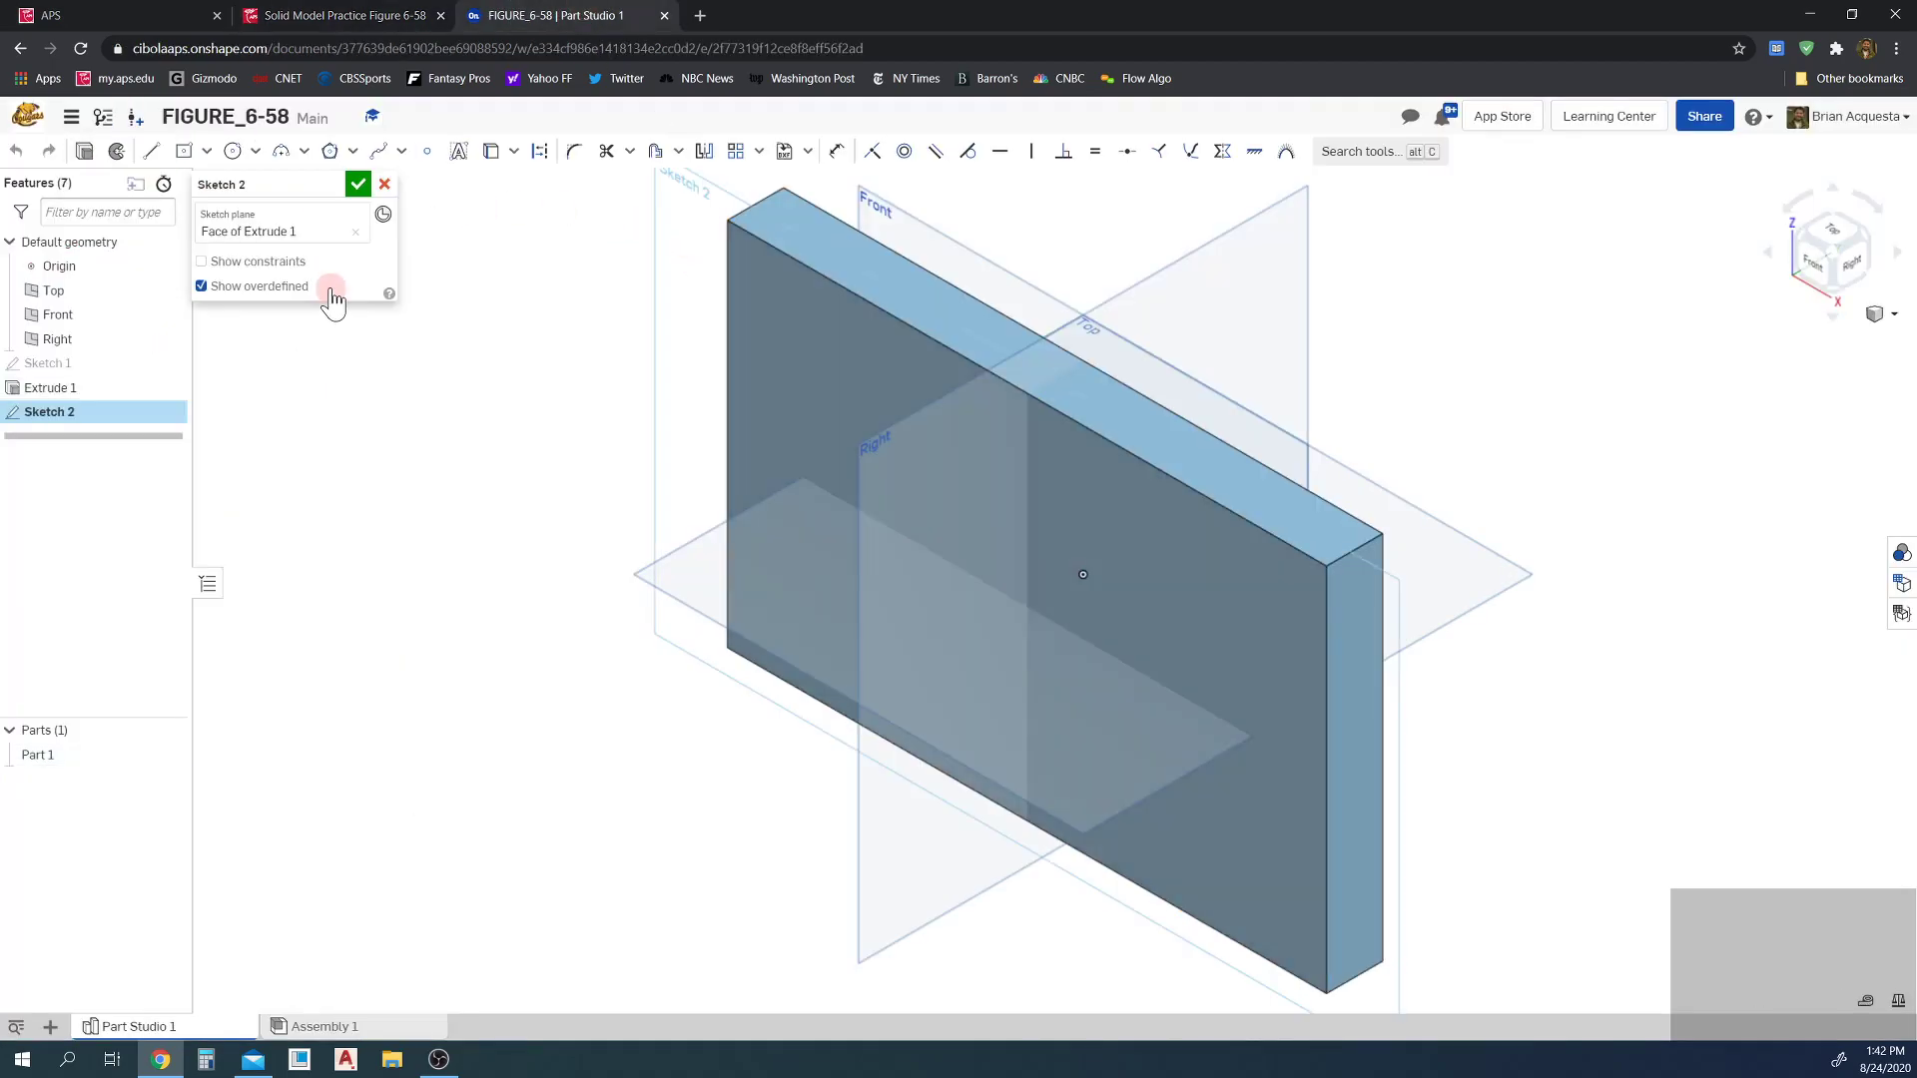
key("n")
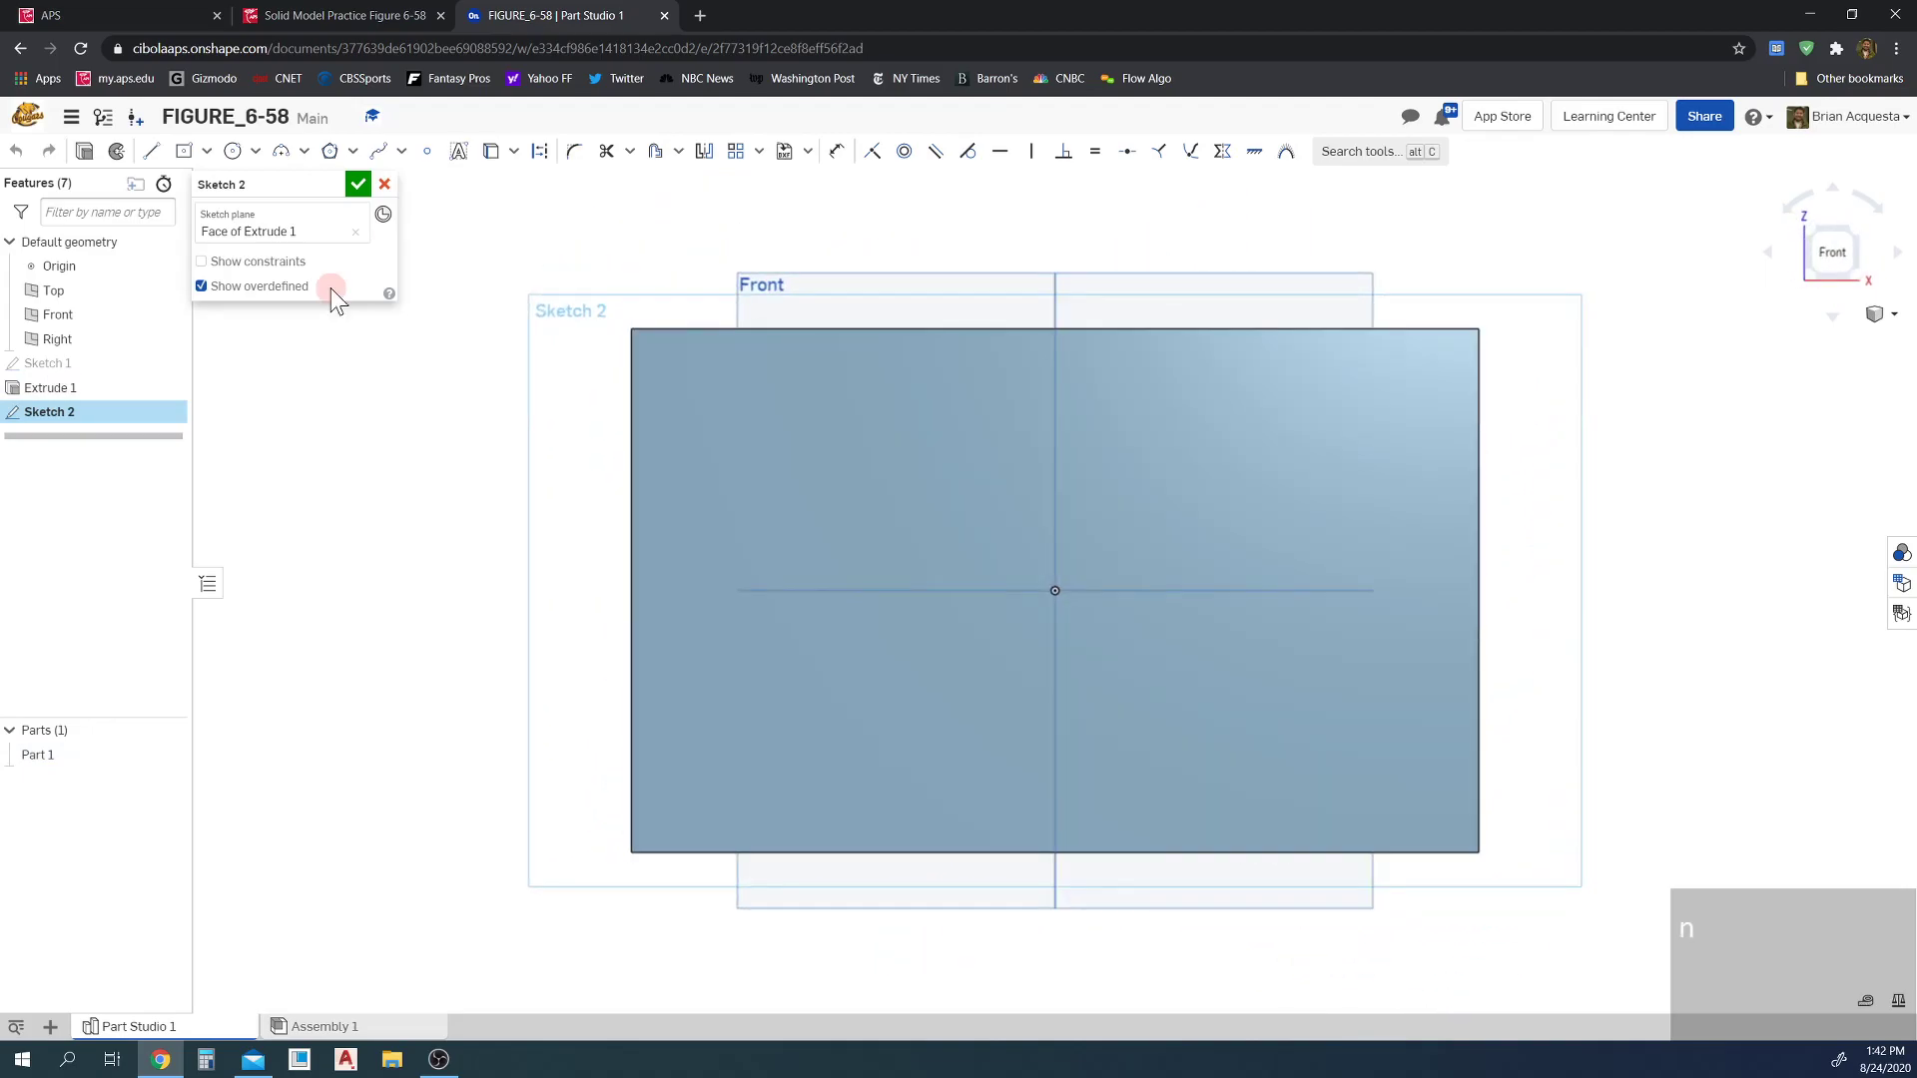
key("p")
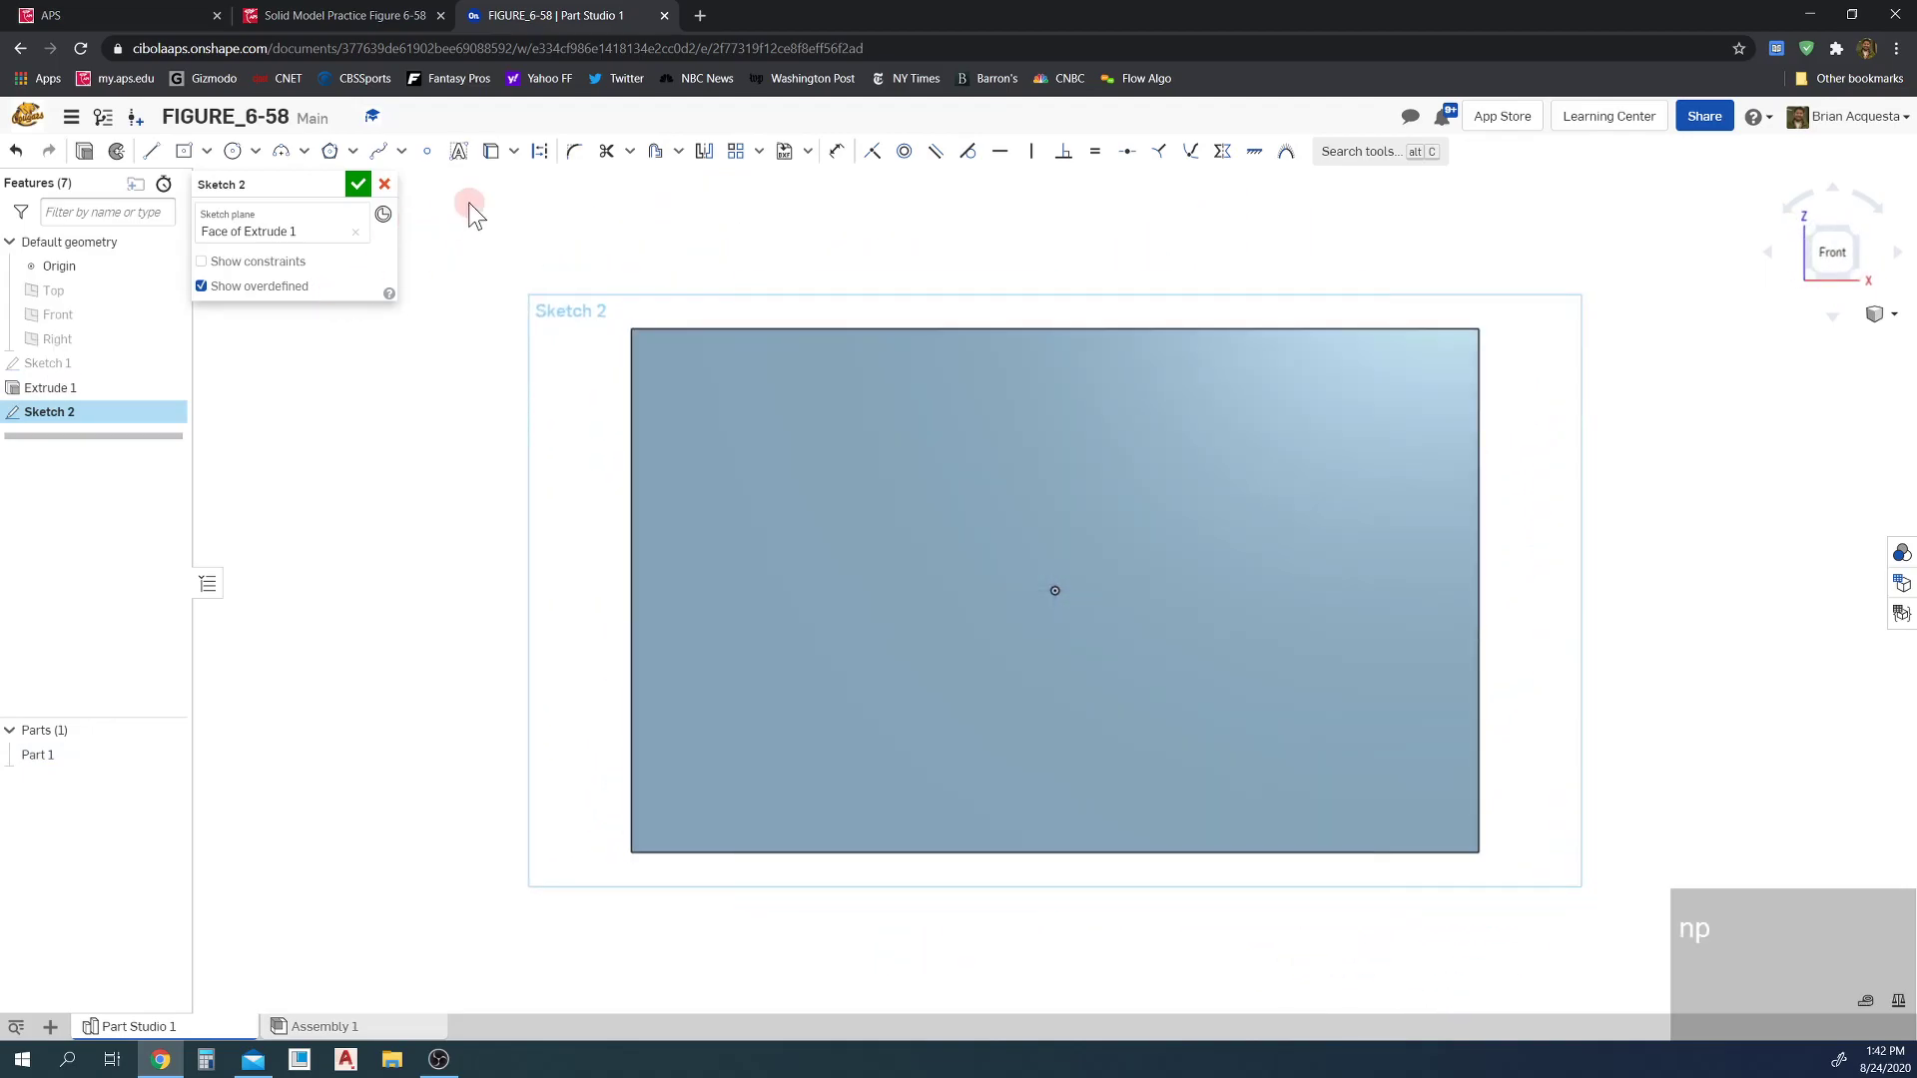
left_click(407, 17)
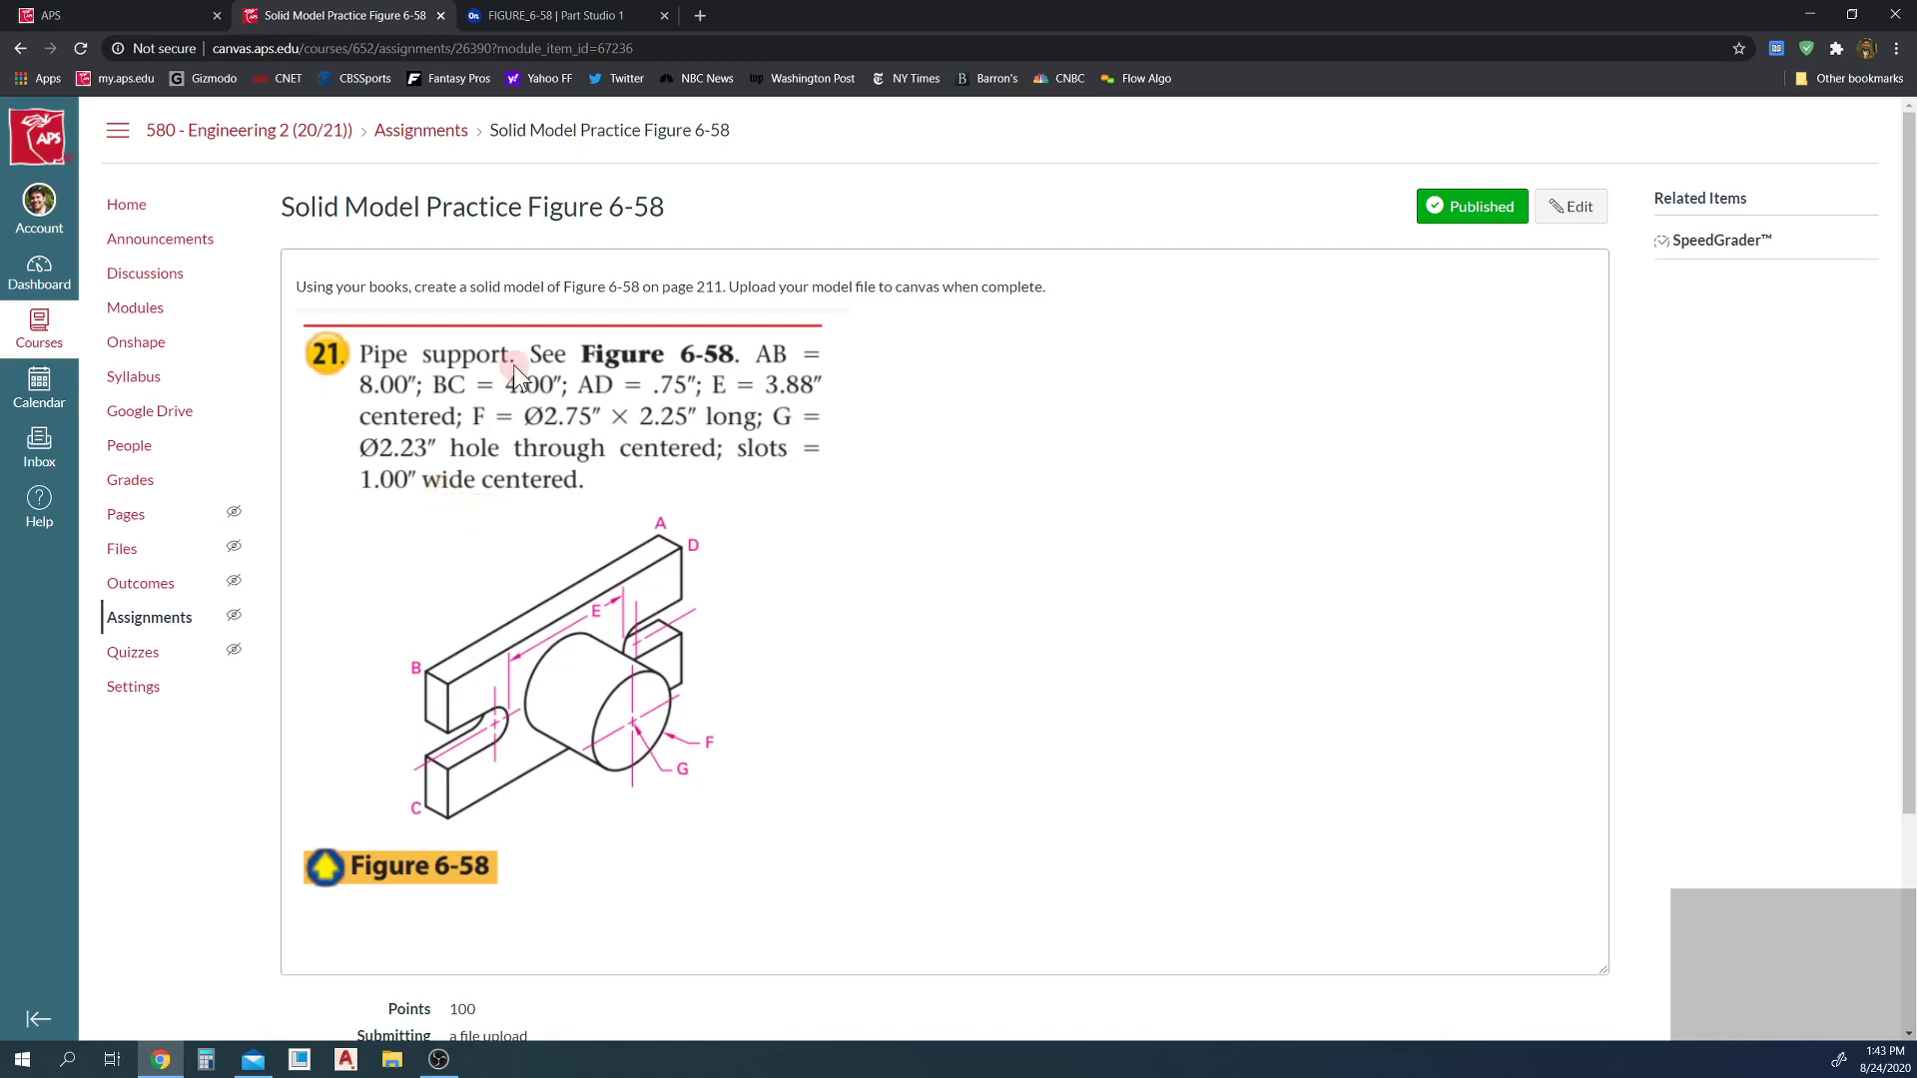
left_click(514, 16)
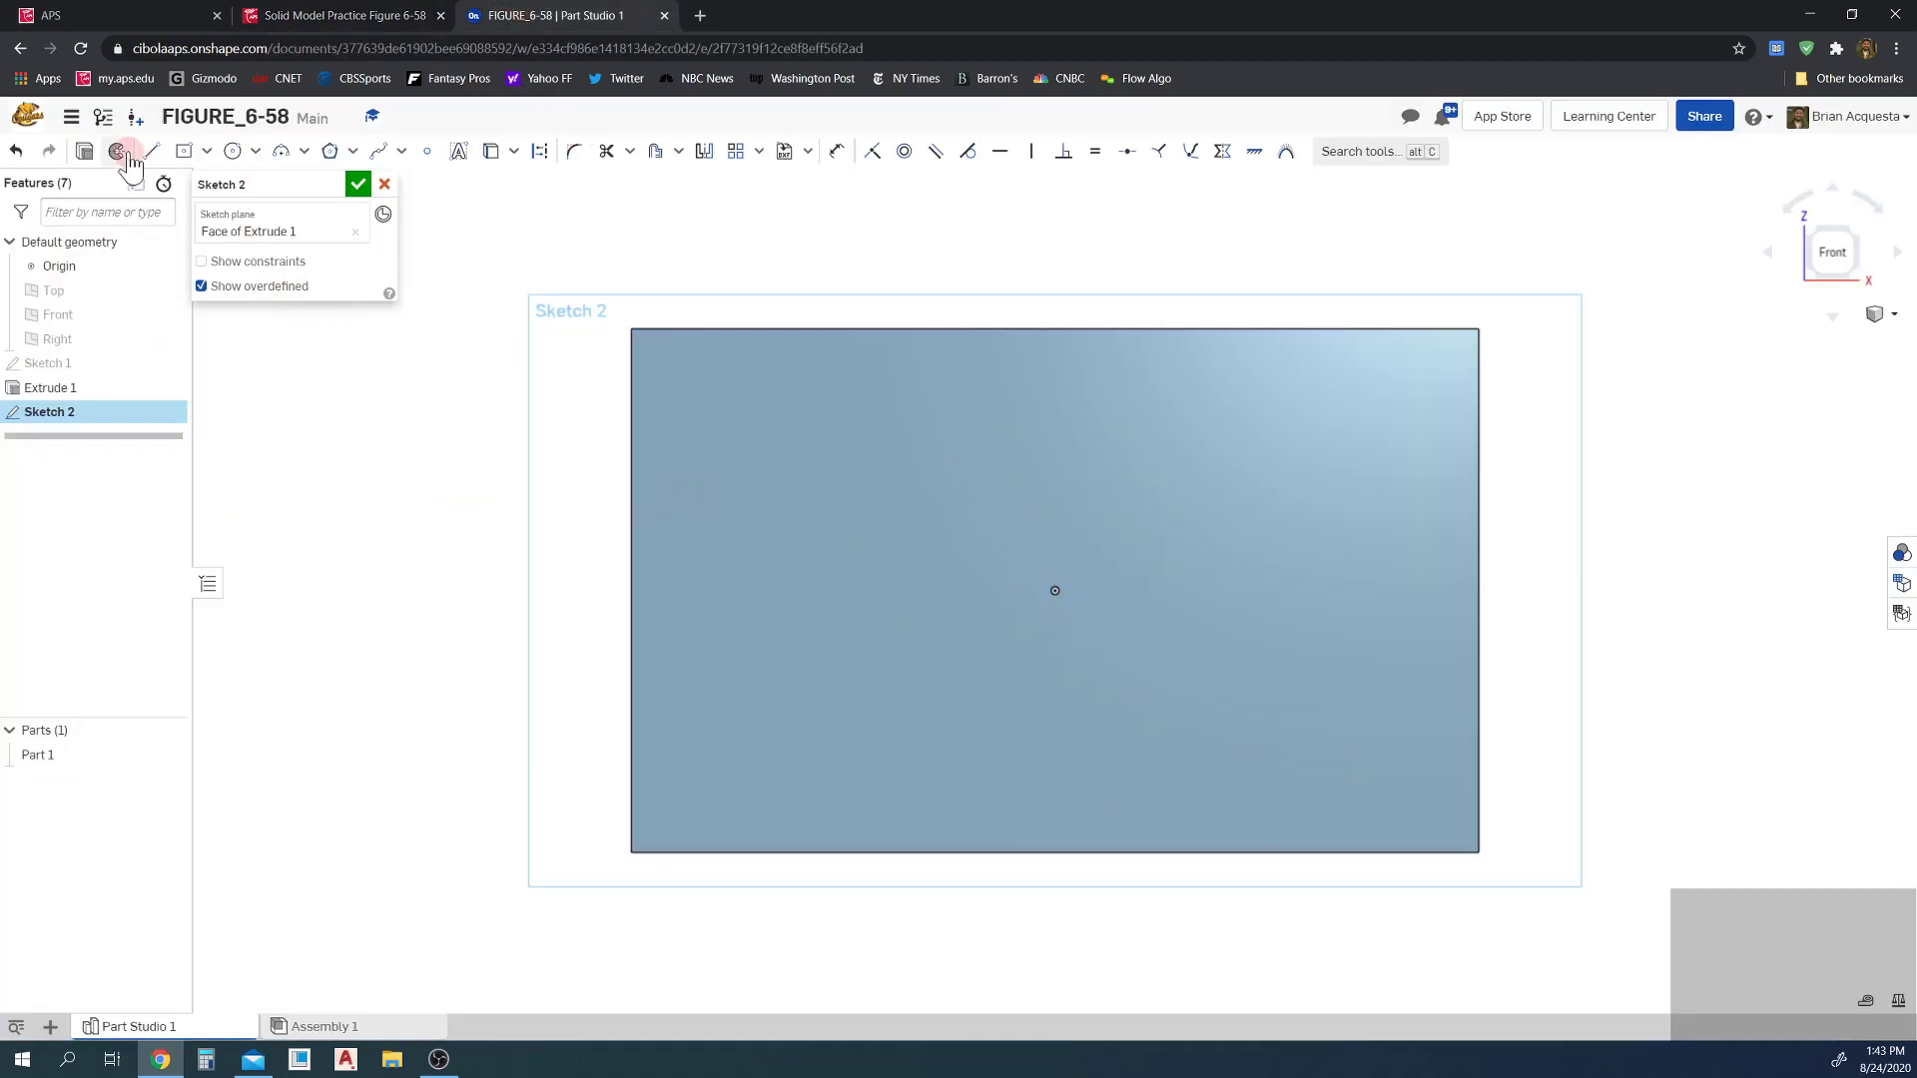
- Draw a circle left of the plate centre and dimension it to Ø1
left_click(234, 155)
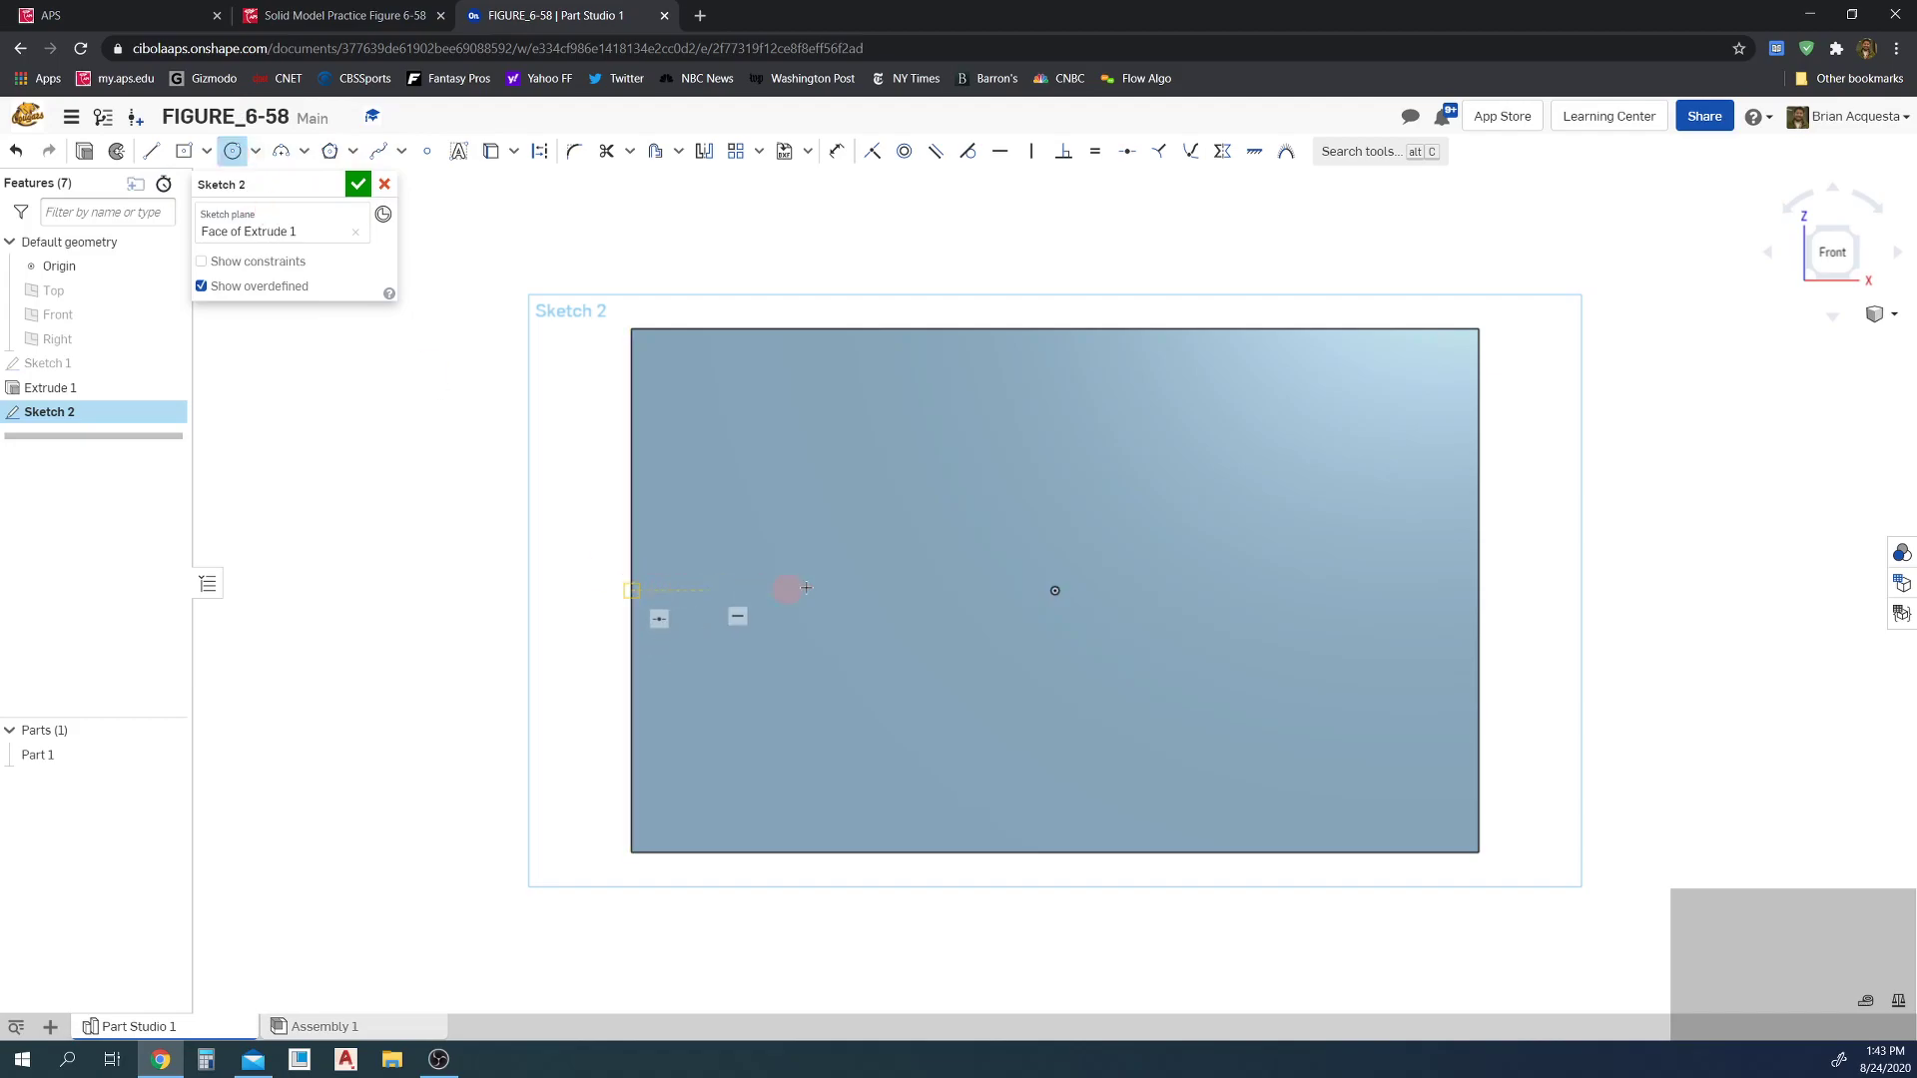
left_click(874, 590)
left_click(877, 533)
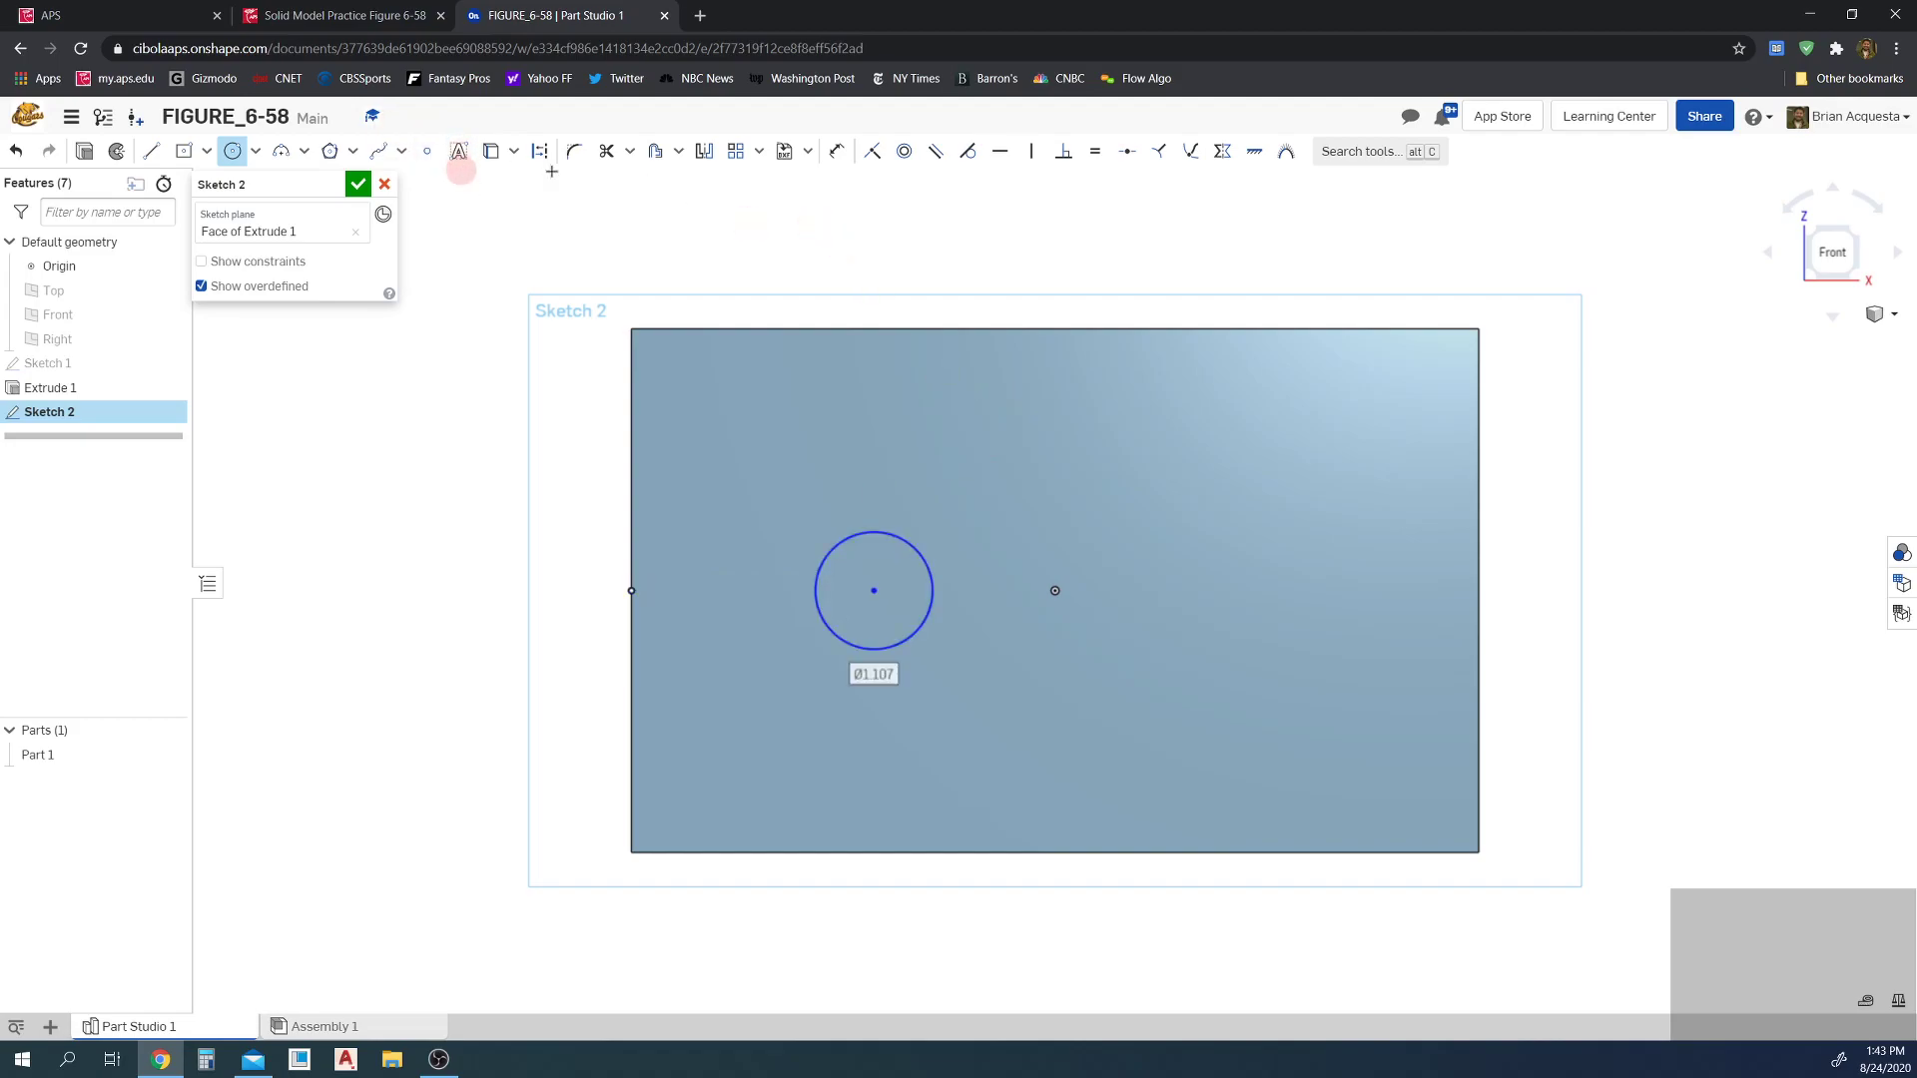
left_click(836, 149)
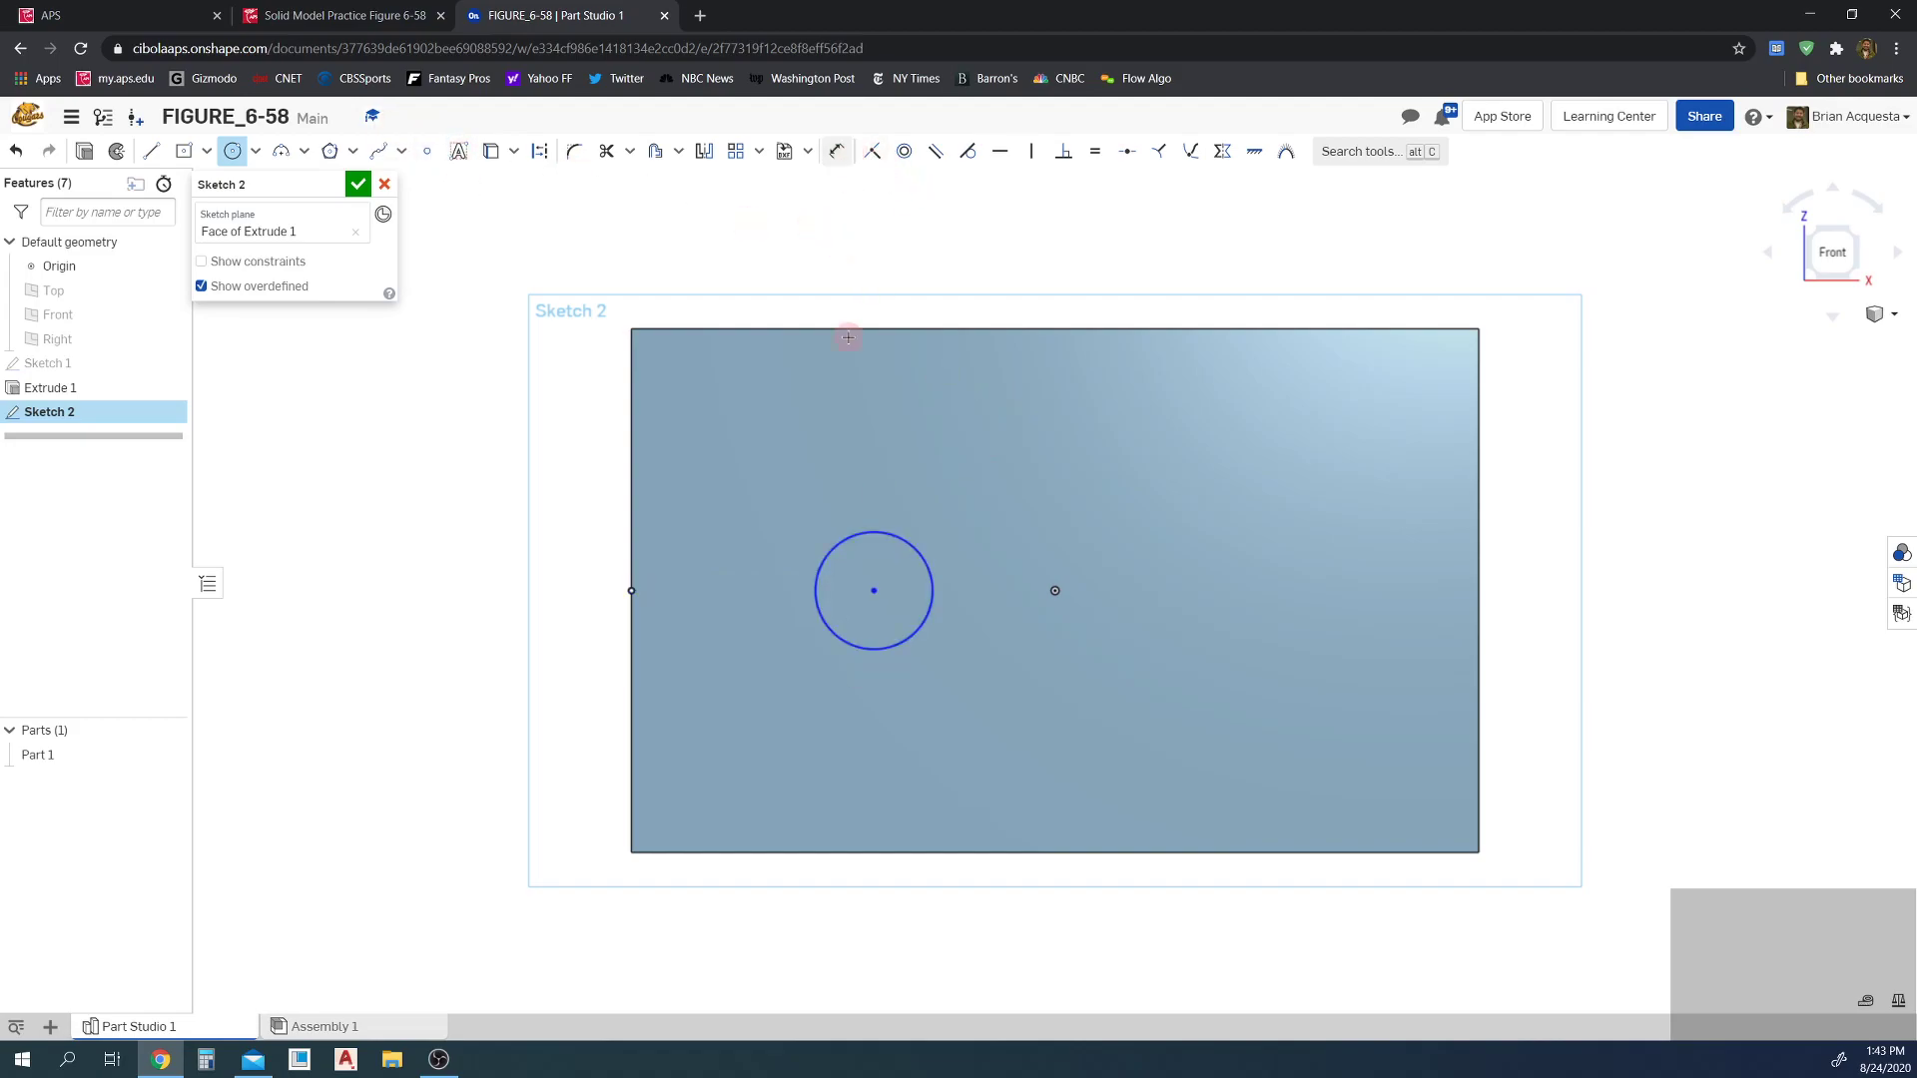
left_click(898, 523)
left_click(887, 473)
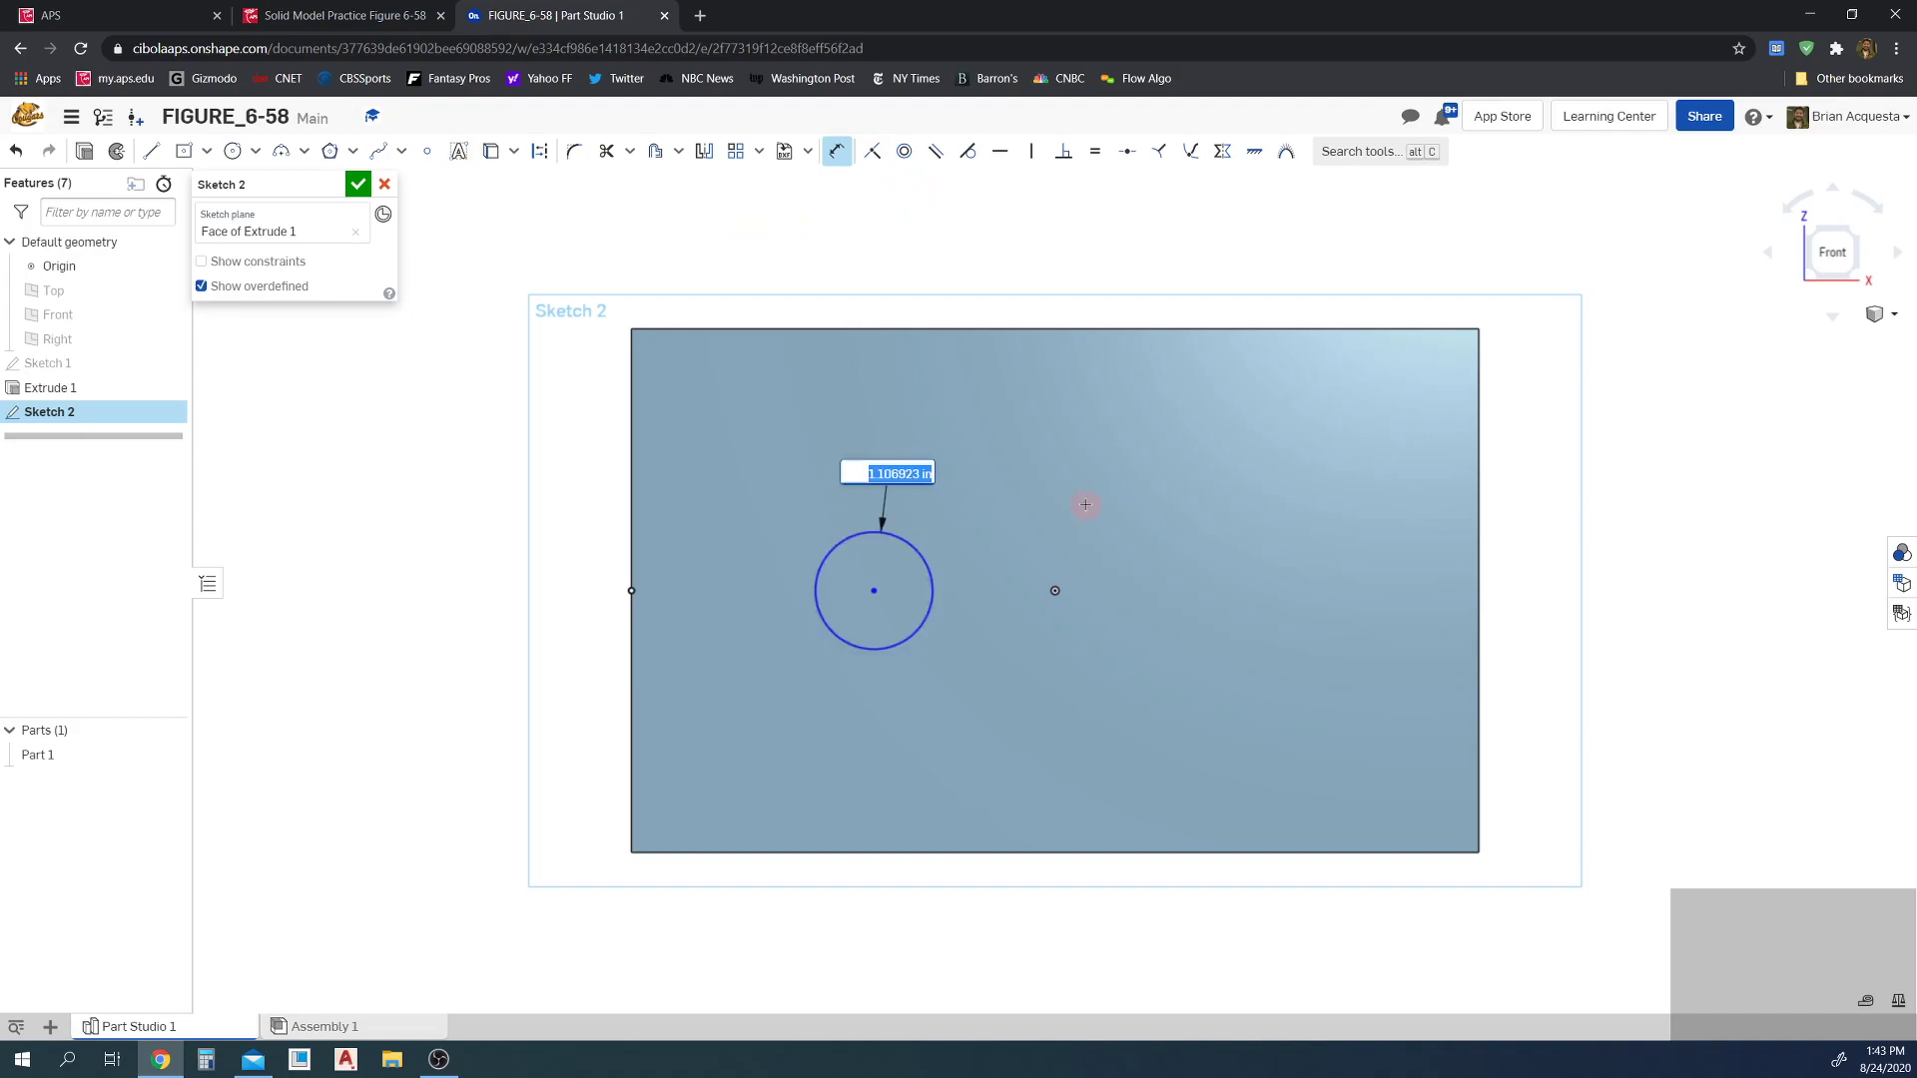
type("1")
key("Return")
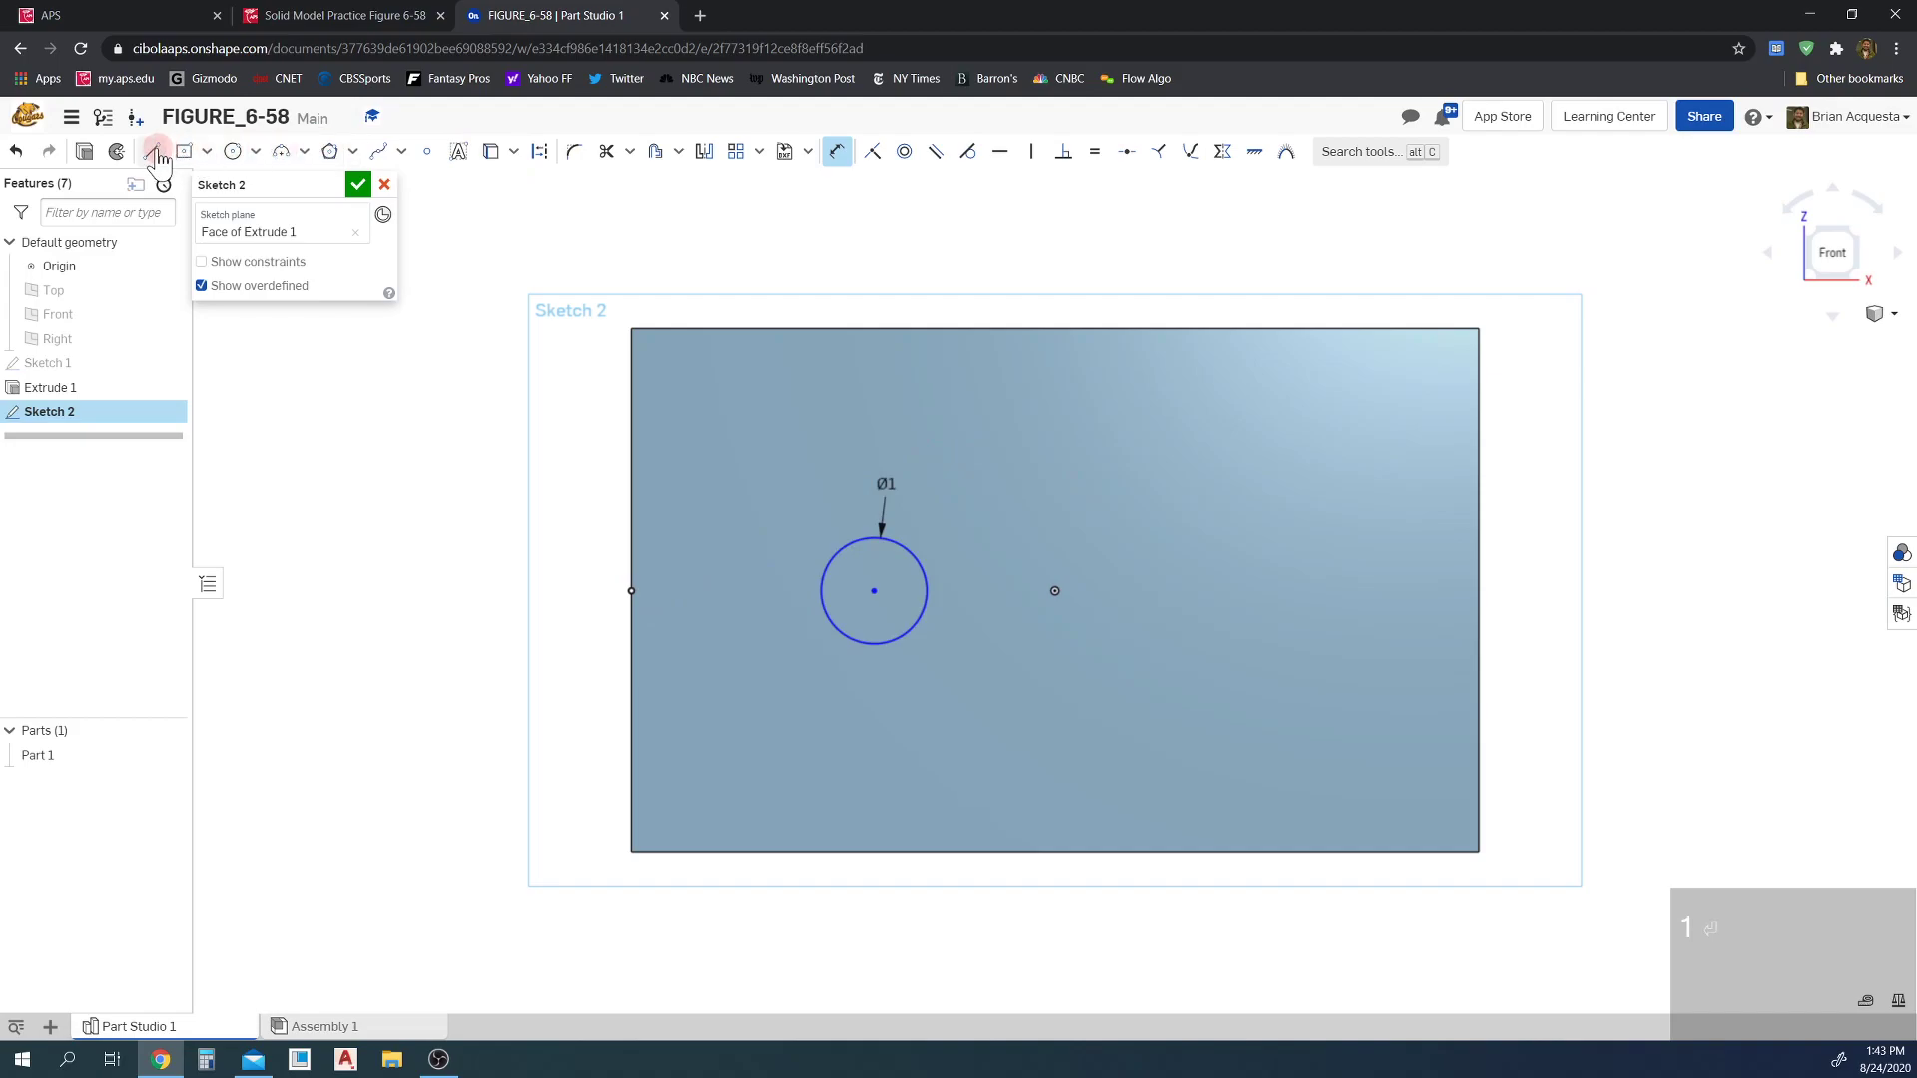
- Draw horizontal lines from the circle's top and bottom to the plate's left edge
left_click(154, 153)
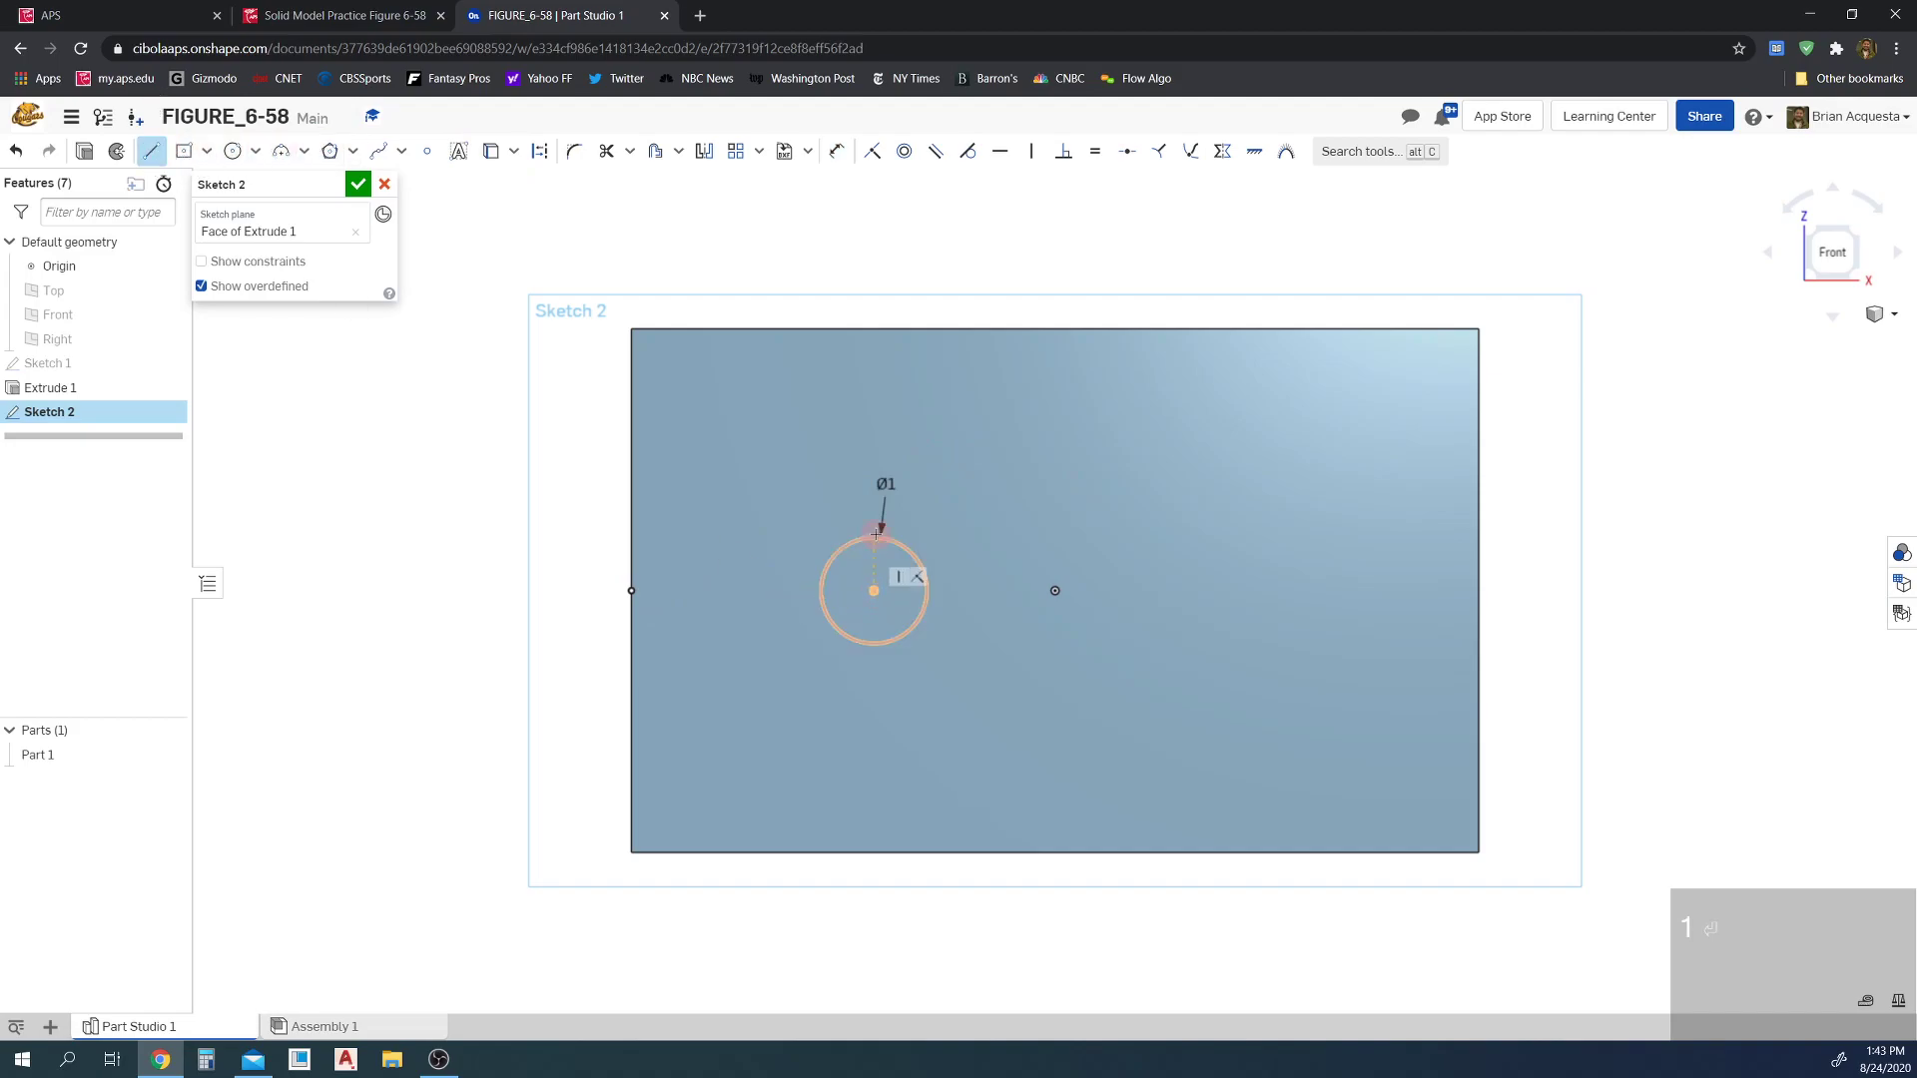
left_click(878, 530)
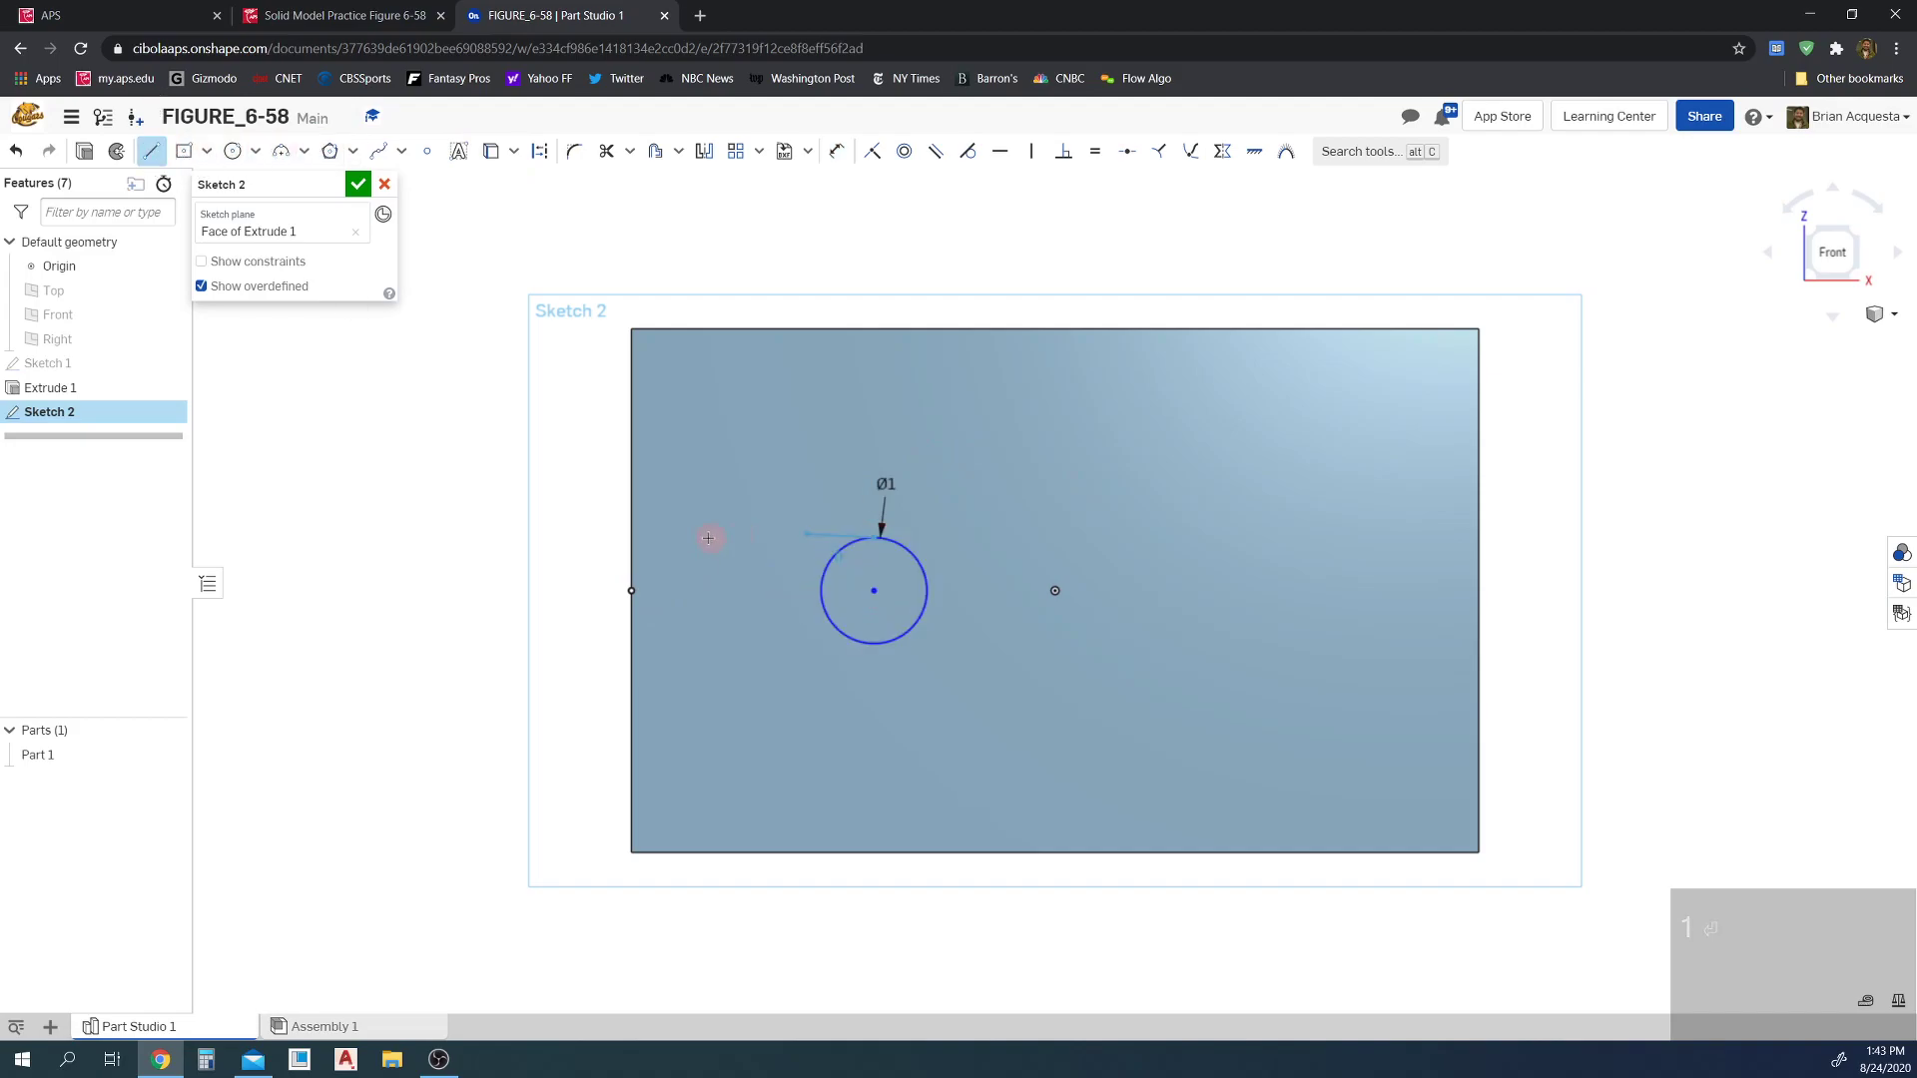
left_click(634, 537)
key("Escape")
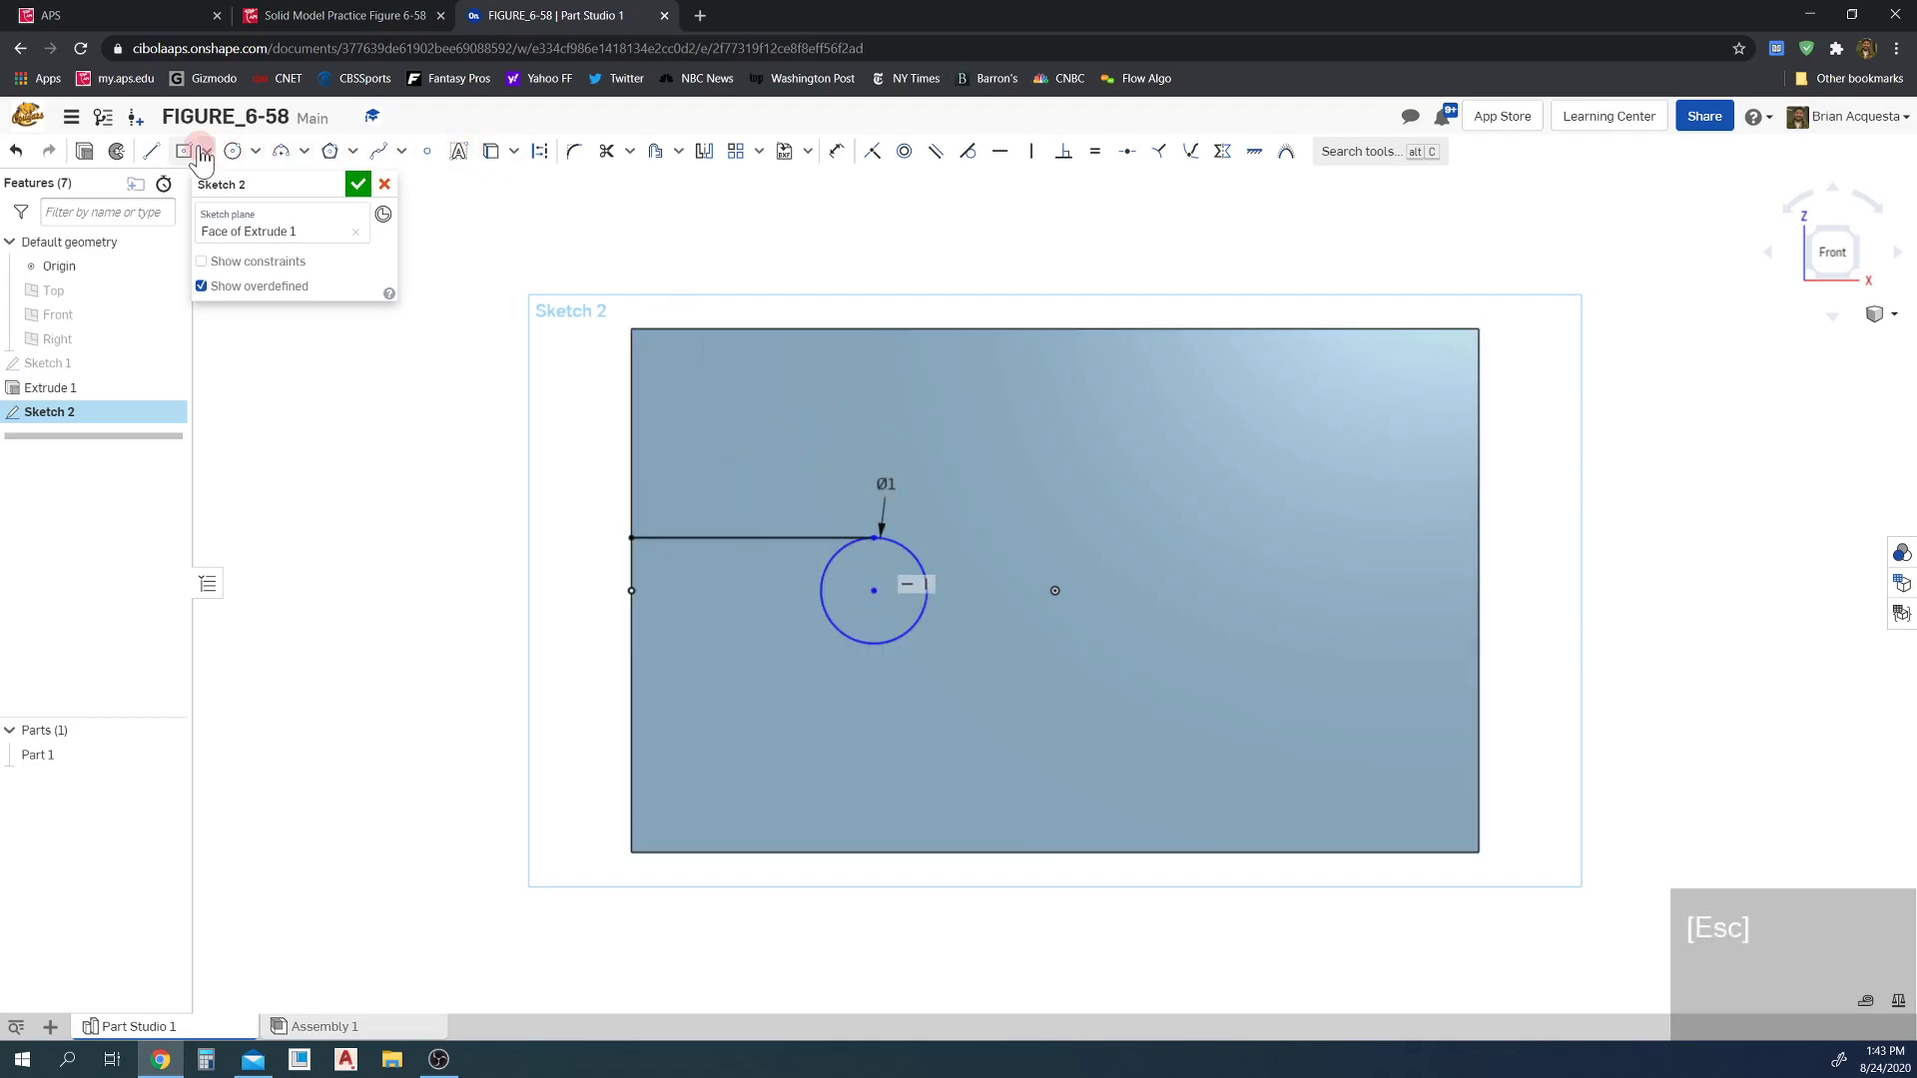
left_click(151, 150)
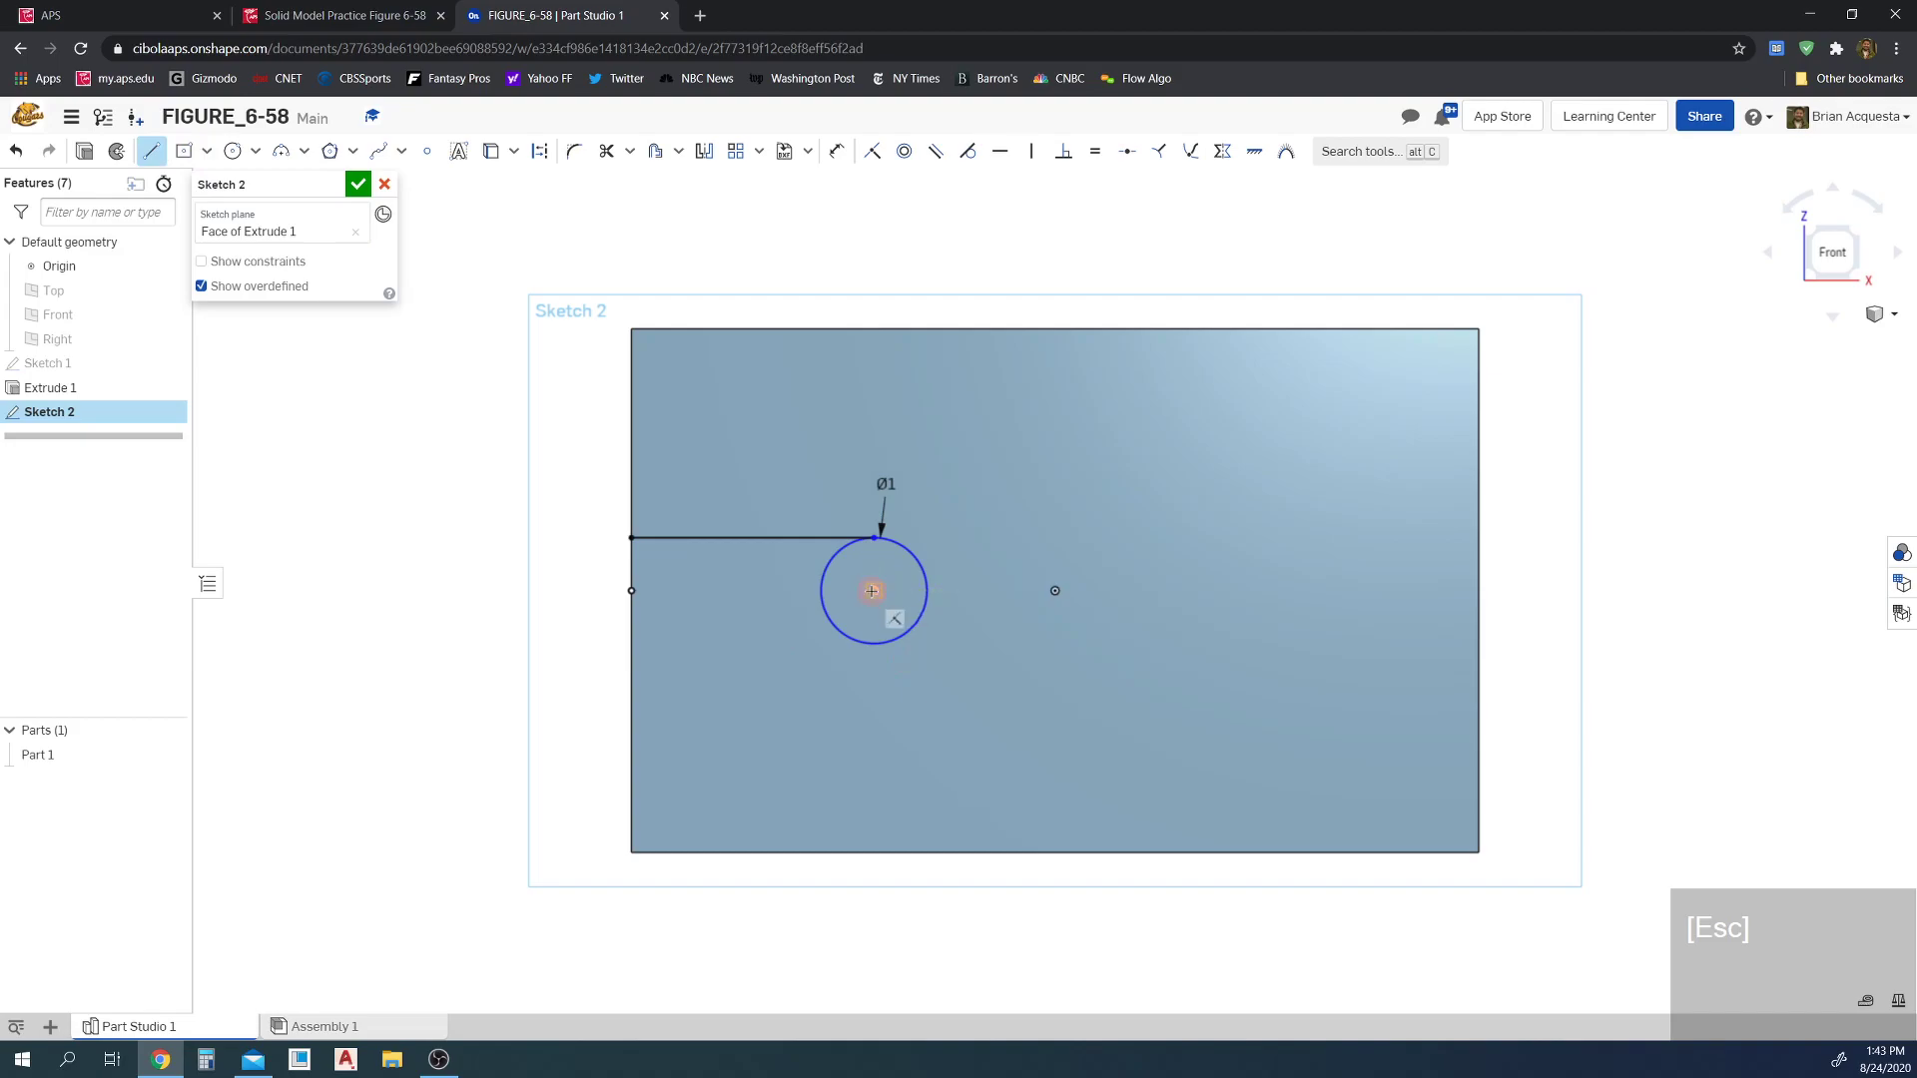
left_click(876, 646)
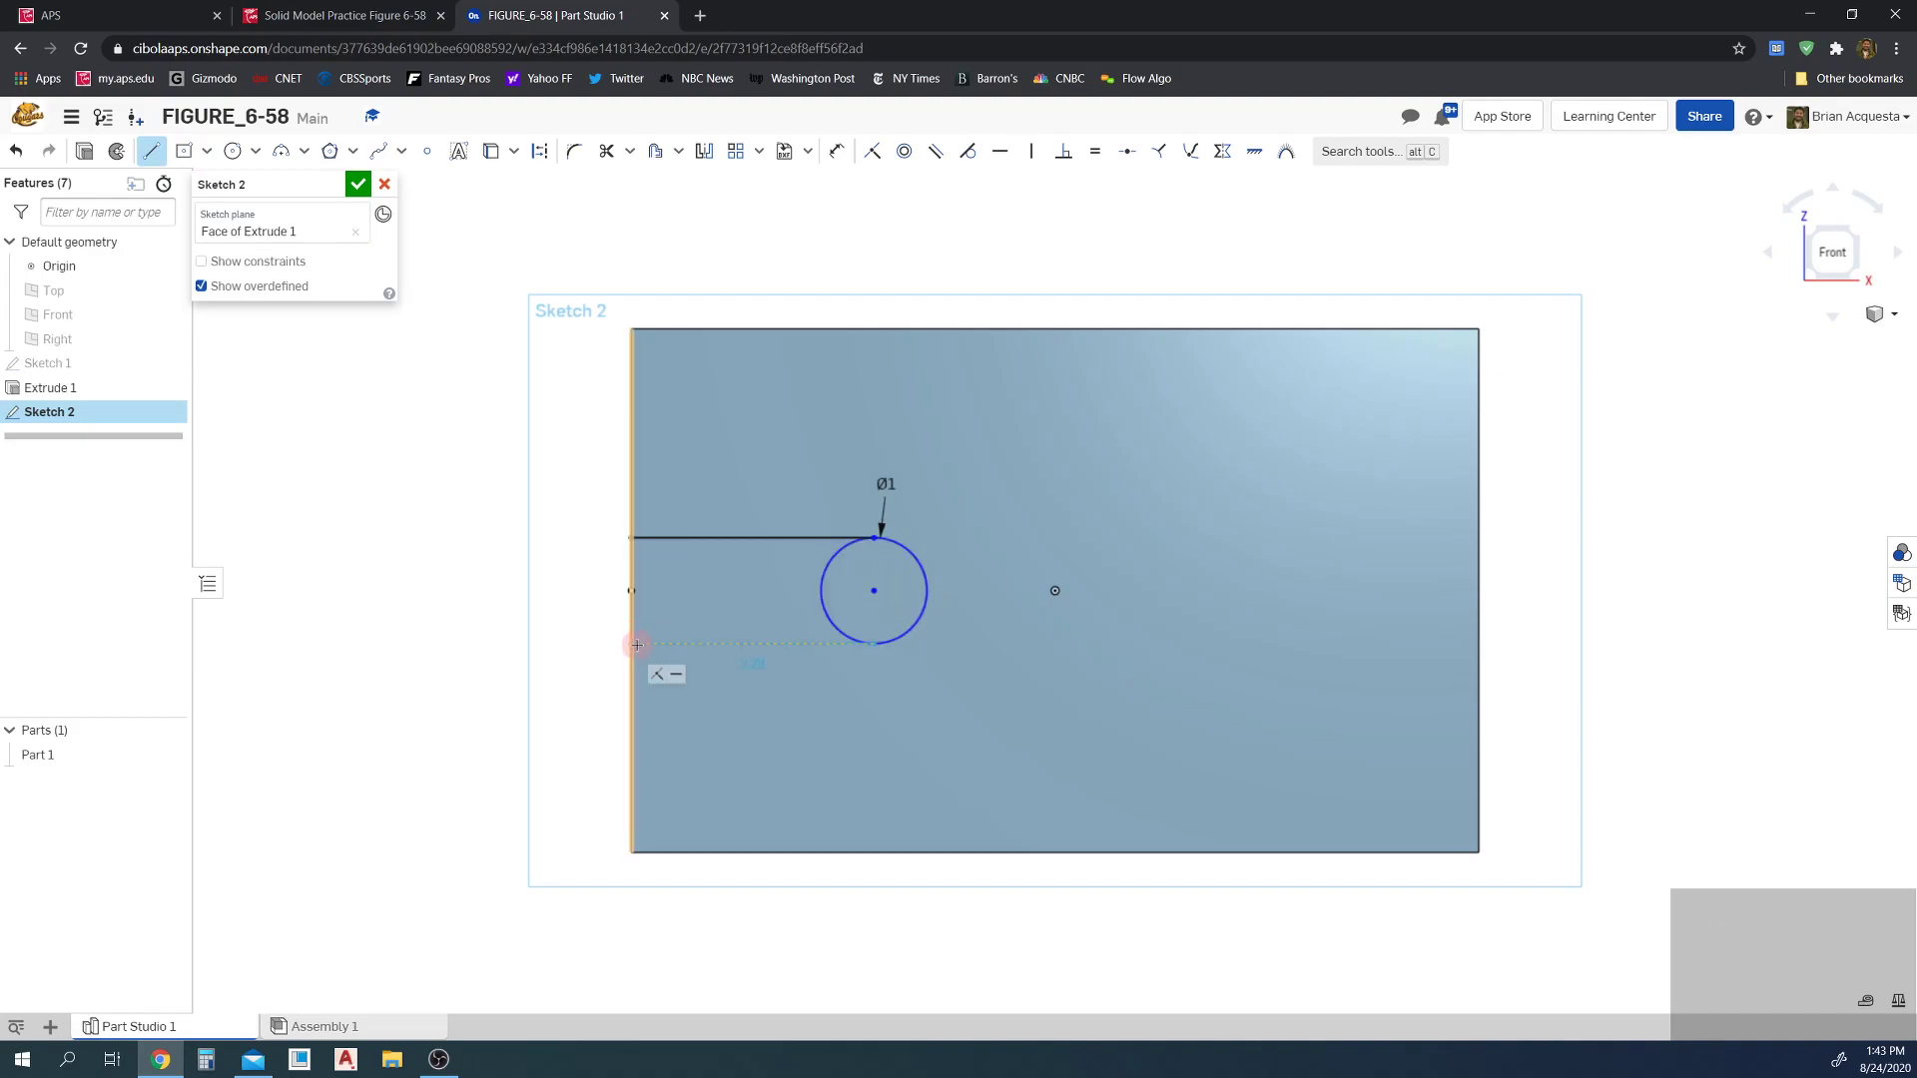
left_click(632, 644)
key("Escape")
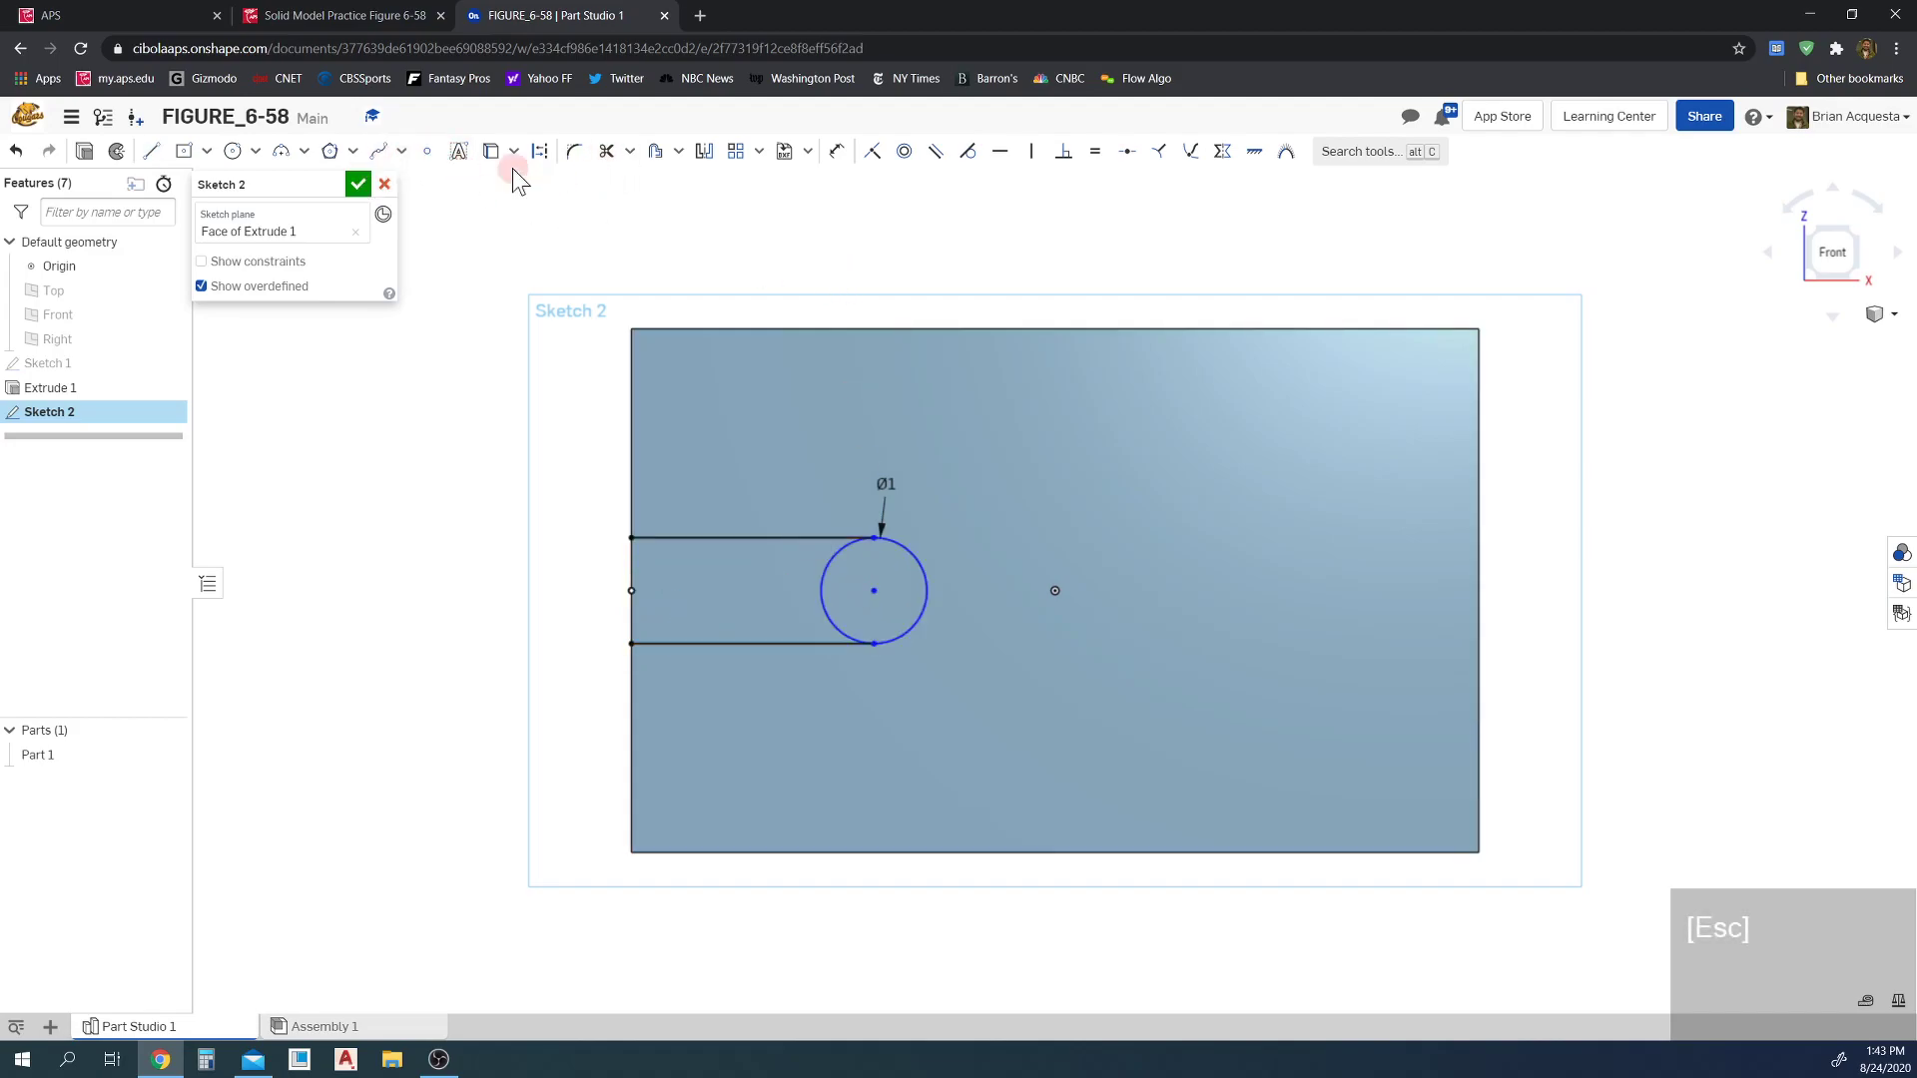
- Trim the circle's left arc to leave a U-slot, then view the assignment figure
left_click(607, 151)
left_click(821, 580)
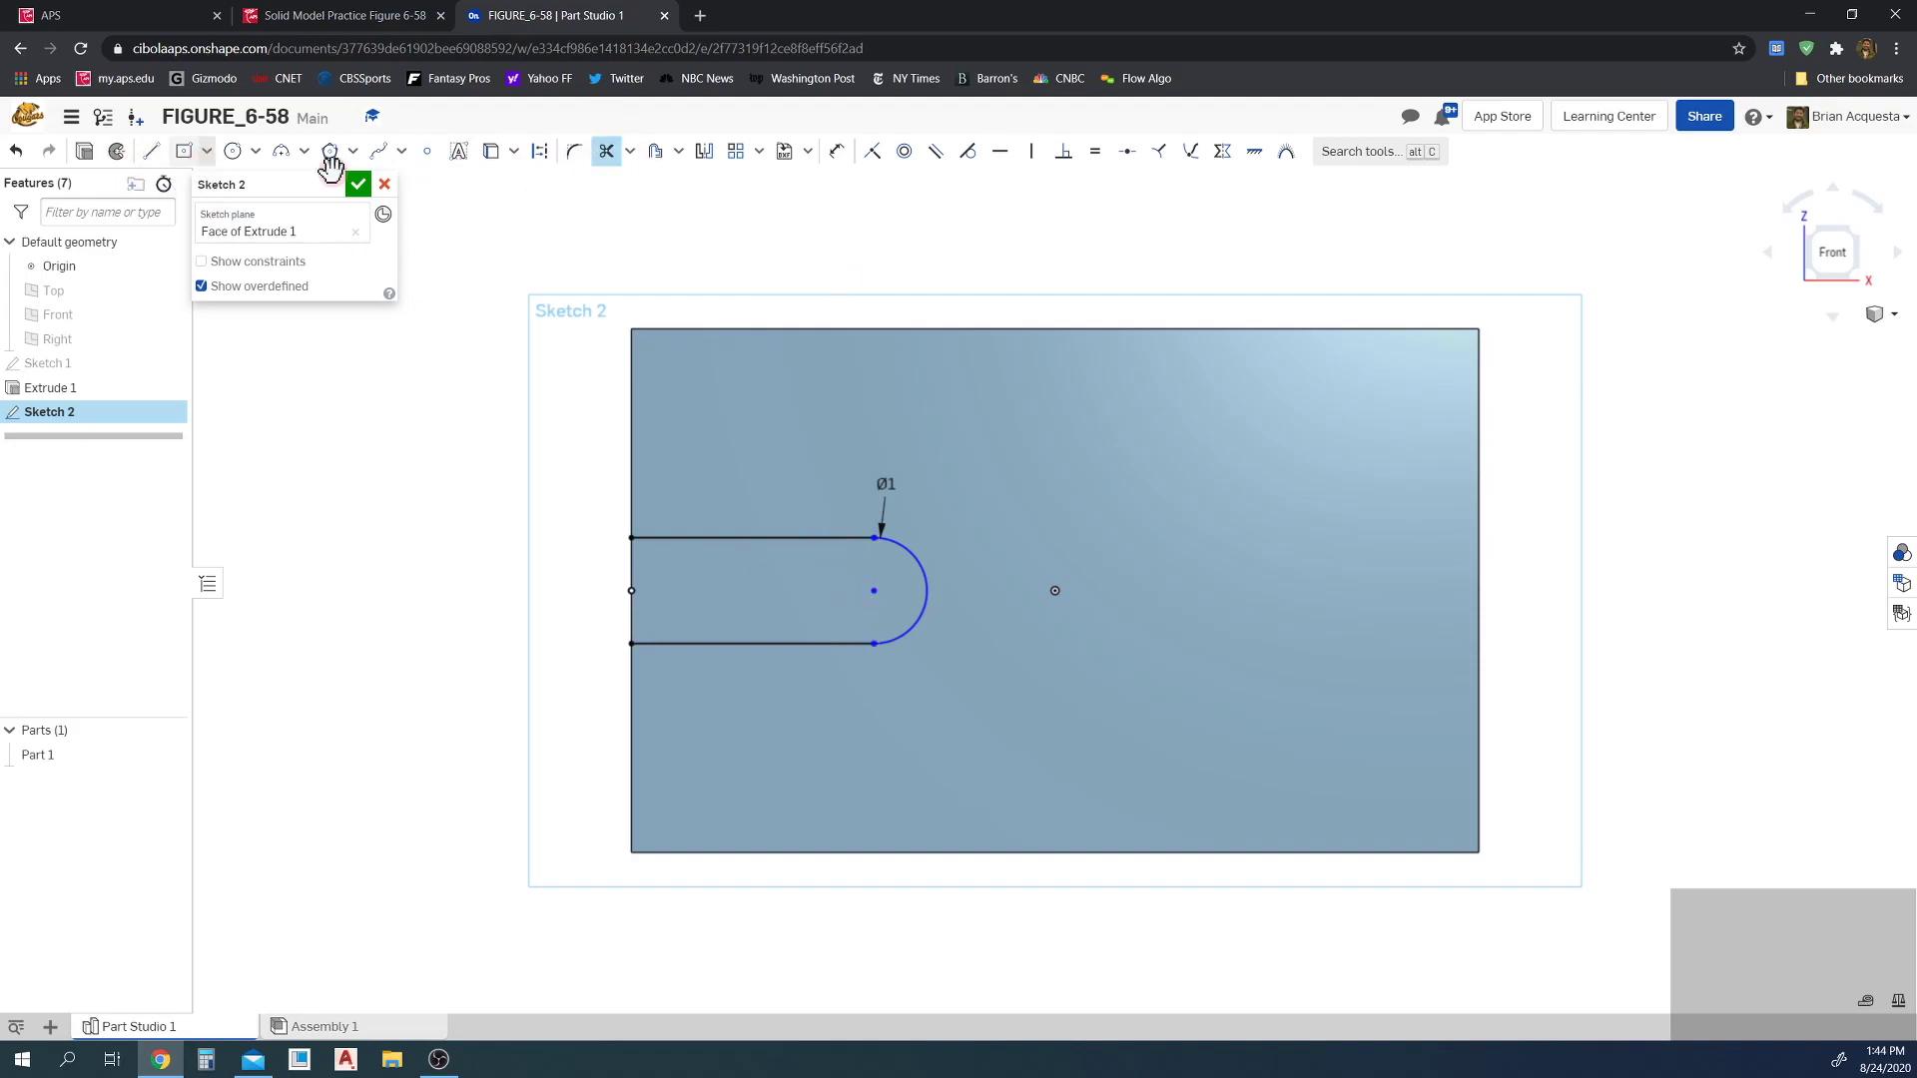
left_click(836, 150)
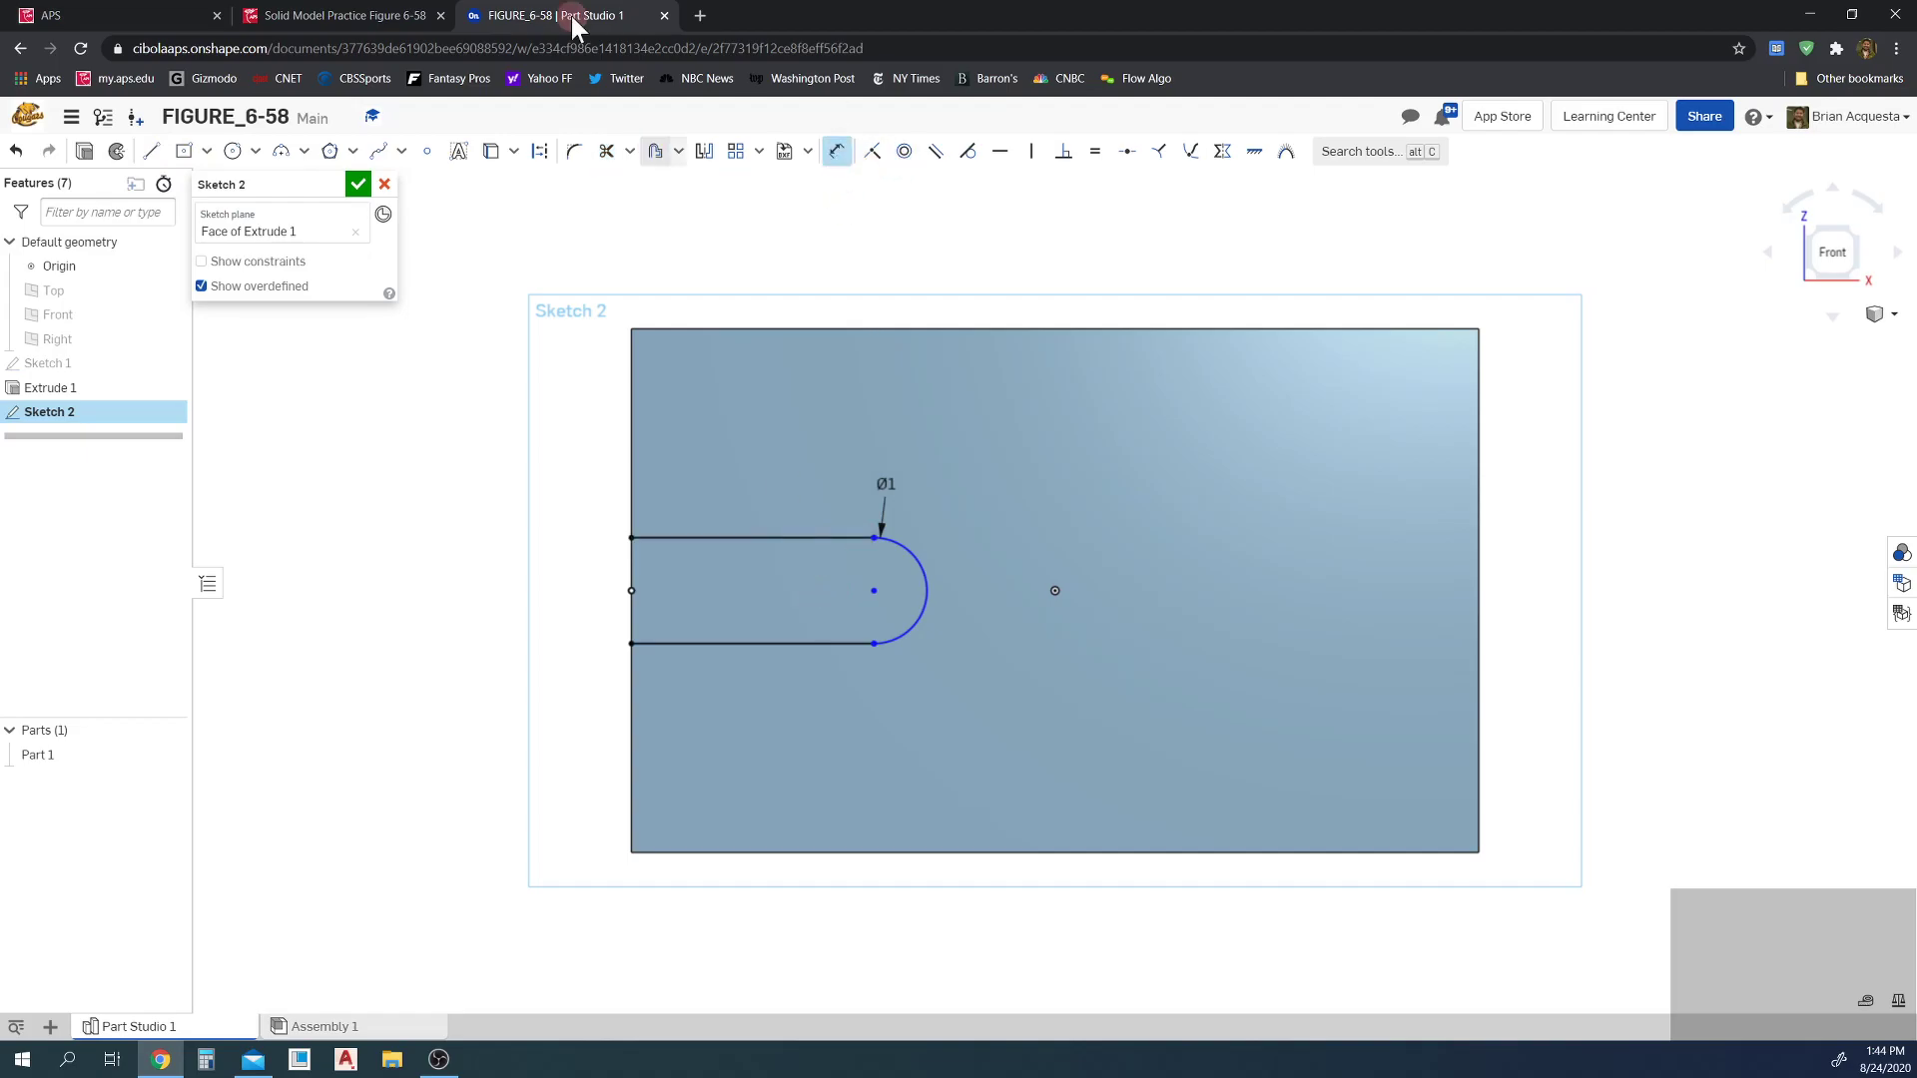
left_click(375, 15)
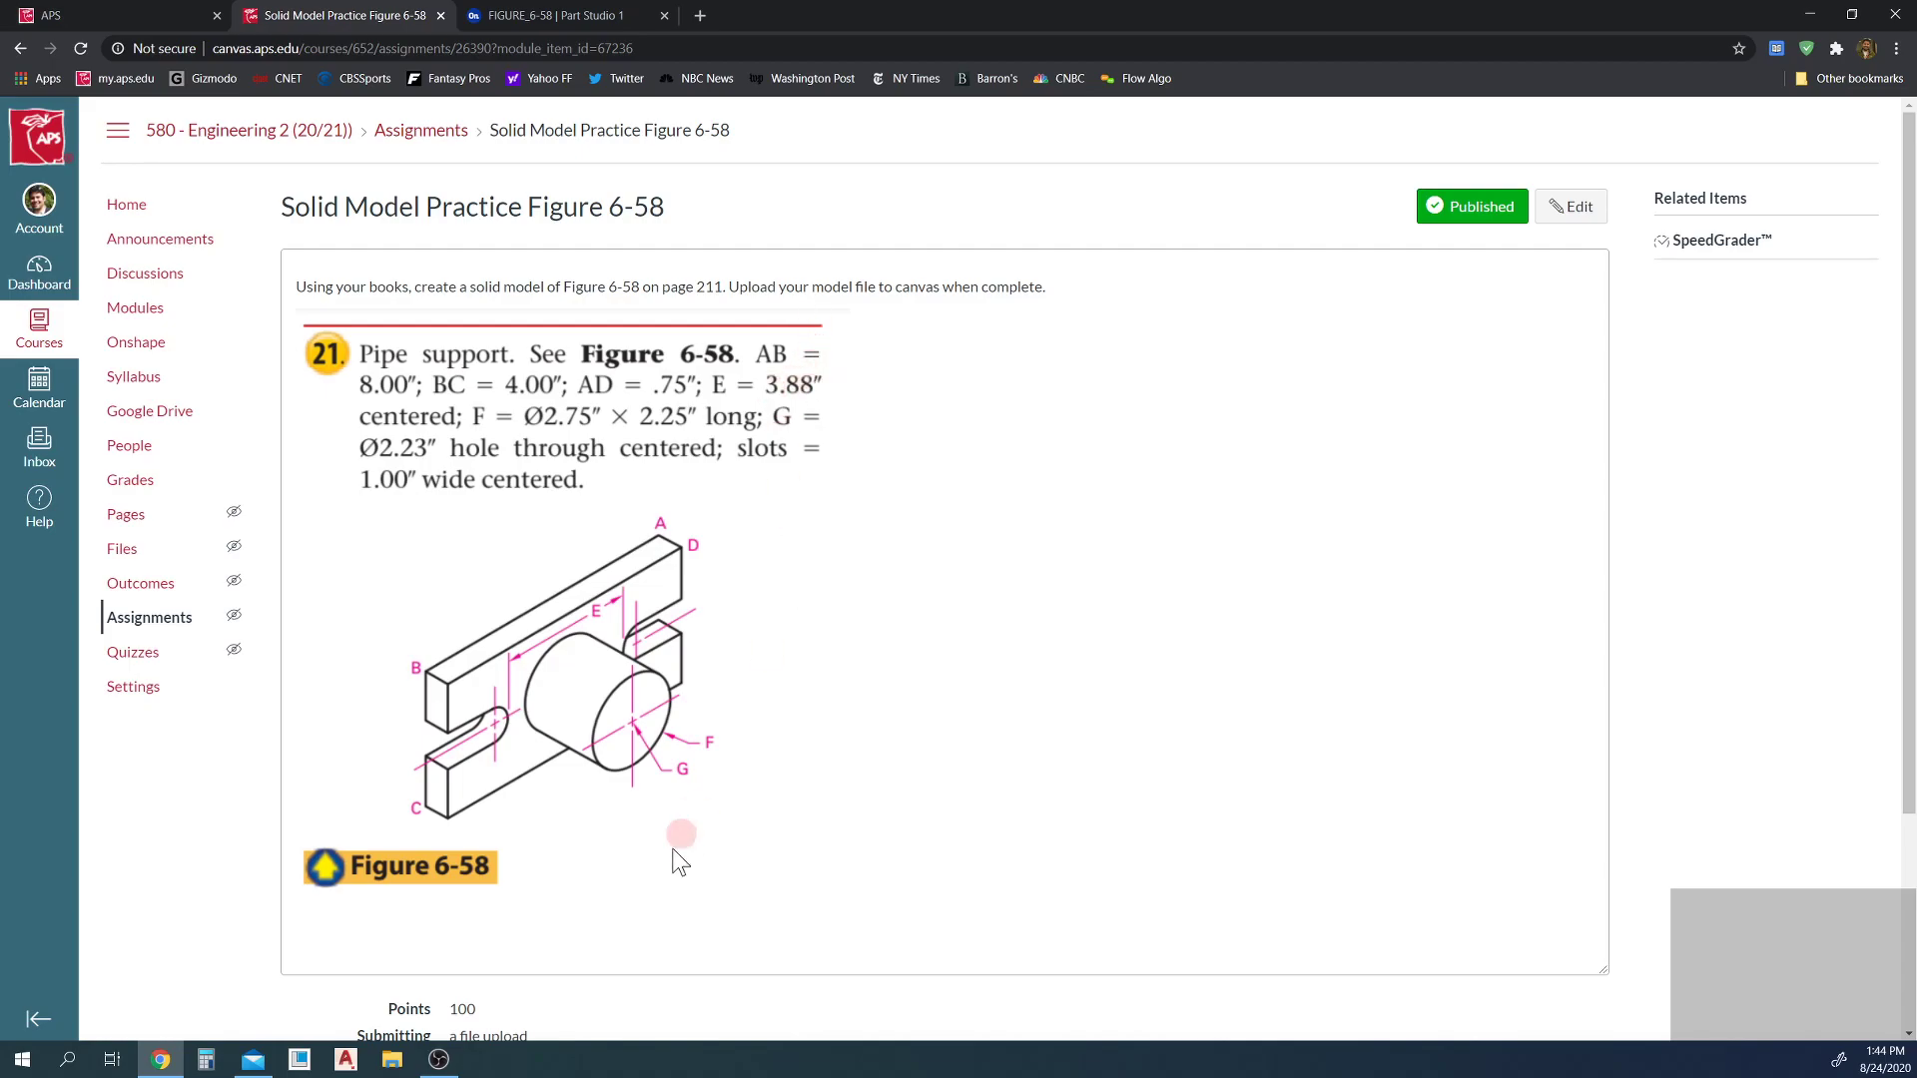
- Back in the sketch, dimension from the slot arc to the plate's centre point
left_click(539, 15)
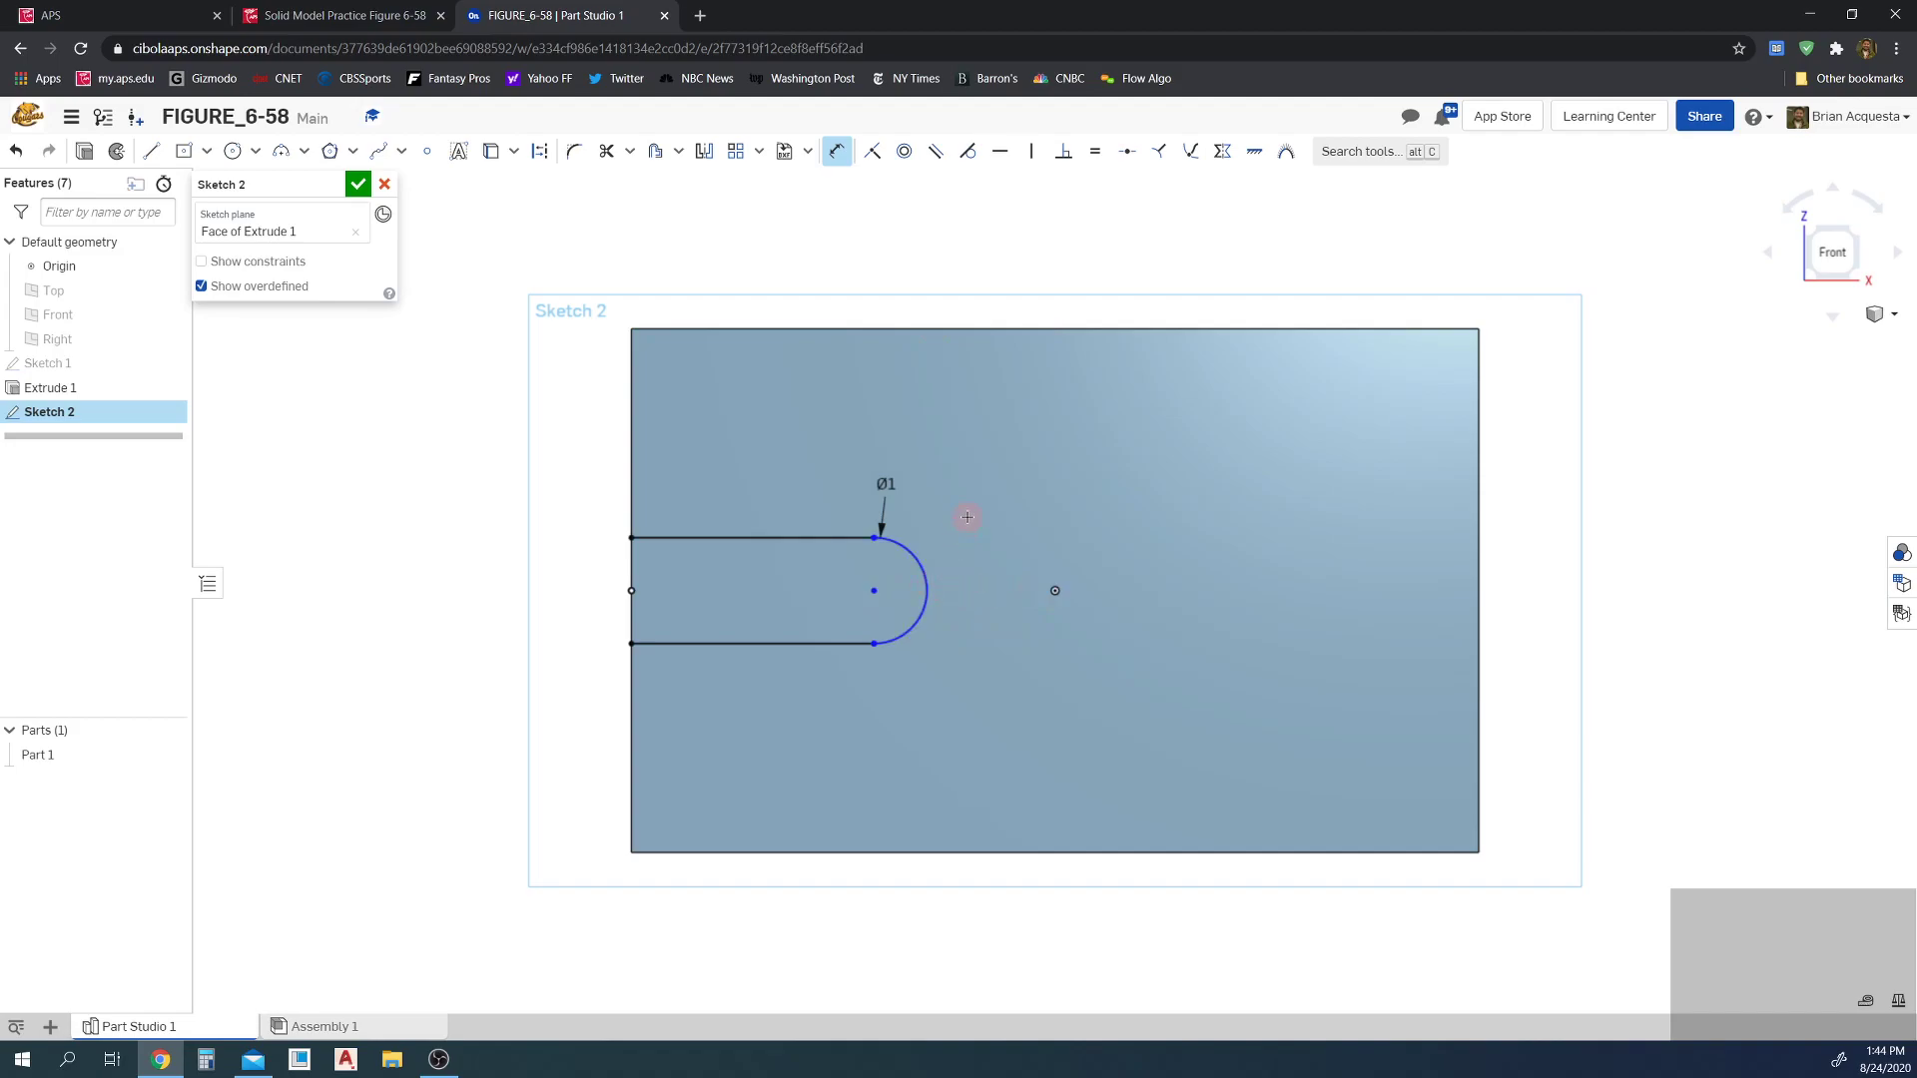
left_click(1054, 590)
- Set the slot end-to-centre distance to 1.94 (3.88/2)
left_click(986, 484)
type("3")
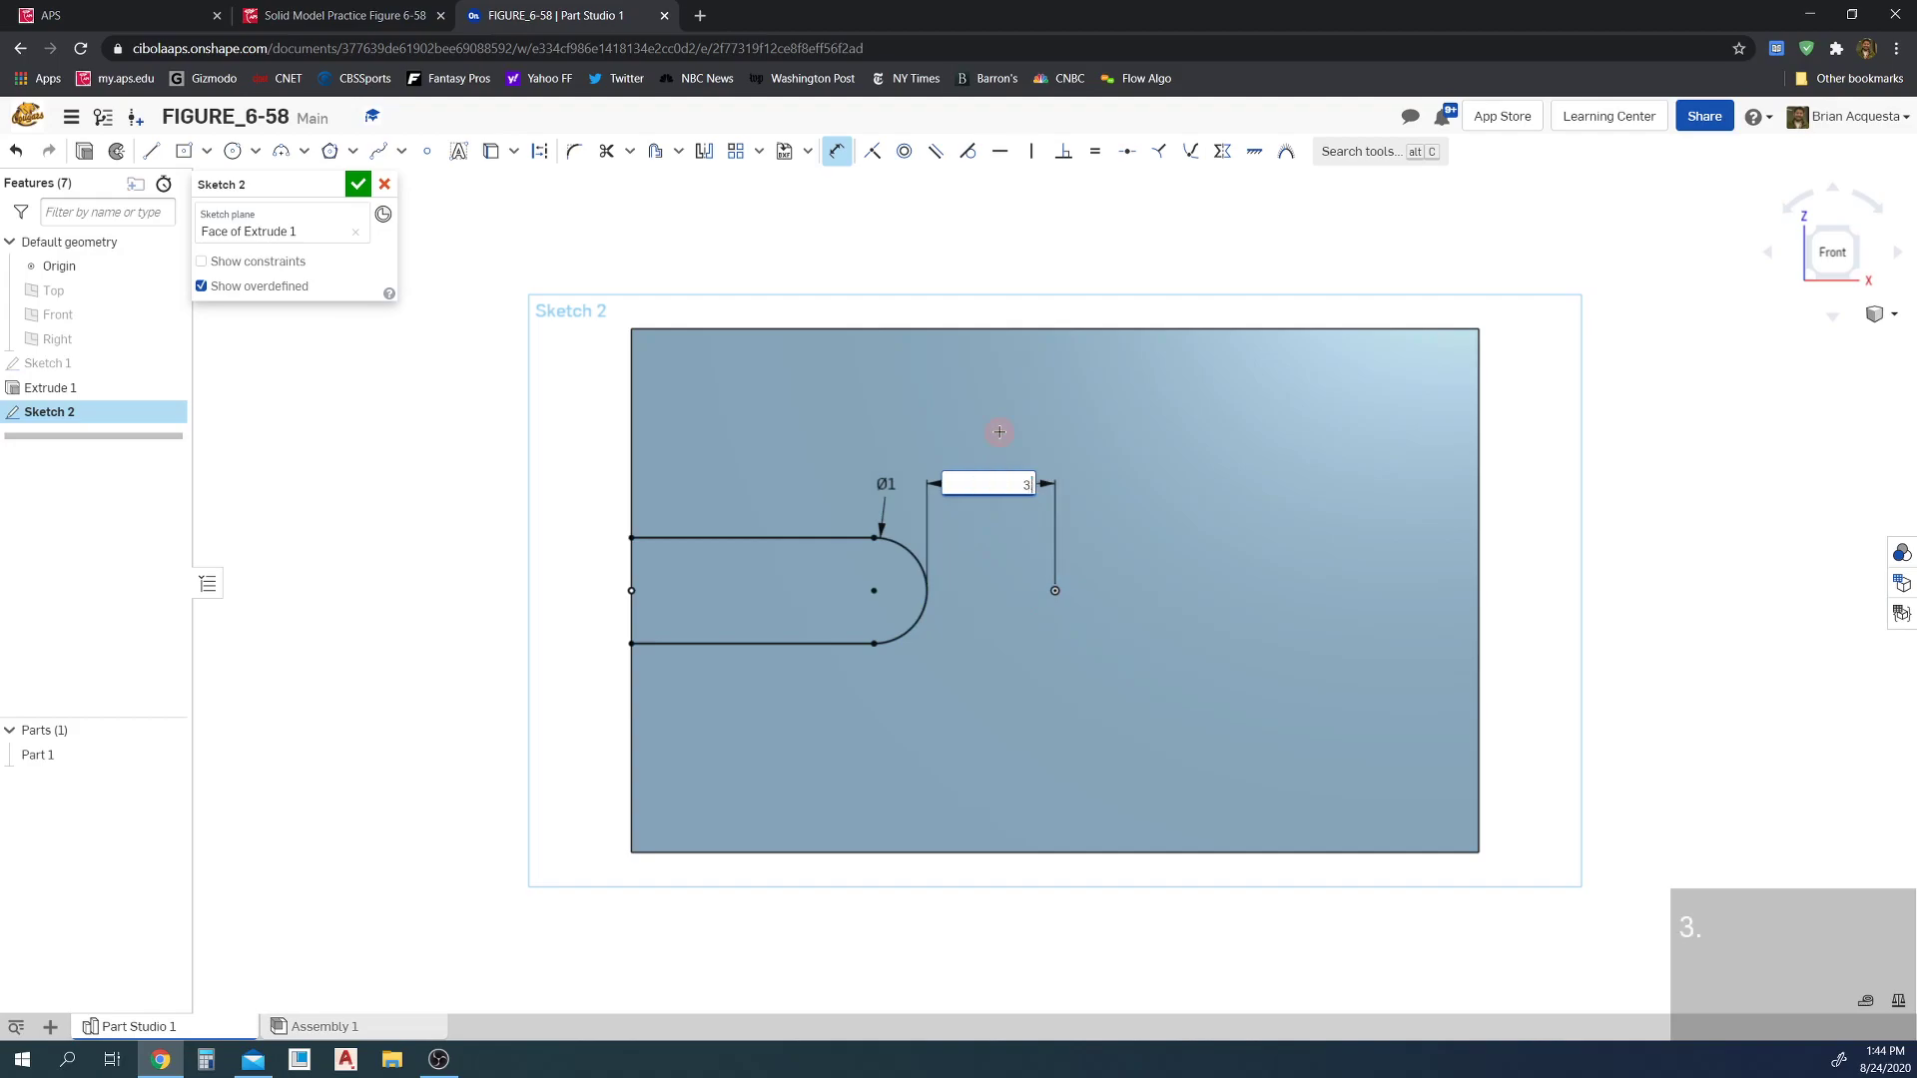
type(".88/2")
key("Return")
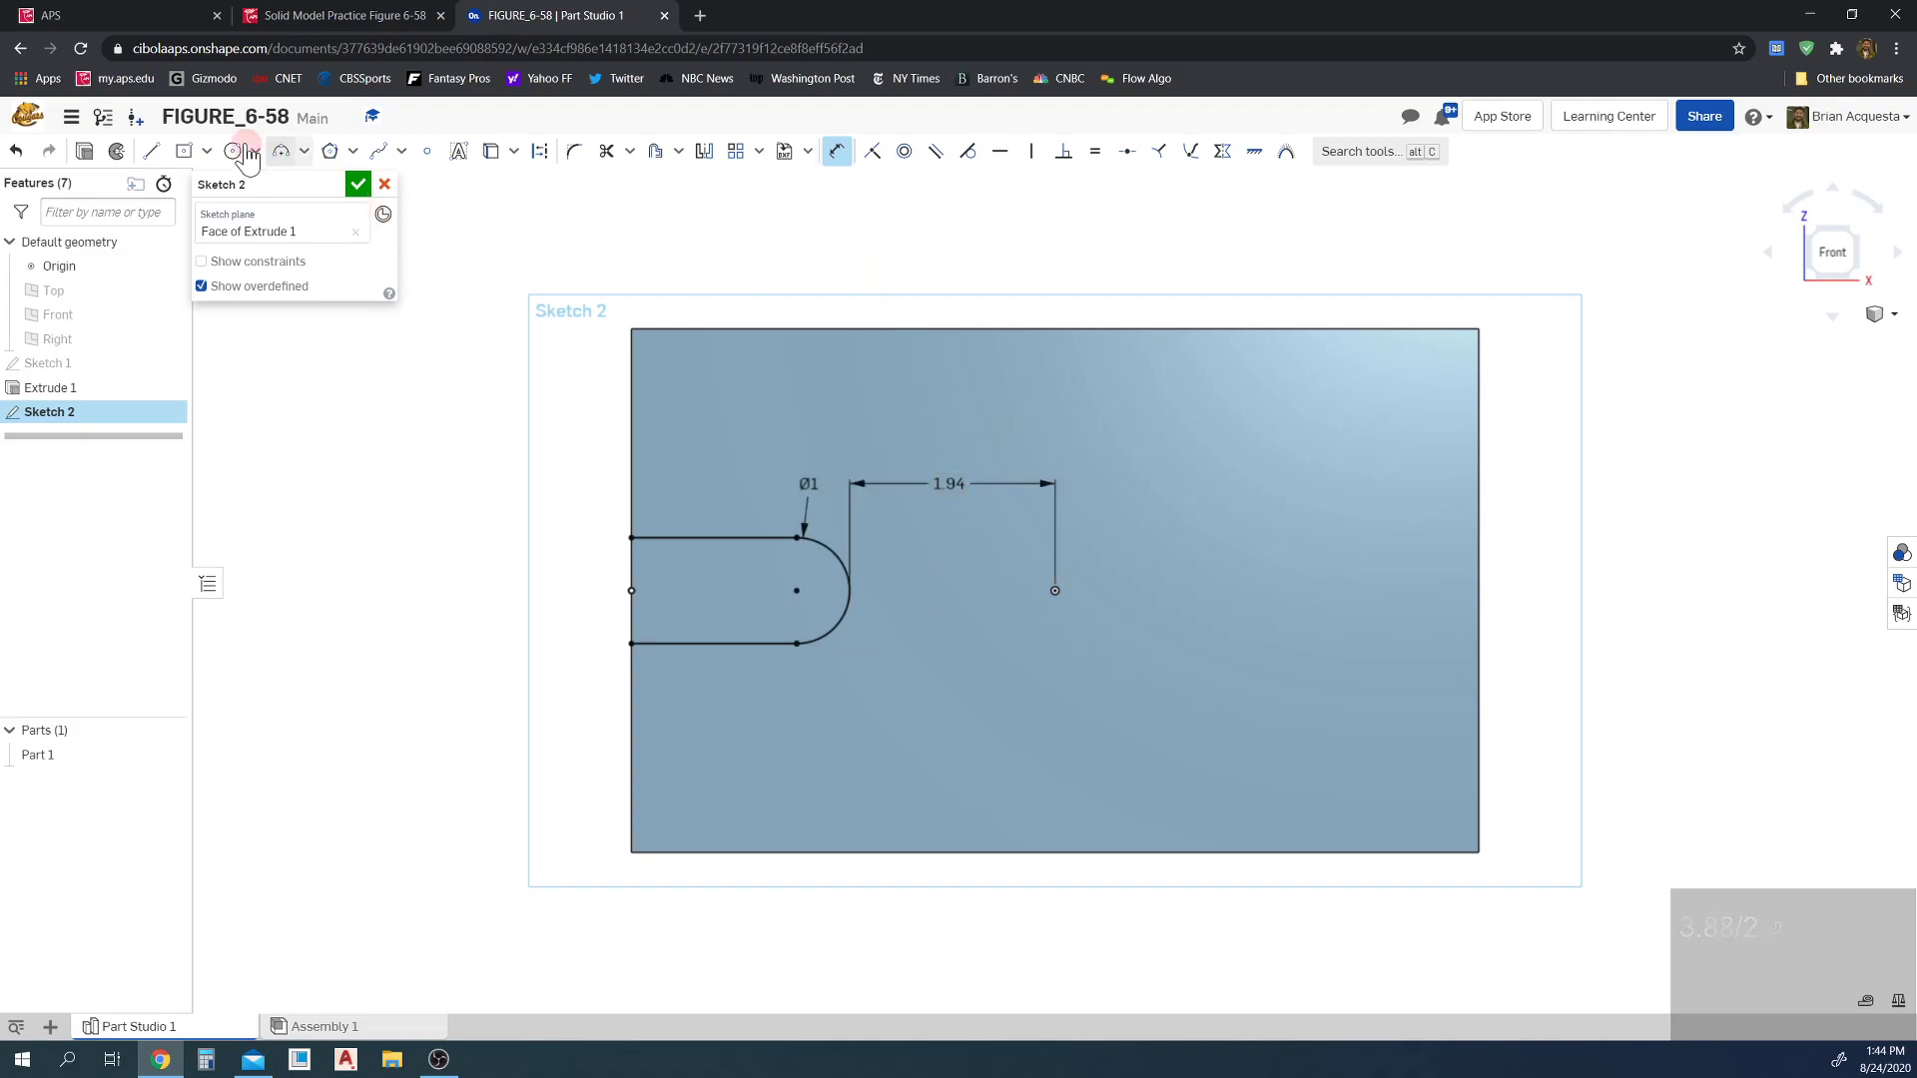
left_click(149, 150)
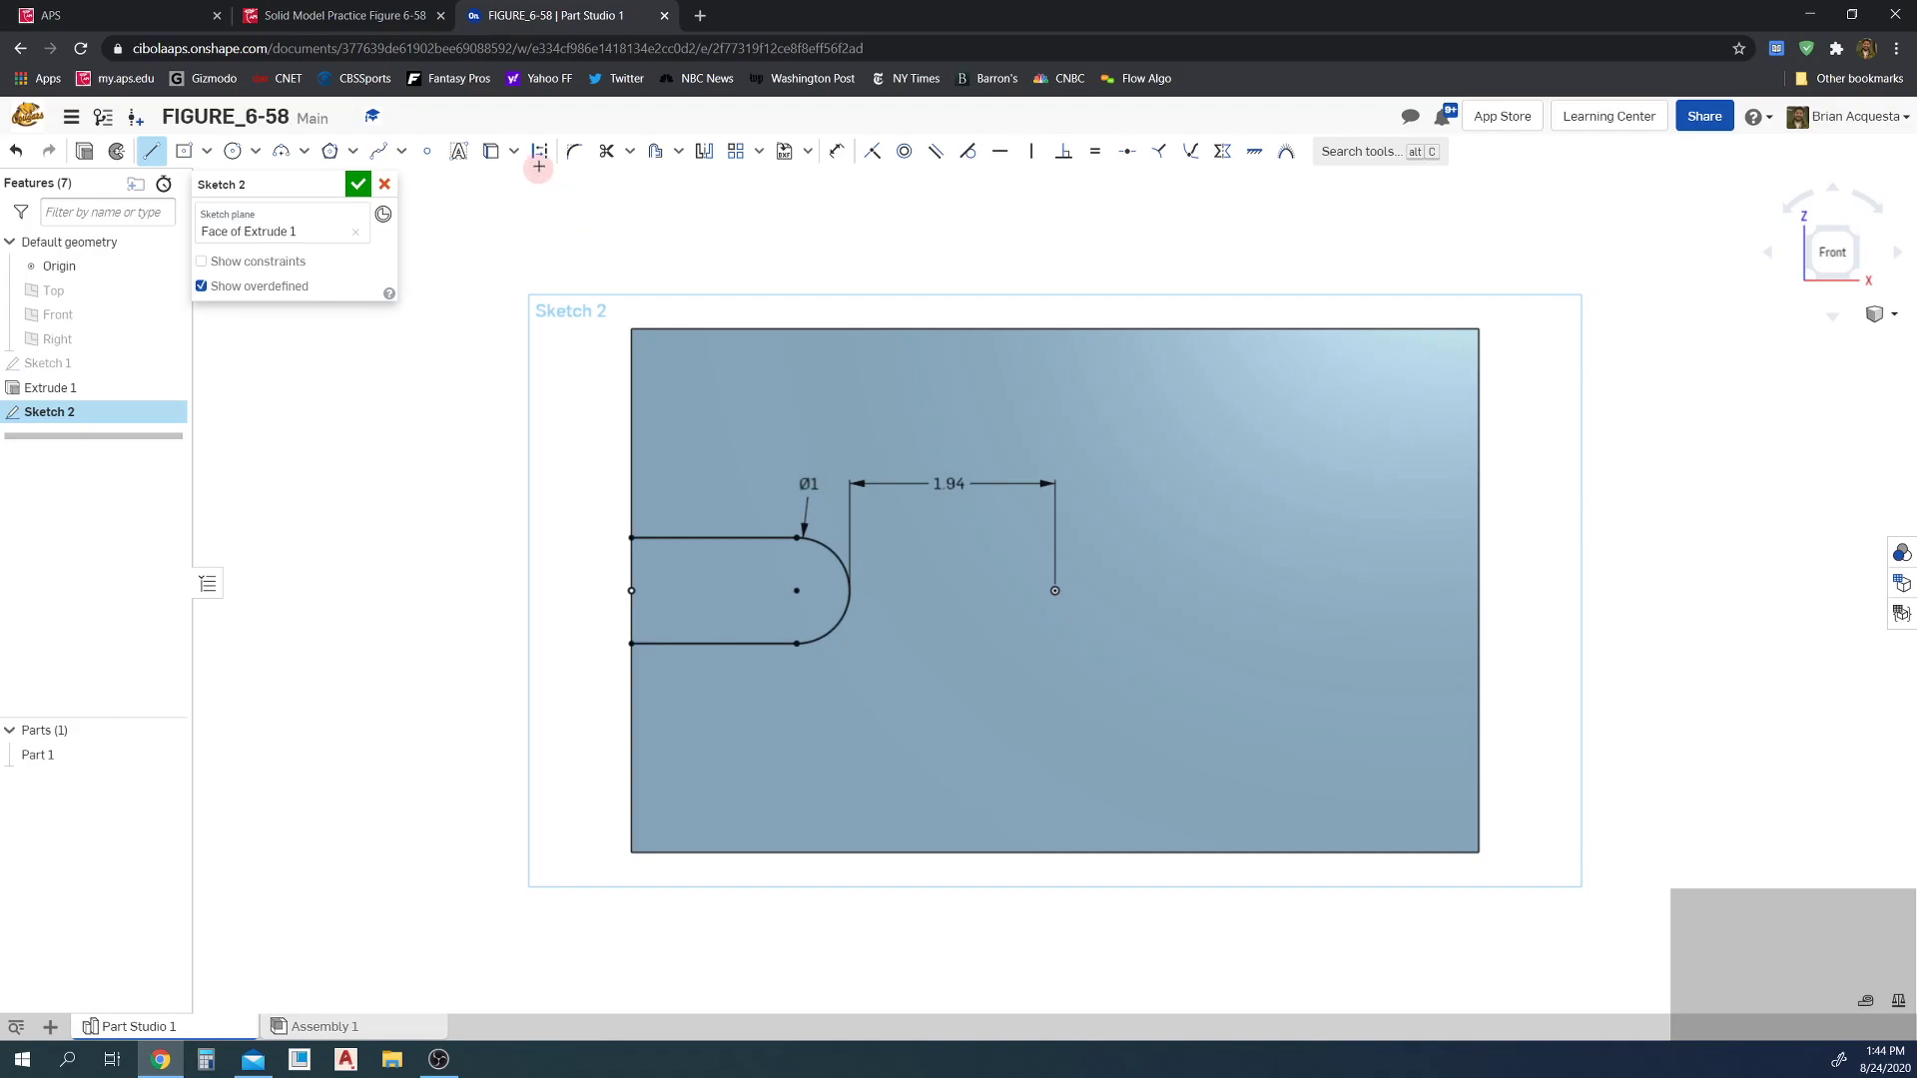
- Draw a vertical construction centreline through the plate centre, spanning top to bottom edge
left_click(540, 157)
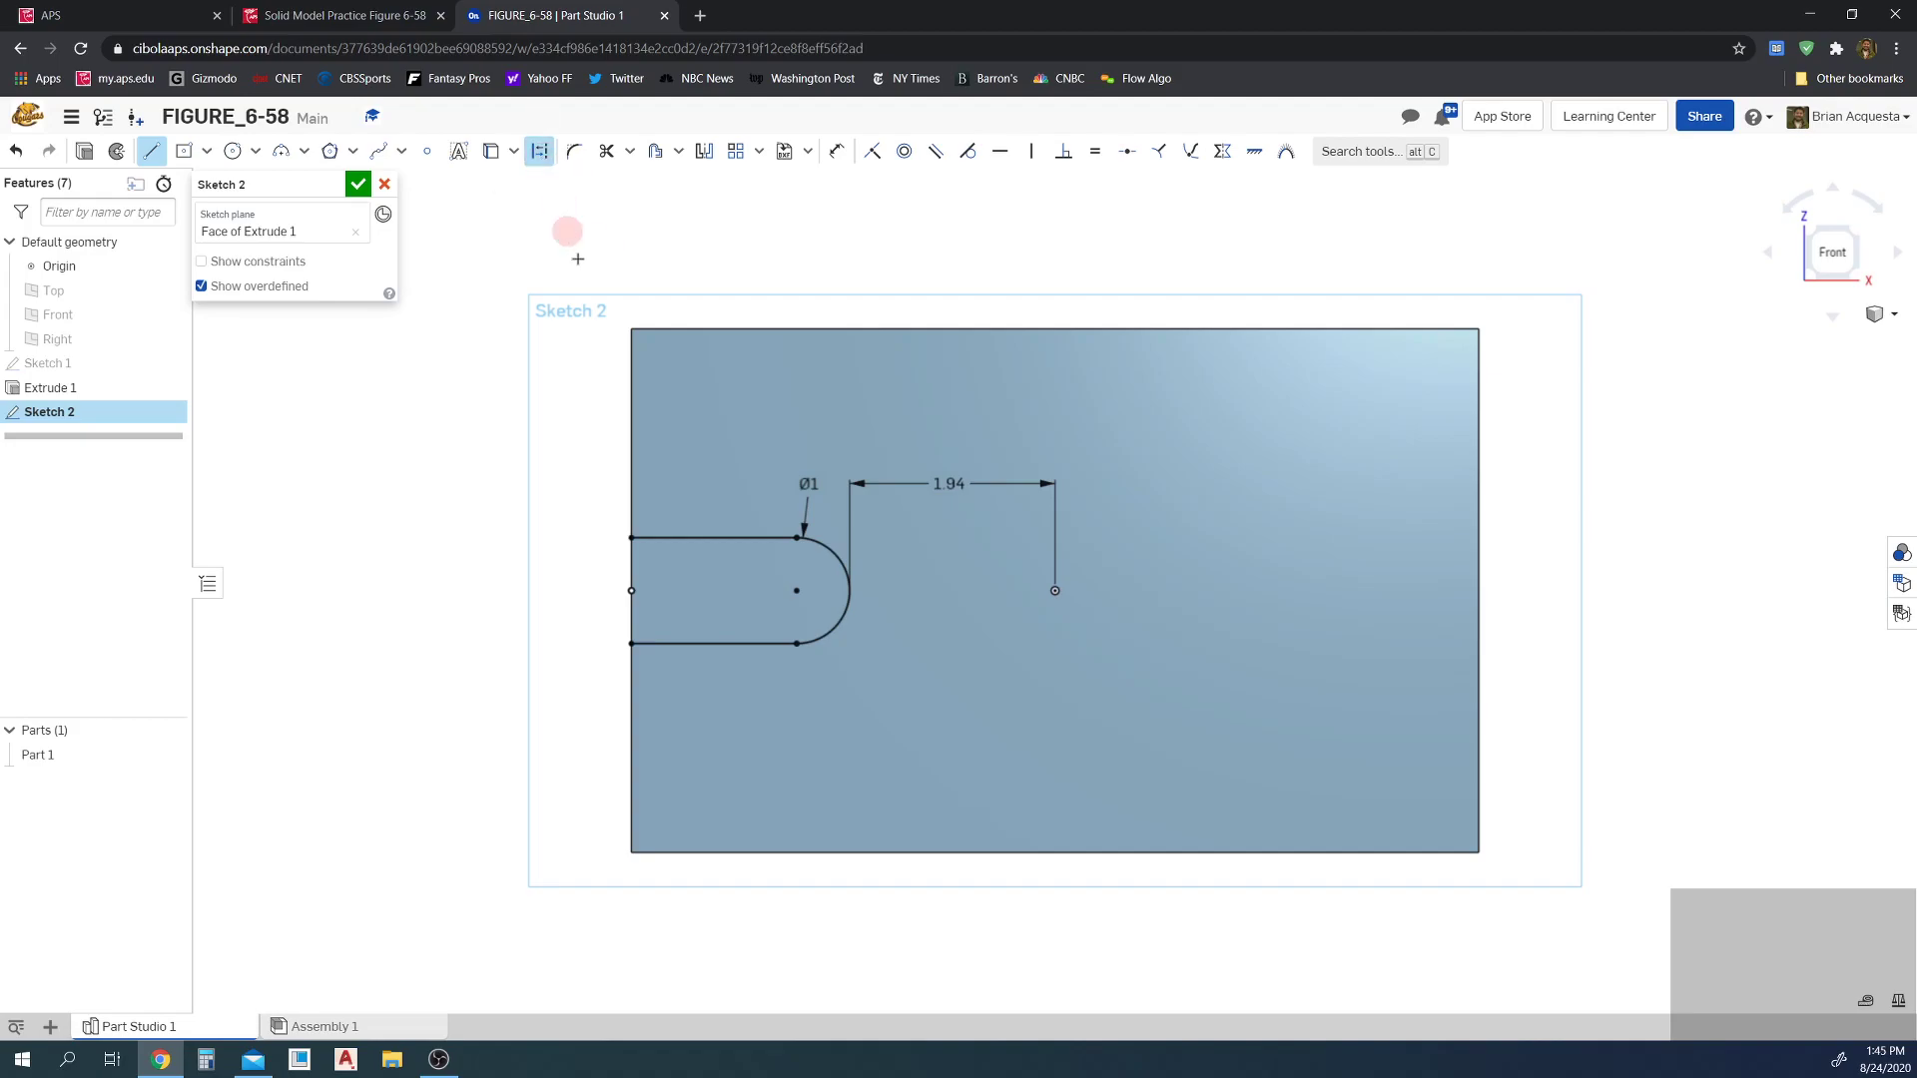
left_click(1054, 592)
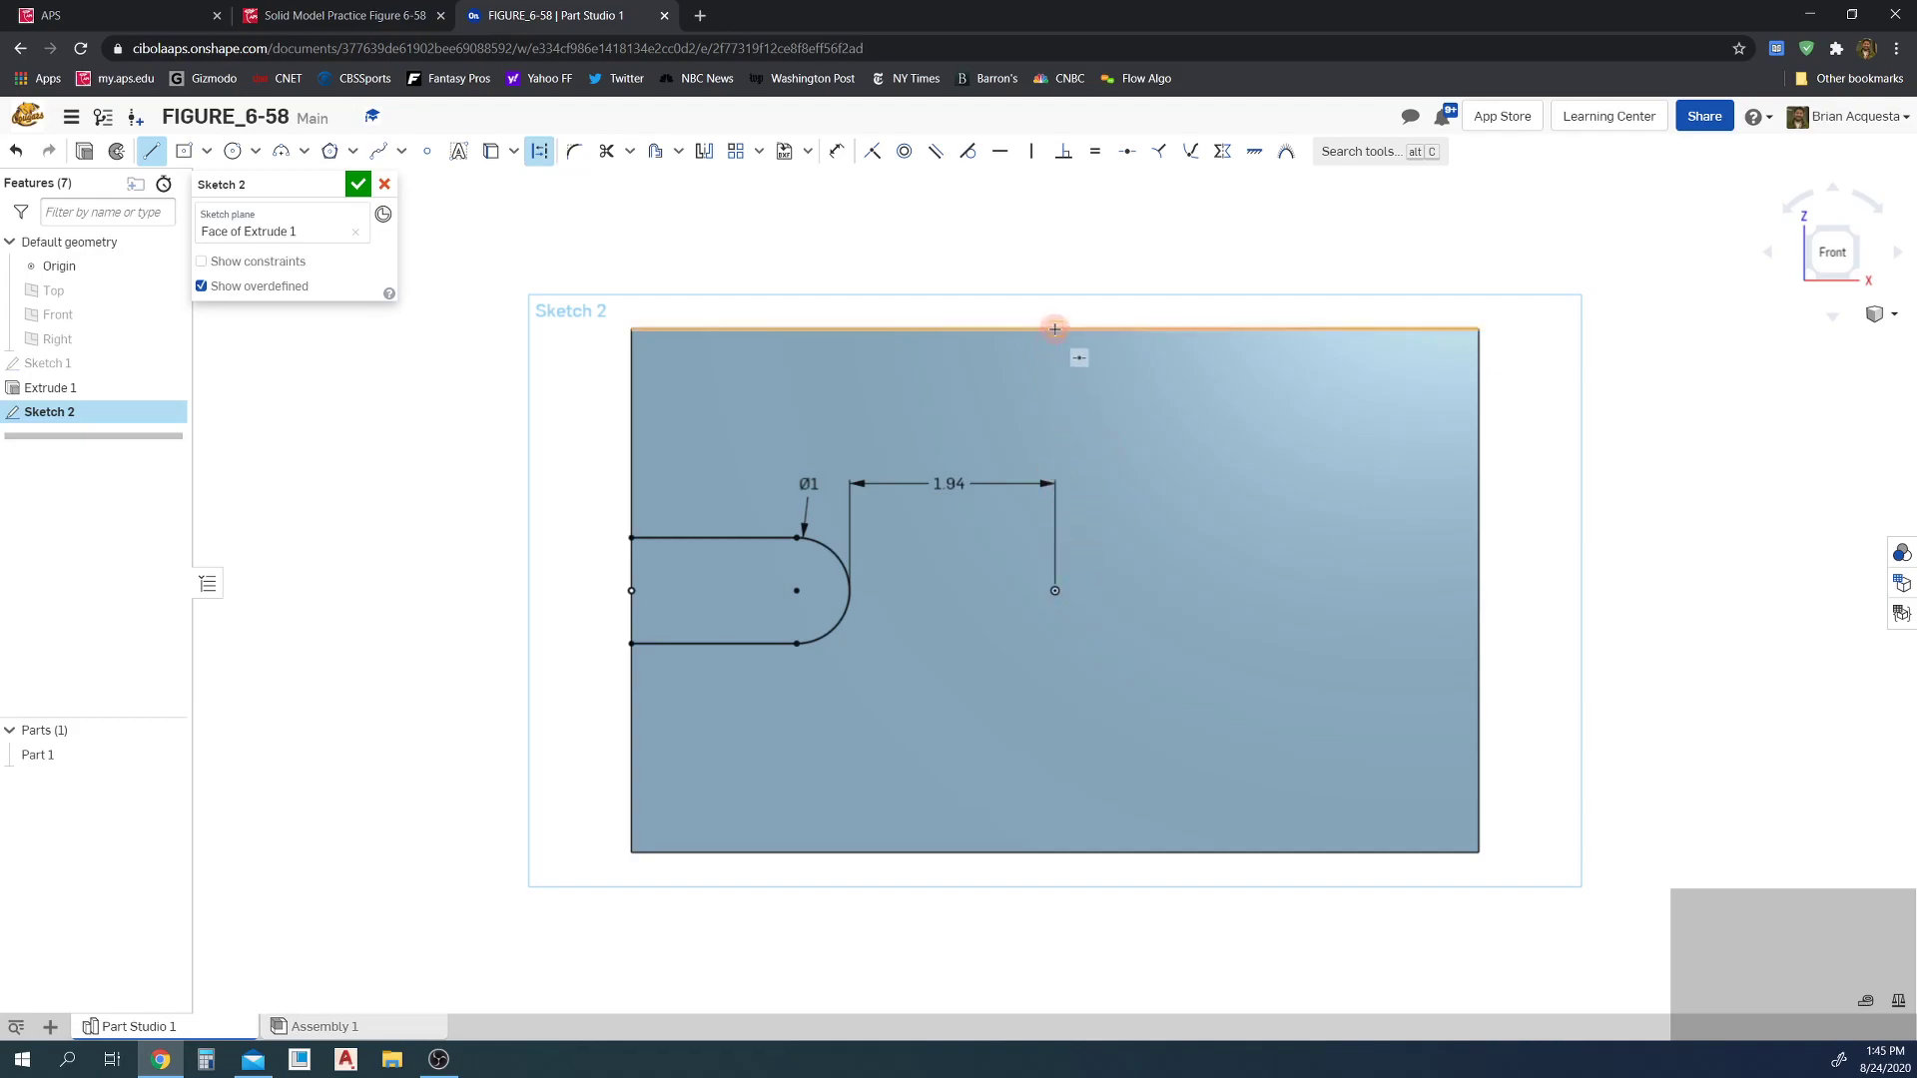
left_click(1052, 329)
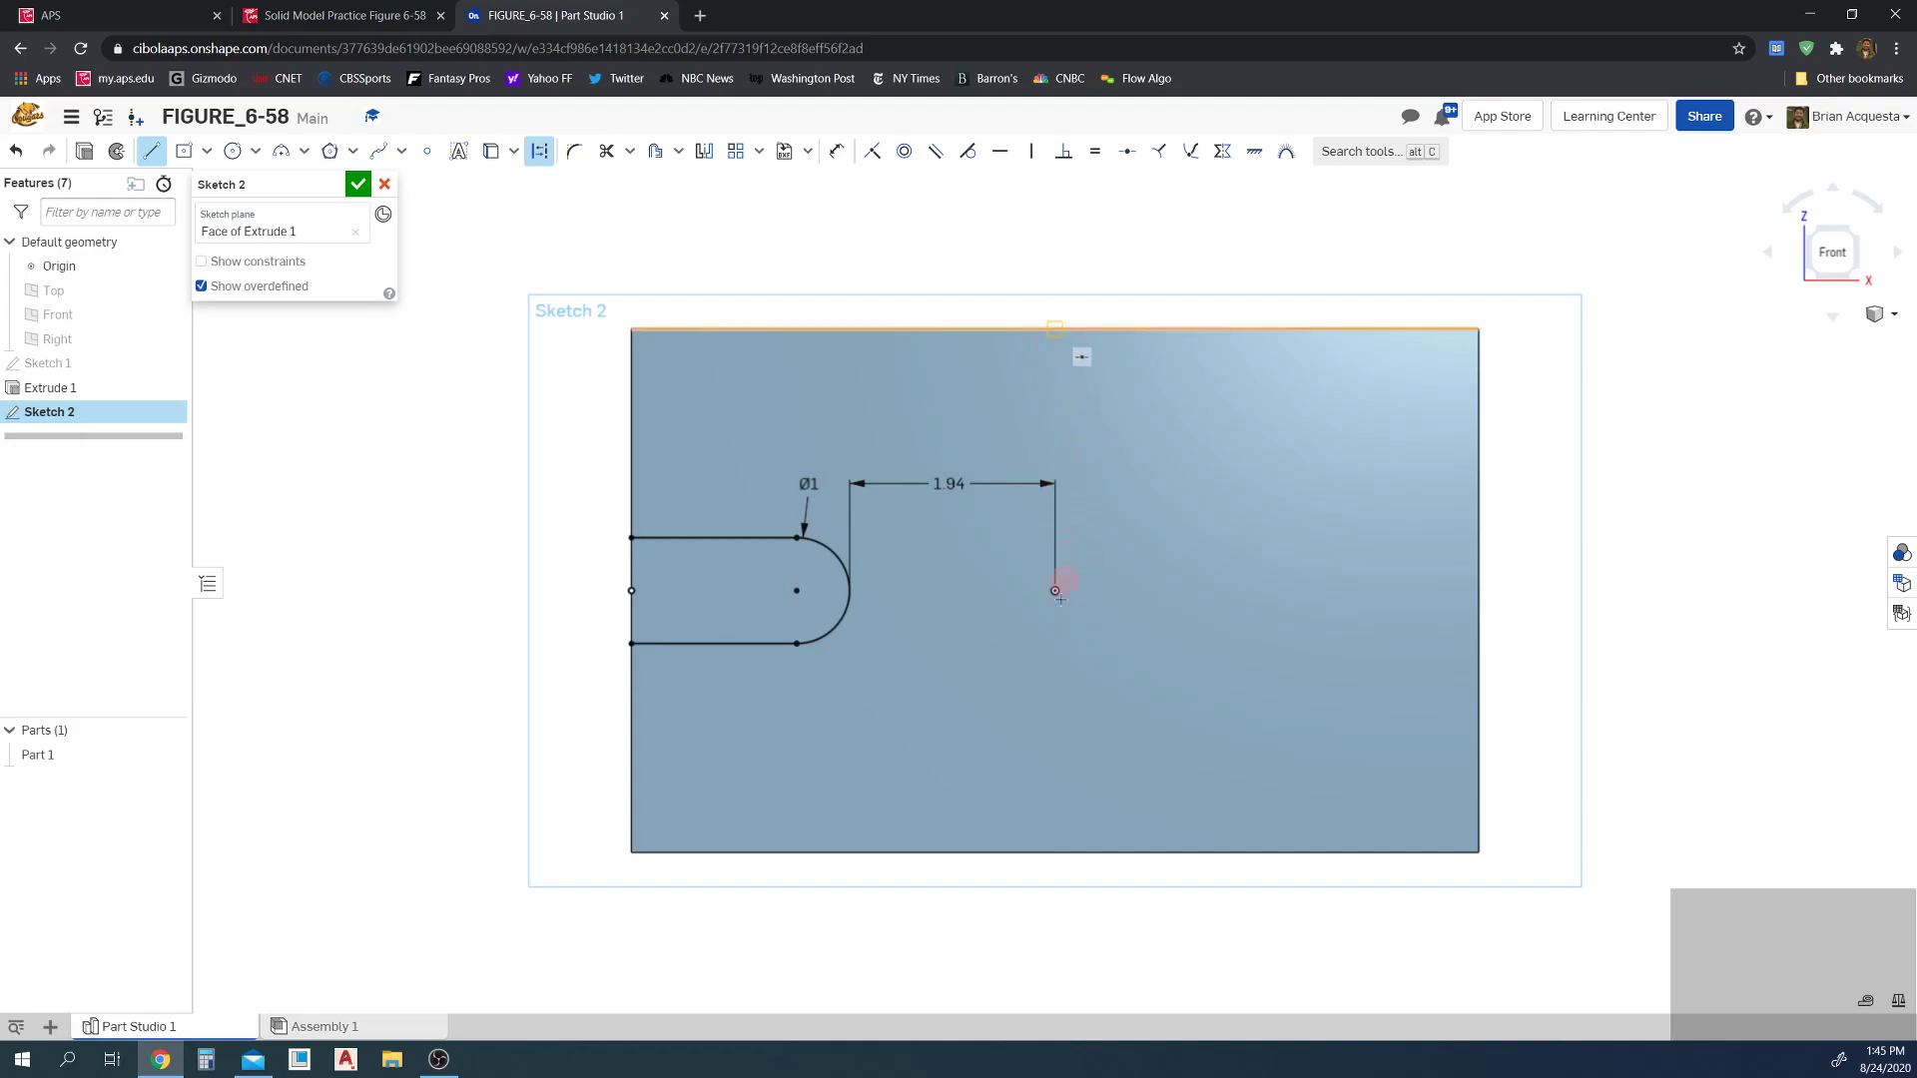
left_click(1059, 850)
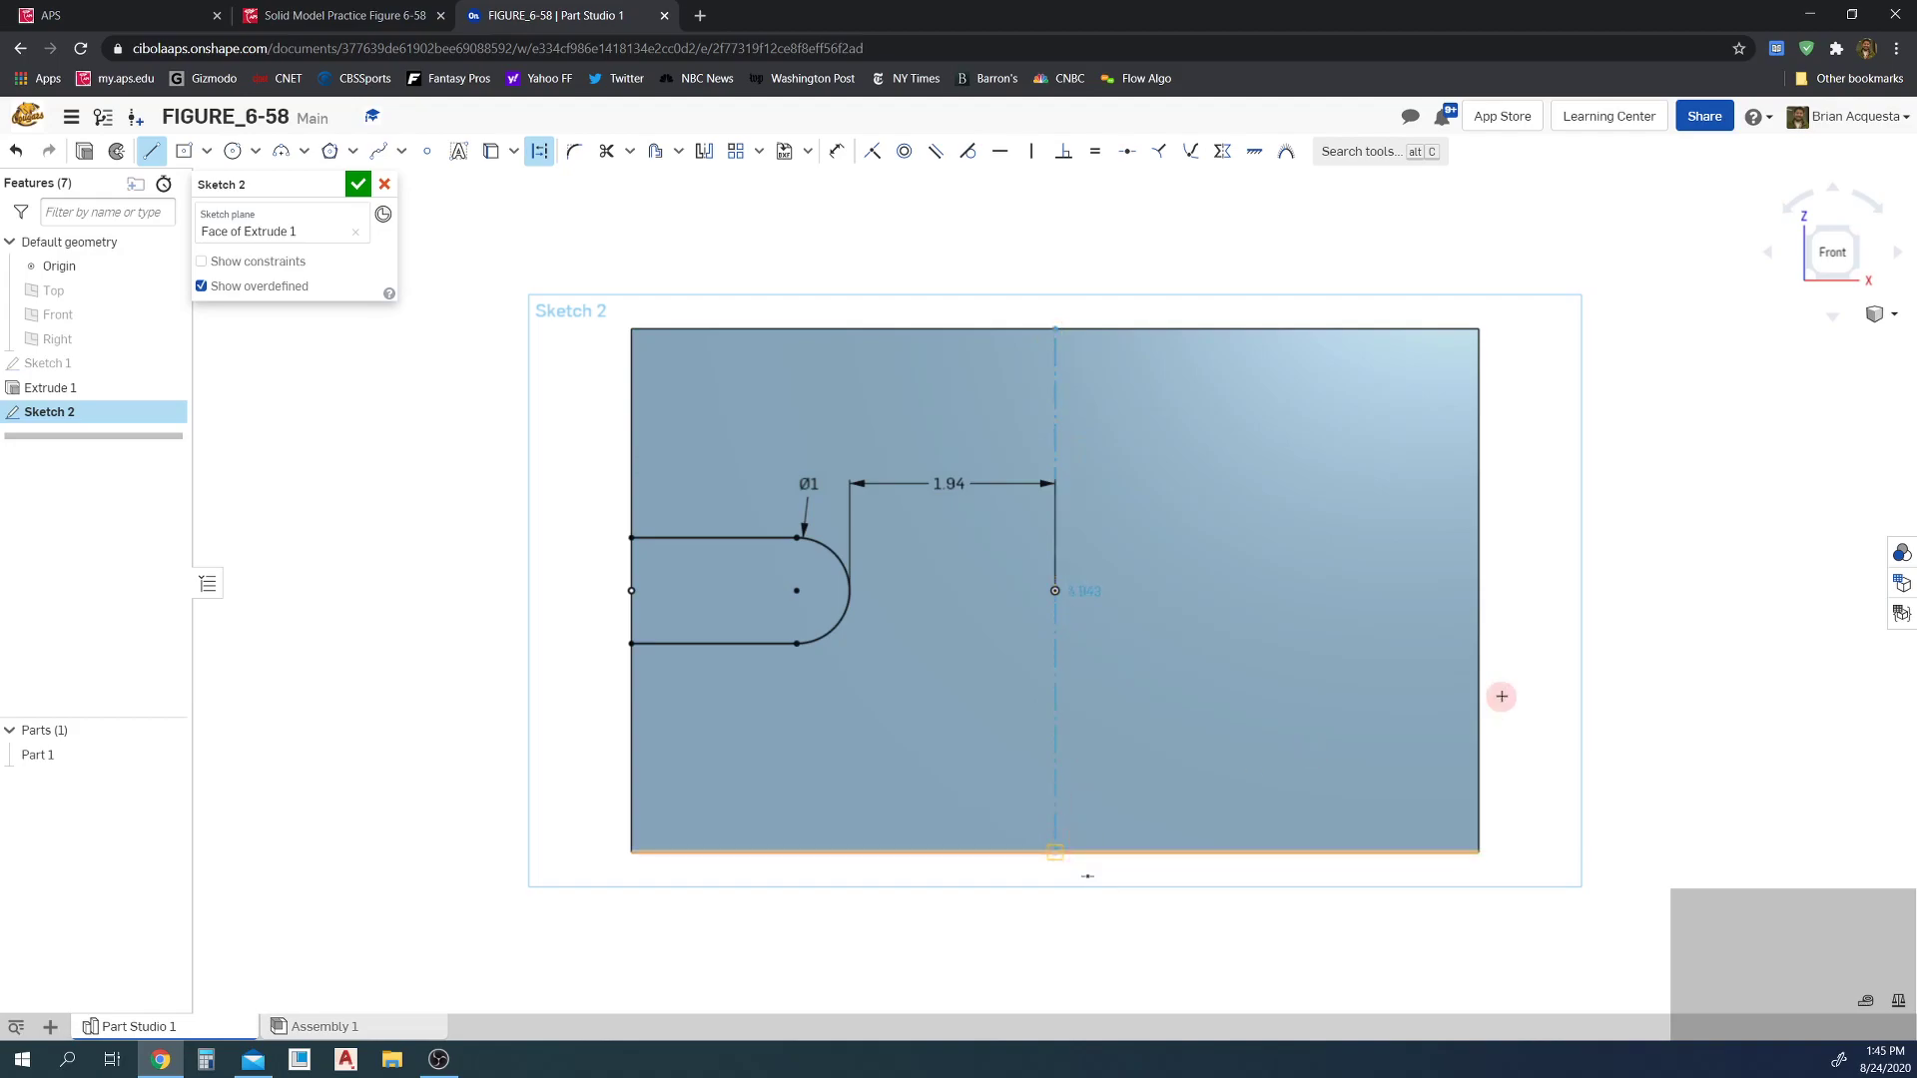
key("Escape")
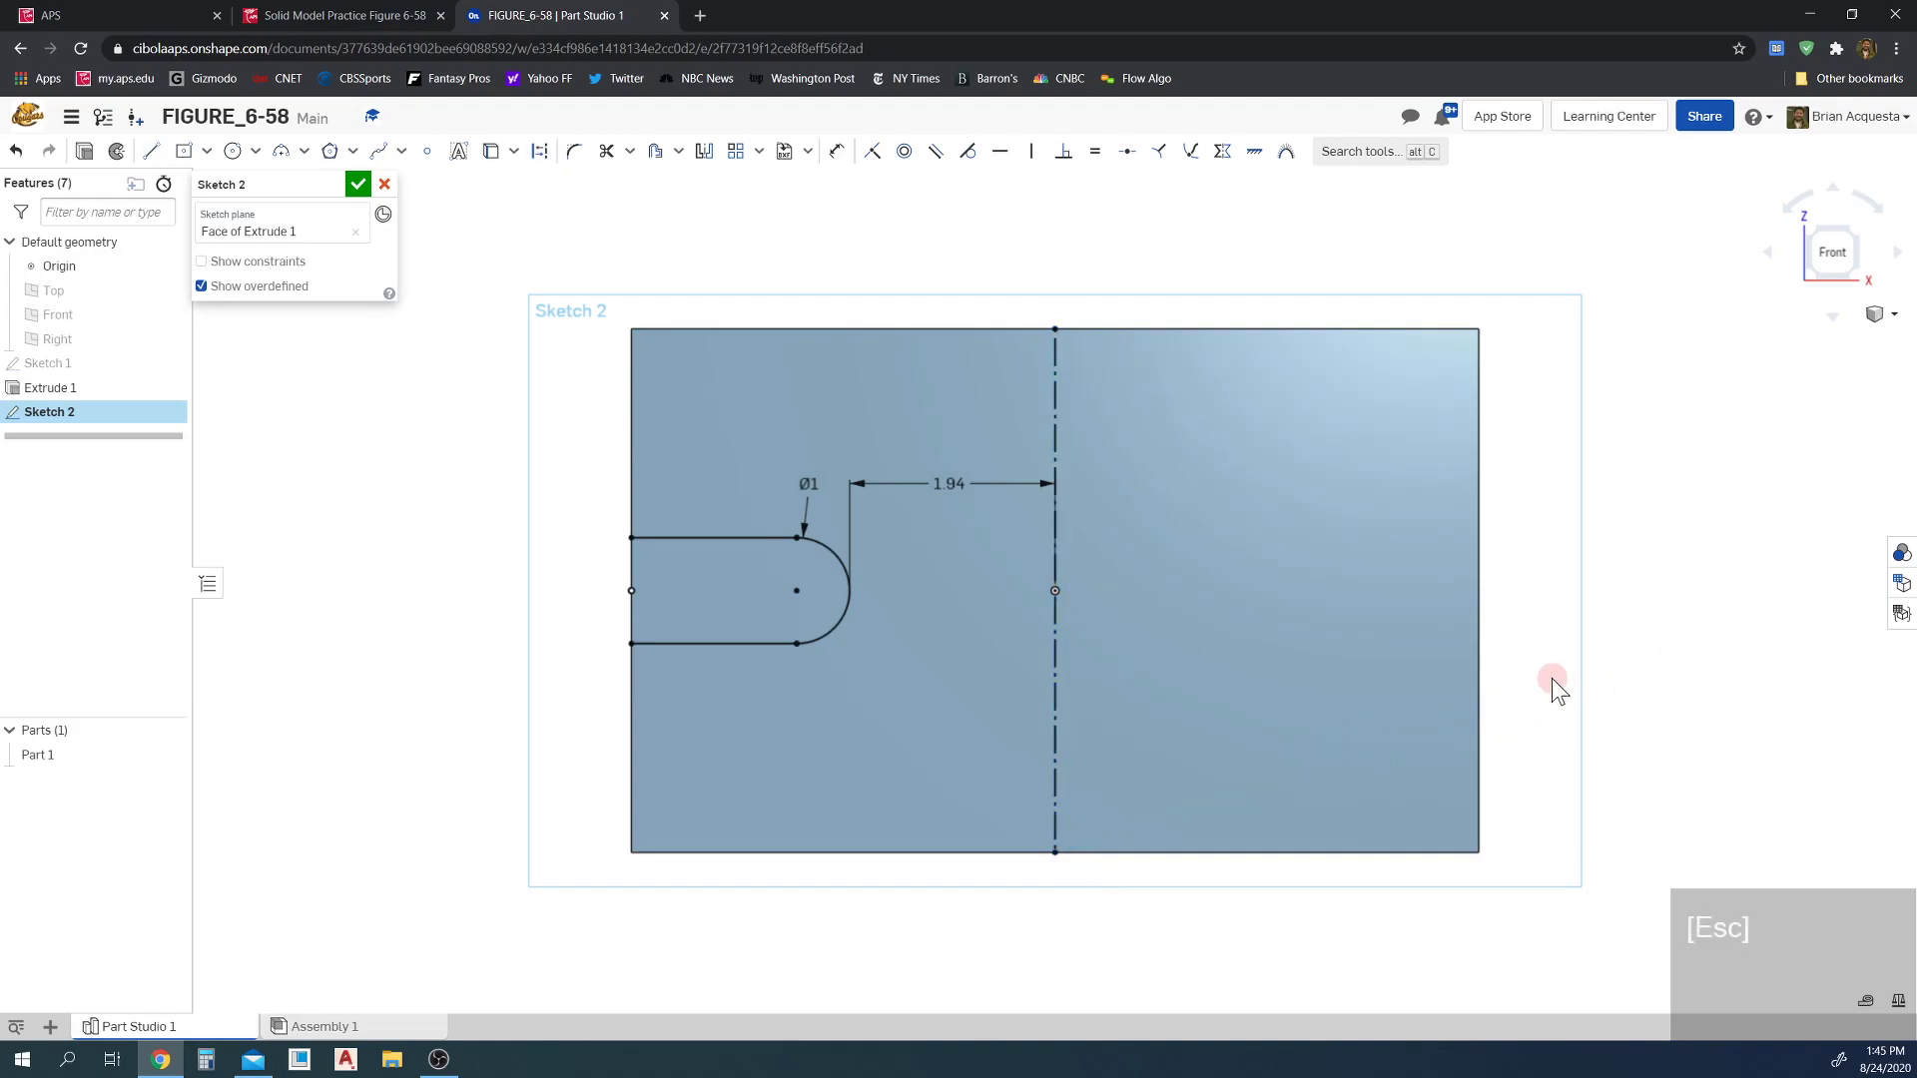
- Mirror the slot's top line and rounded end across the vertical centreline
left_click(702, 151)
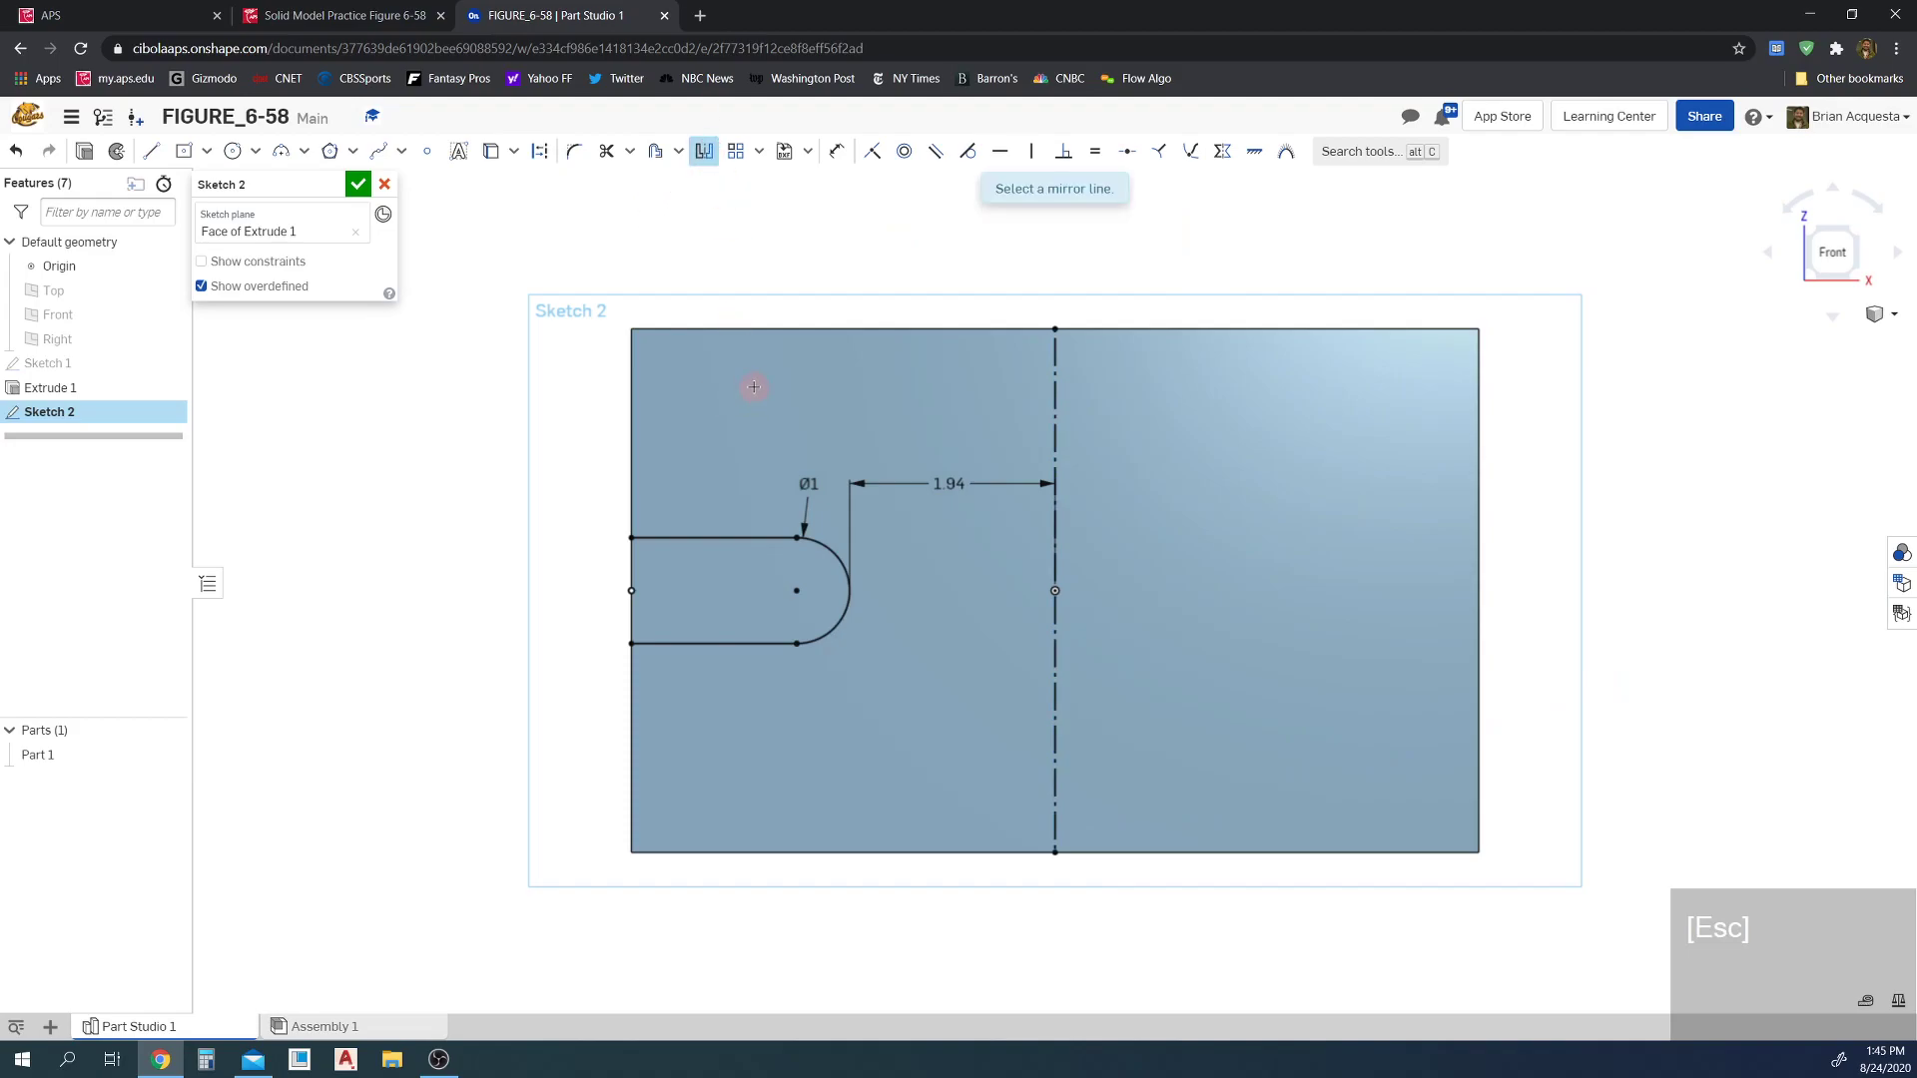
left_click(1057, 377)
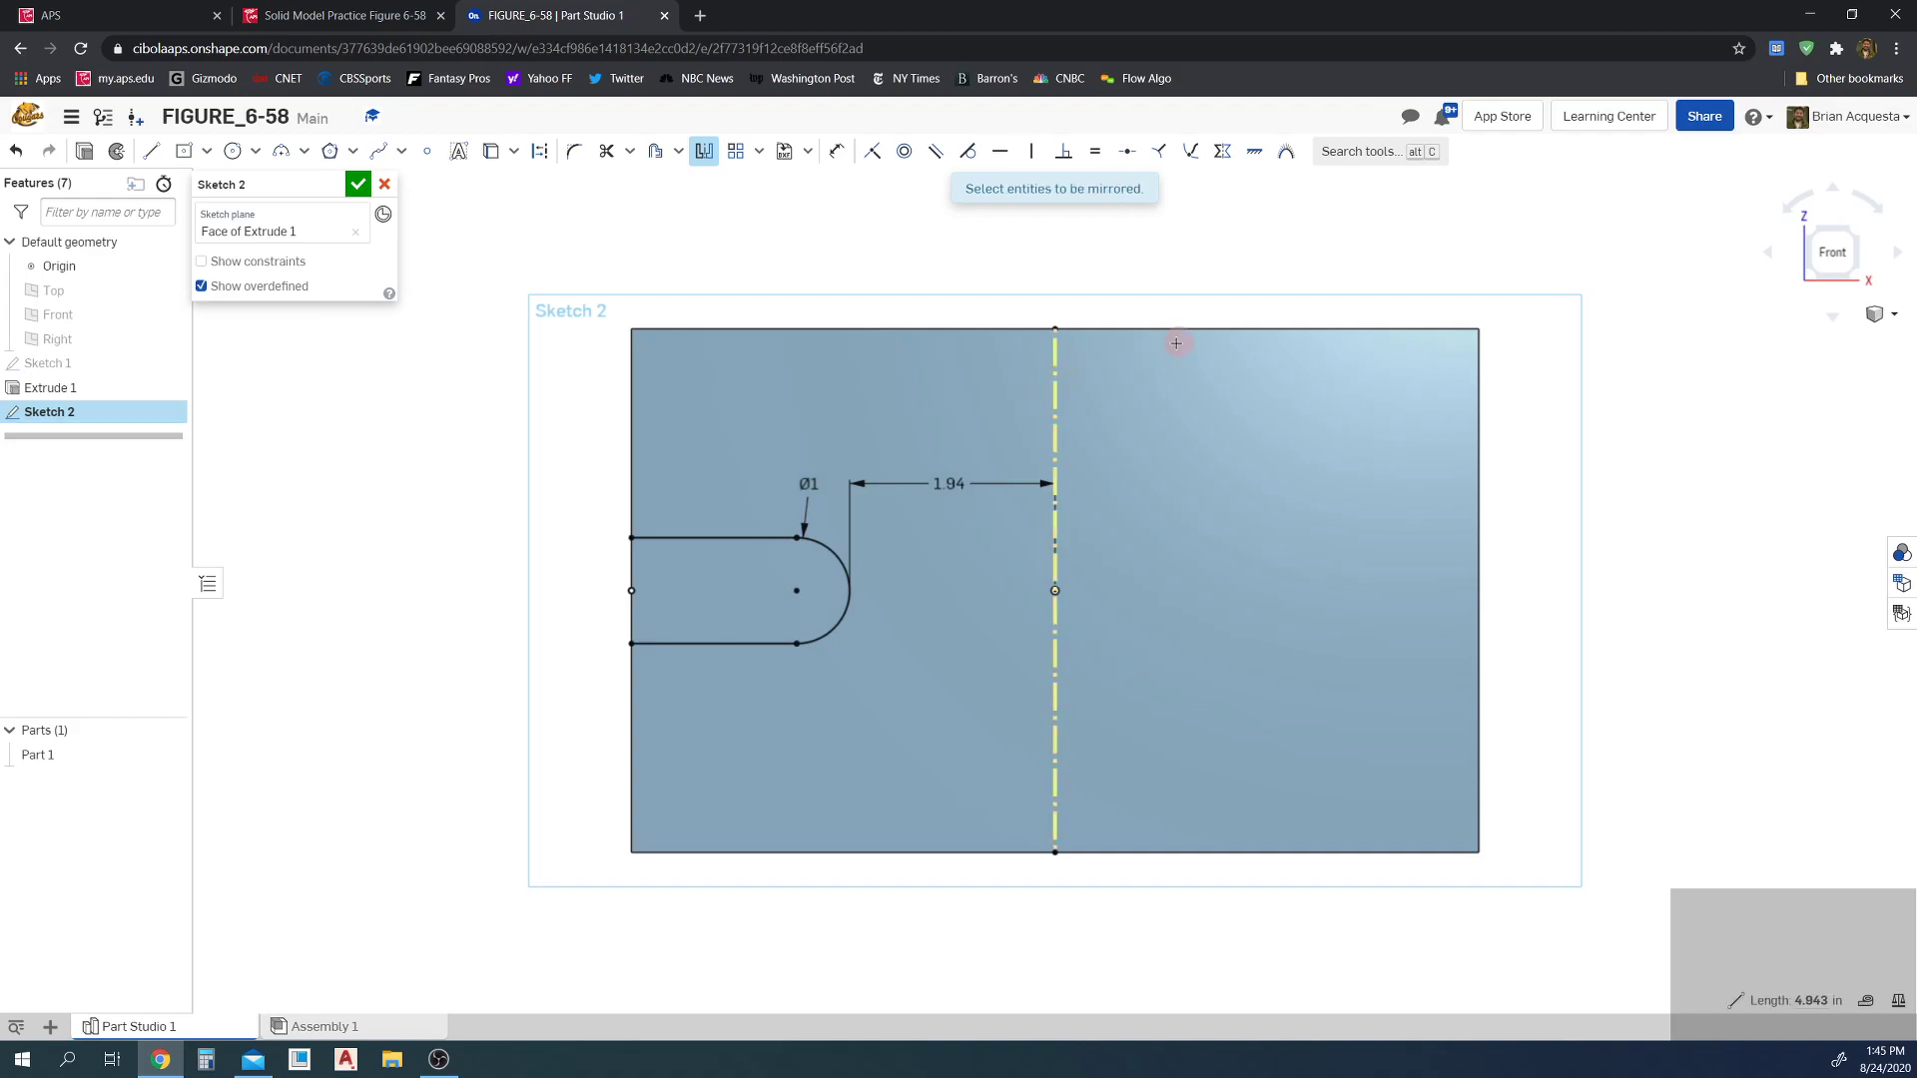
left_click(752, 537)
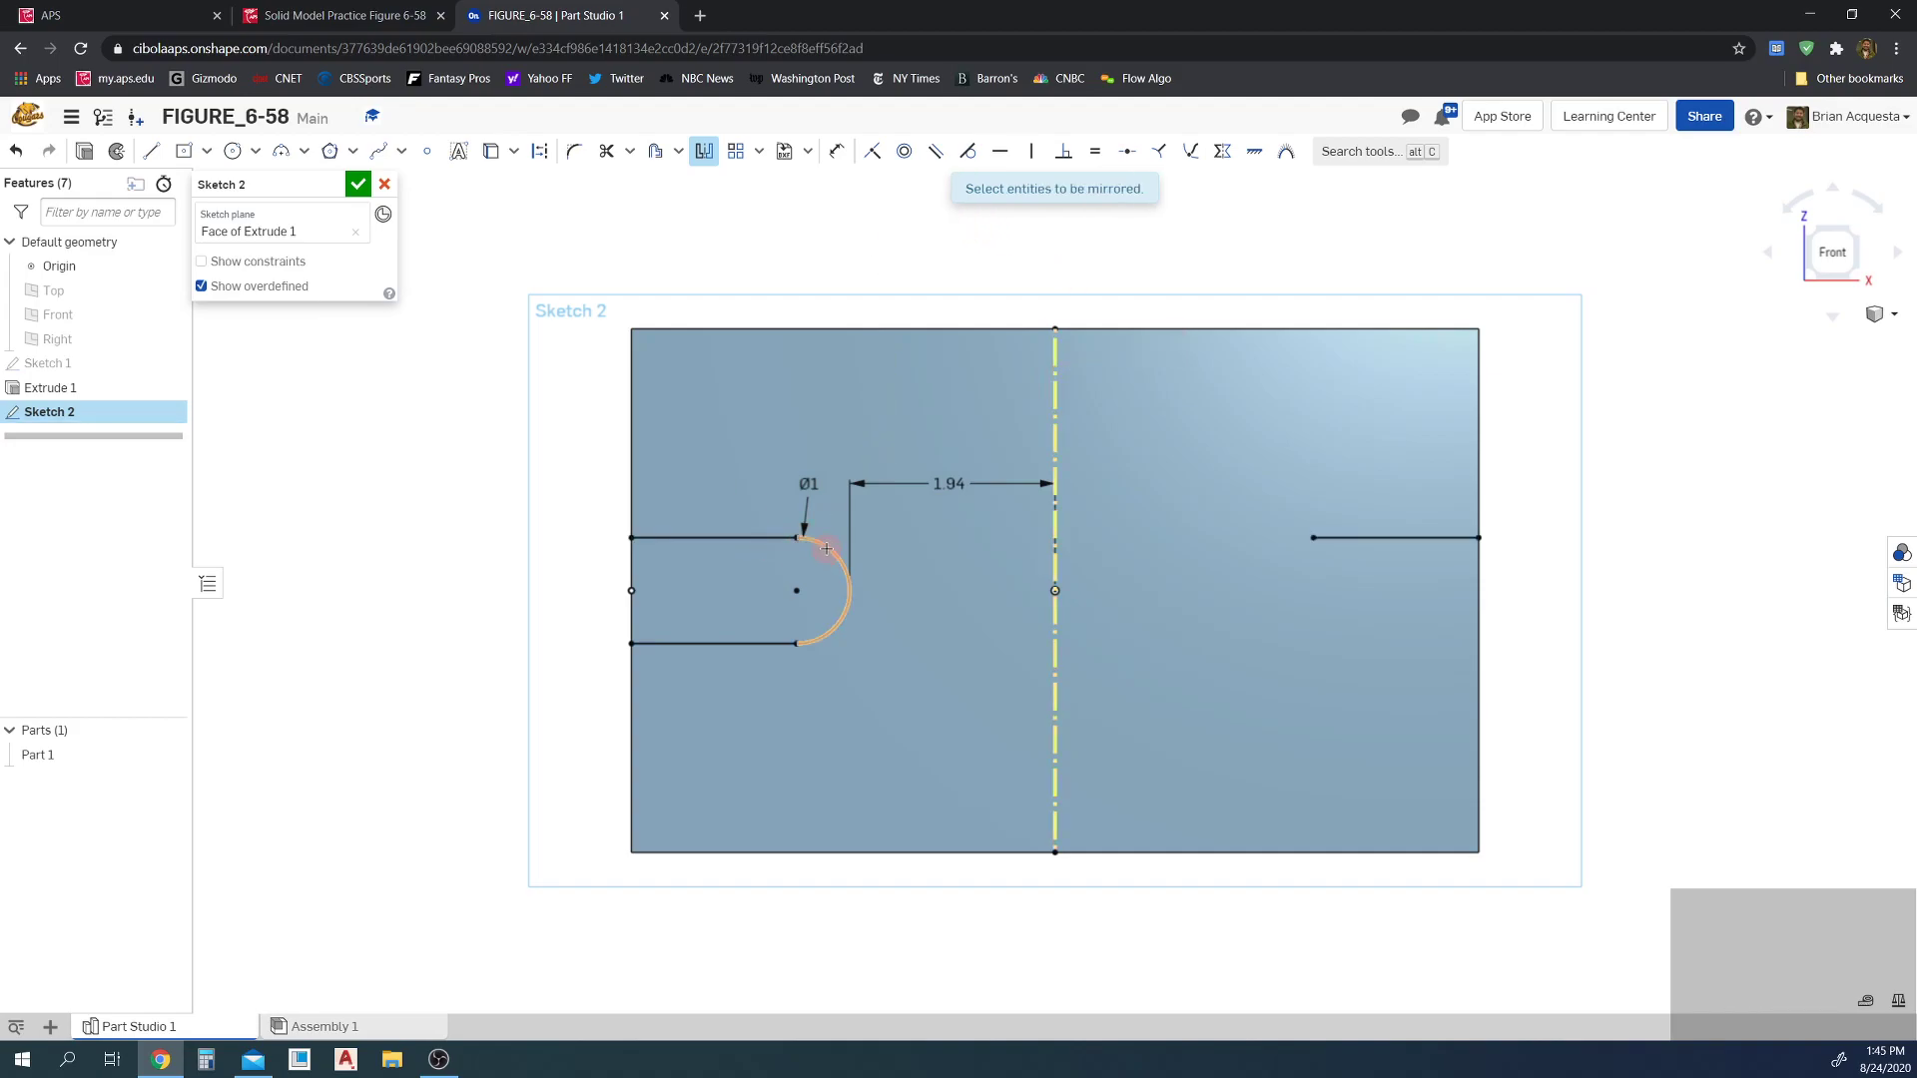
left_click(825, 549)
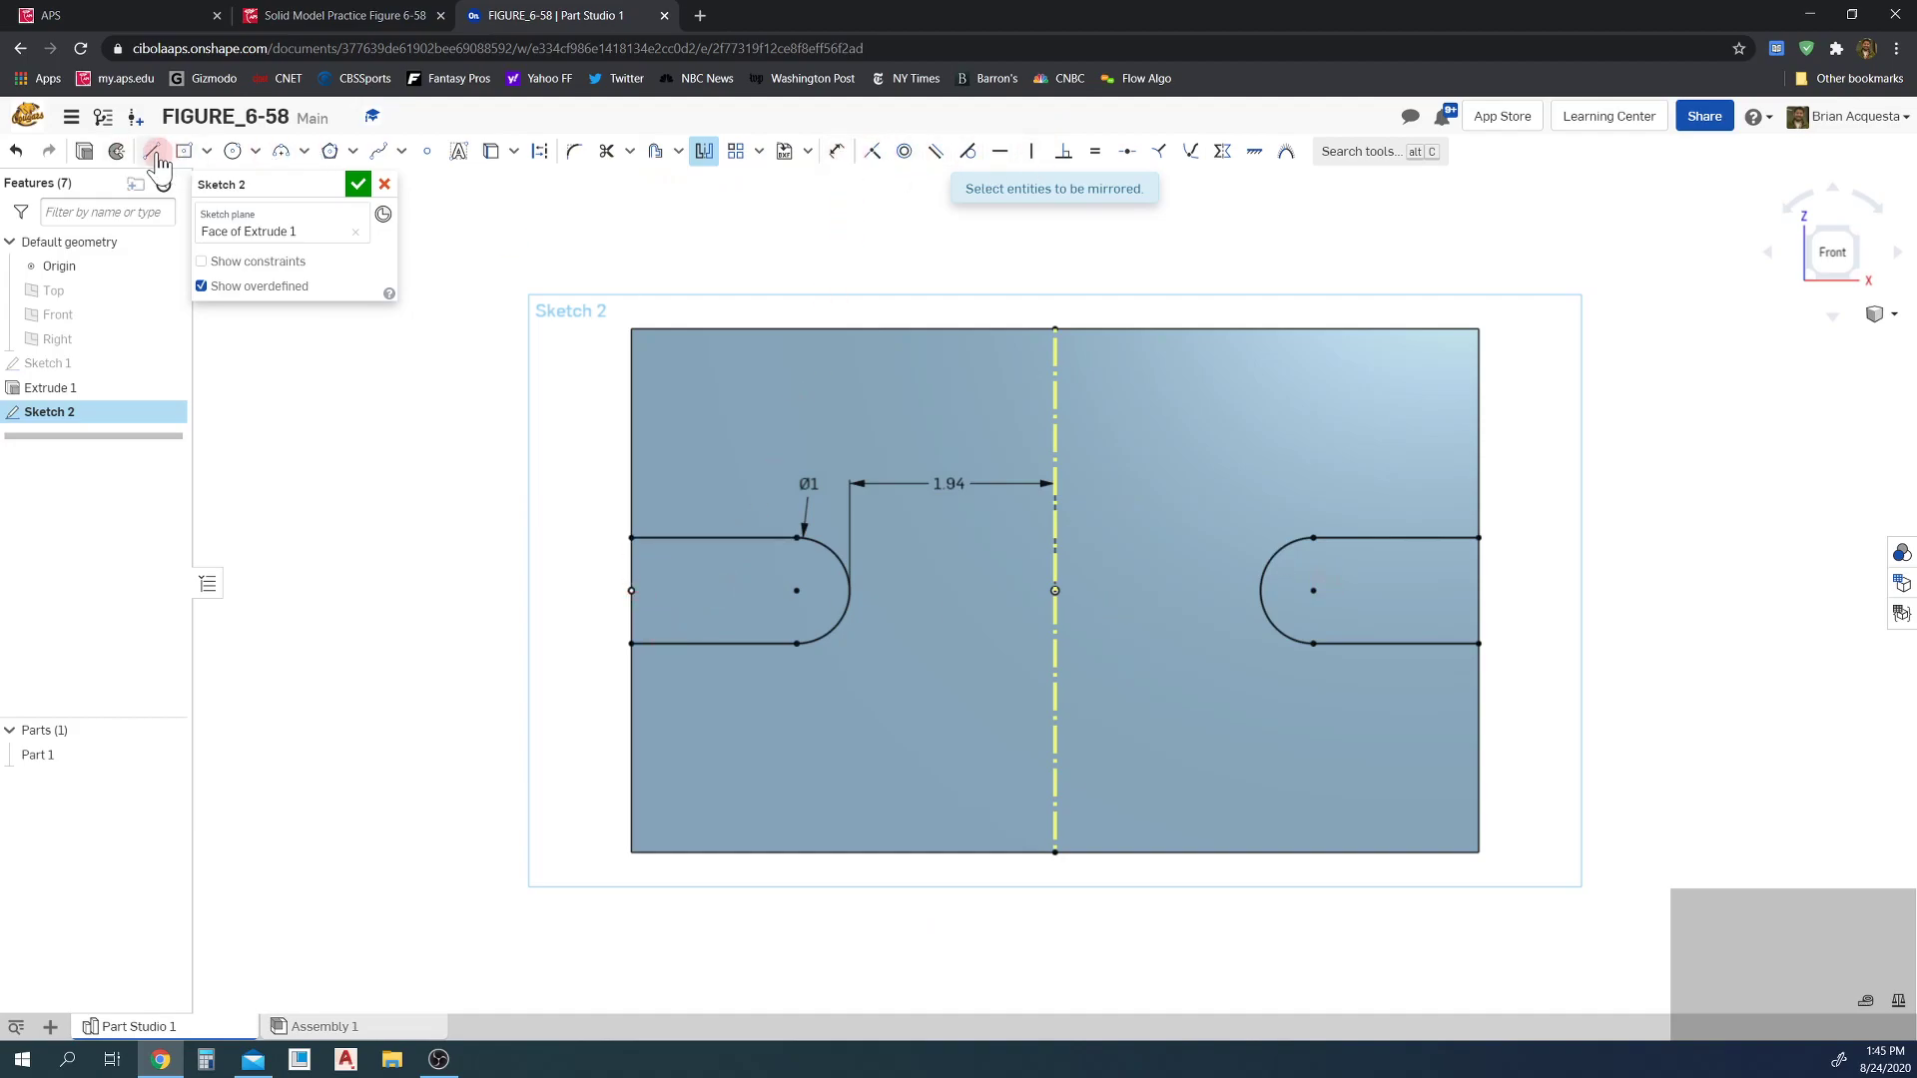
- Close the right slot opening with a vertical line along the plate's right edge
left_click(152, 150)
left_click(631, 538)
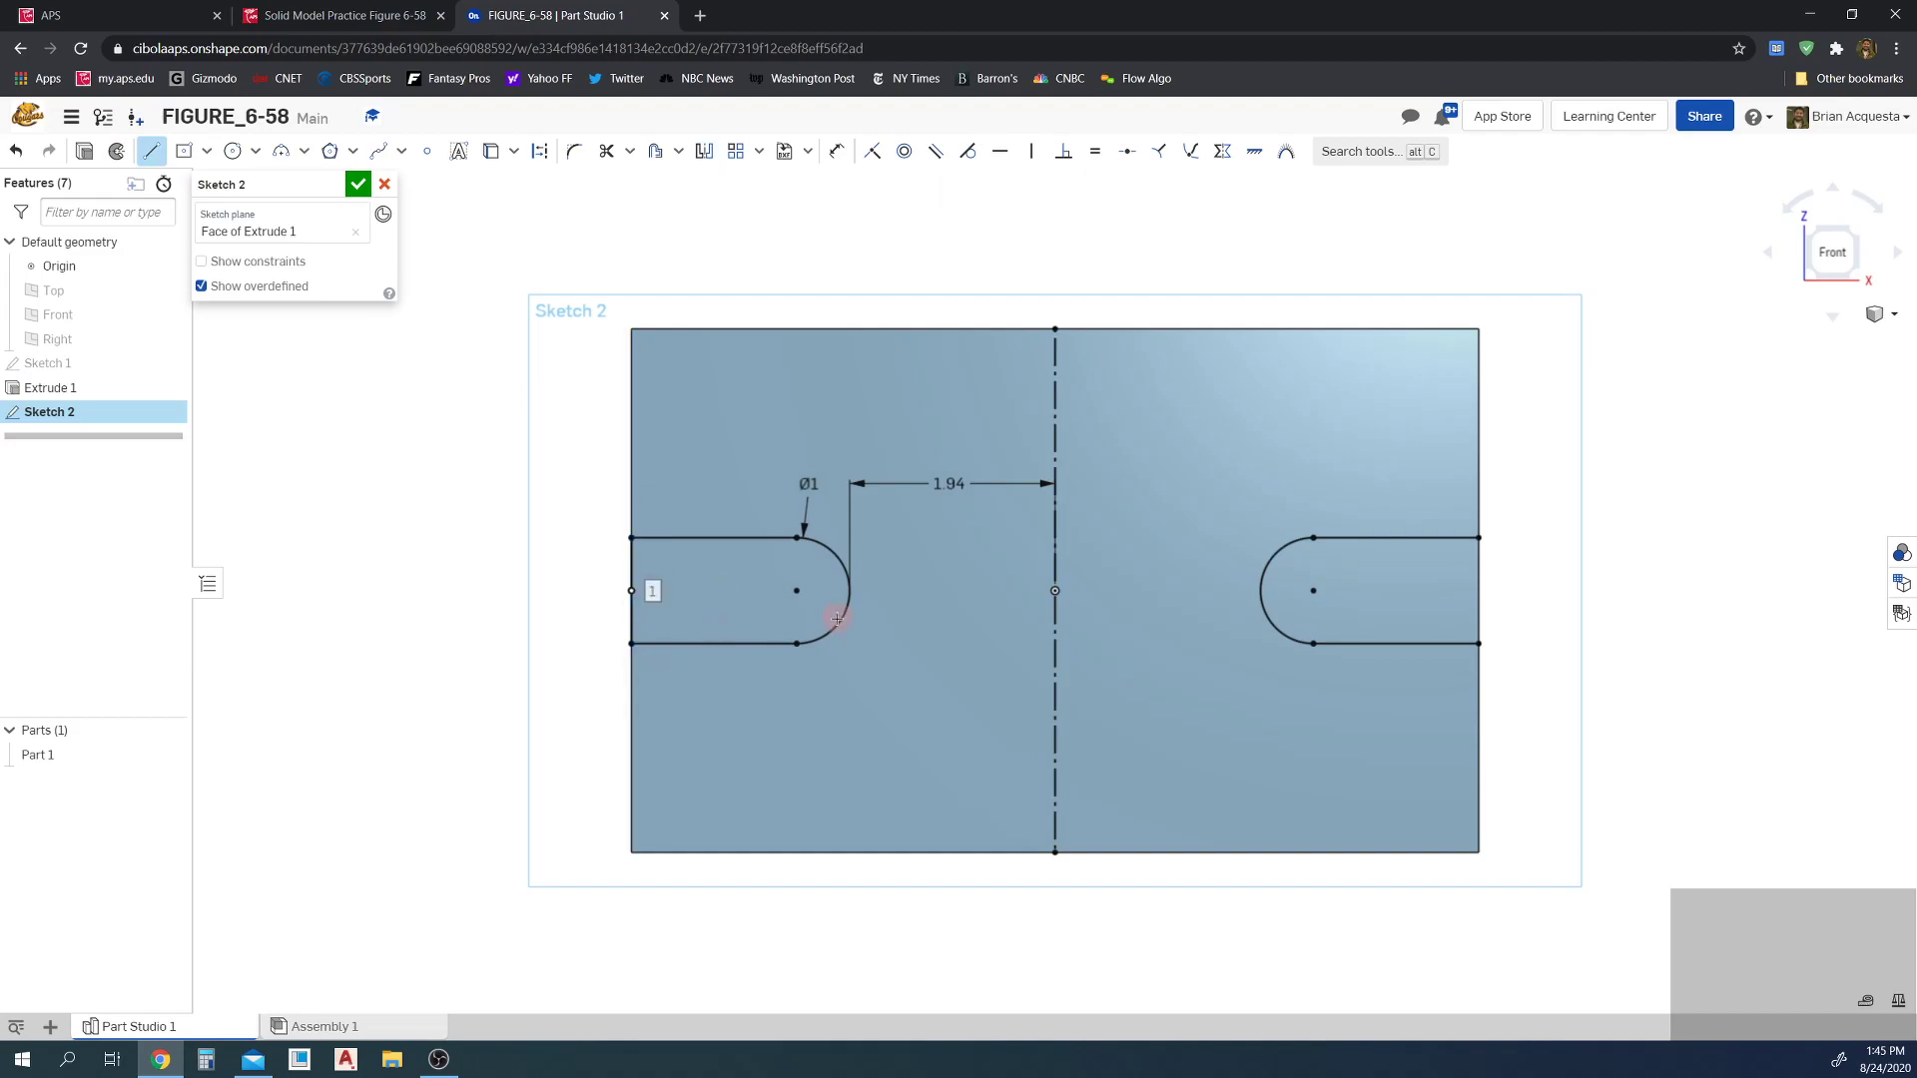
key("Escape")
left_click(151, 149)
left_click_drag(1479, 538, 1480, 643)
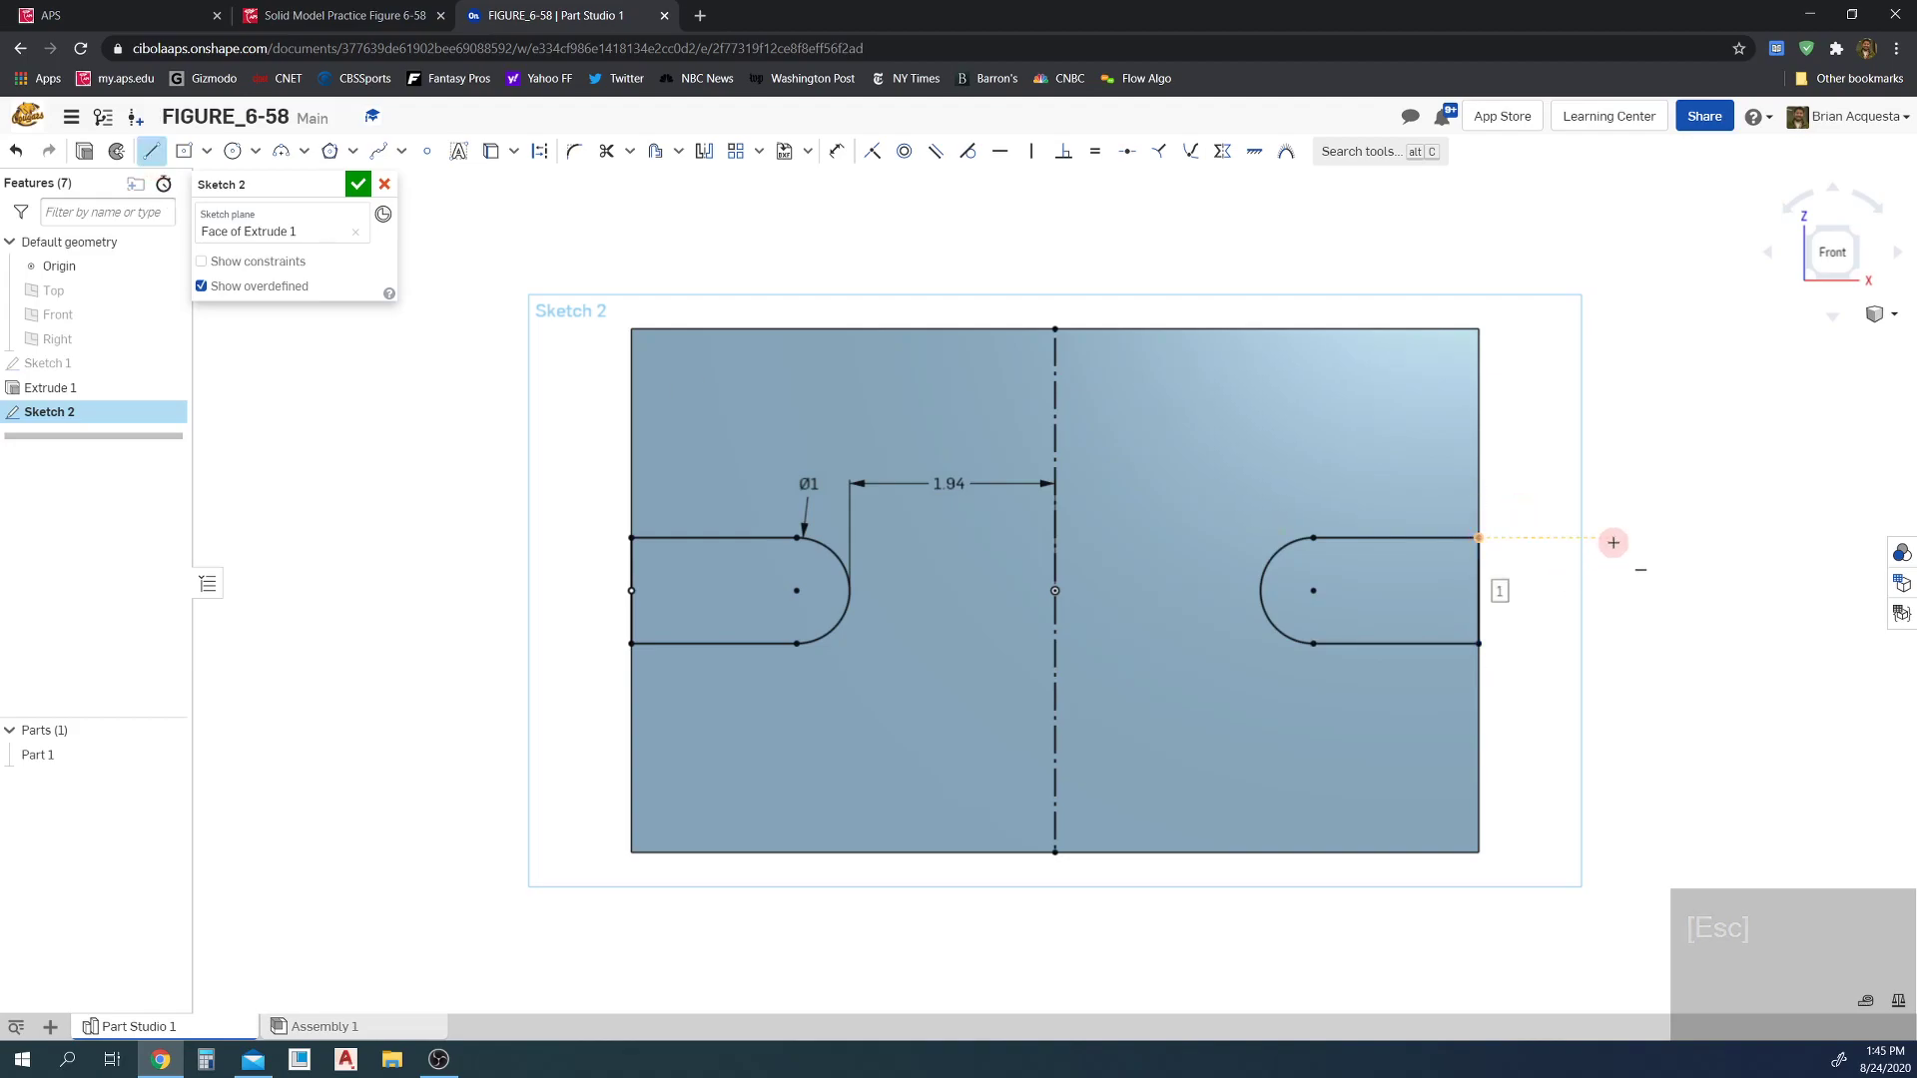
key("Escape")
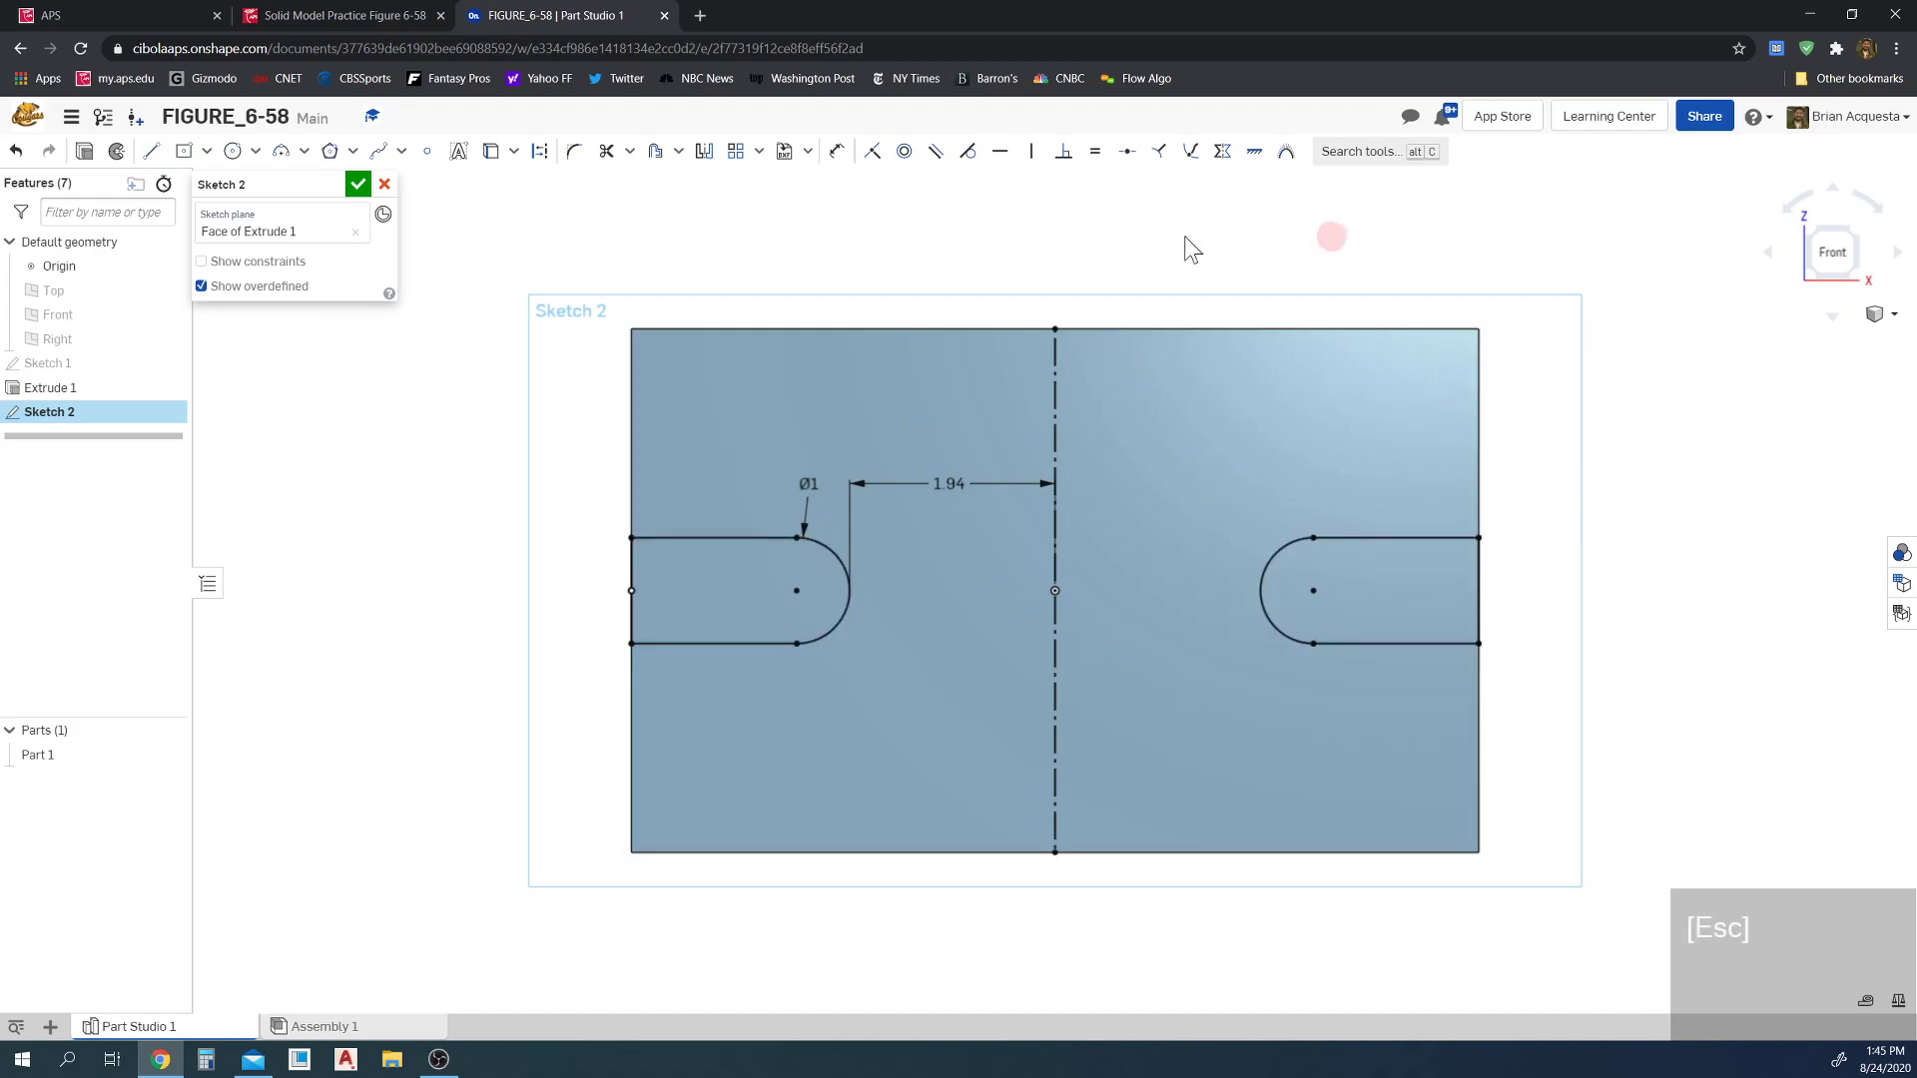
- Cut both U-slots through the plate with a Through-all Remove extrude of Sketch 2
left_click(357, 184)
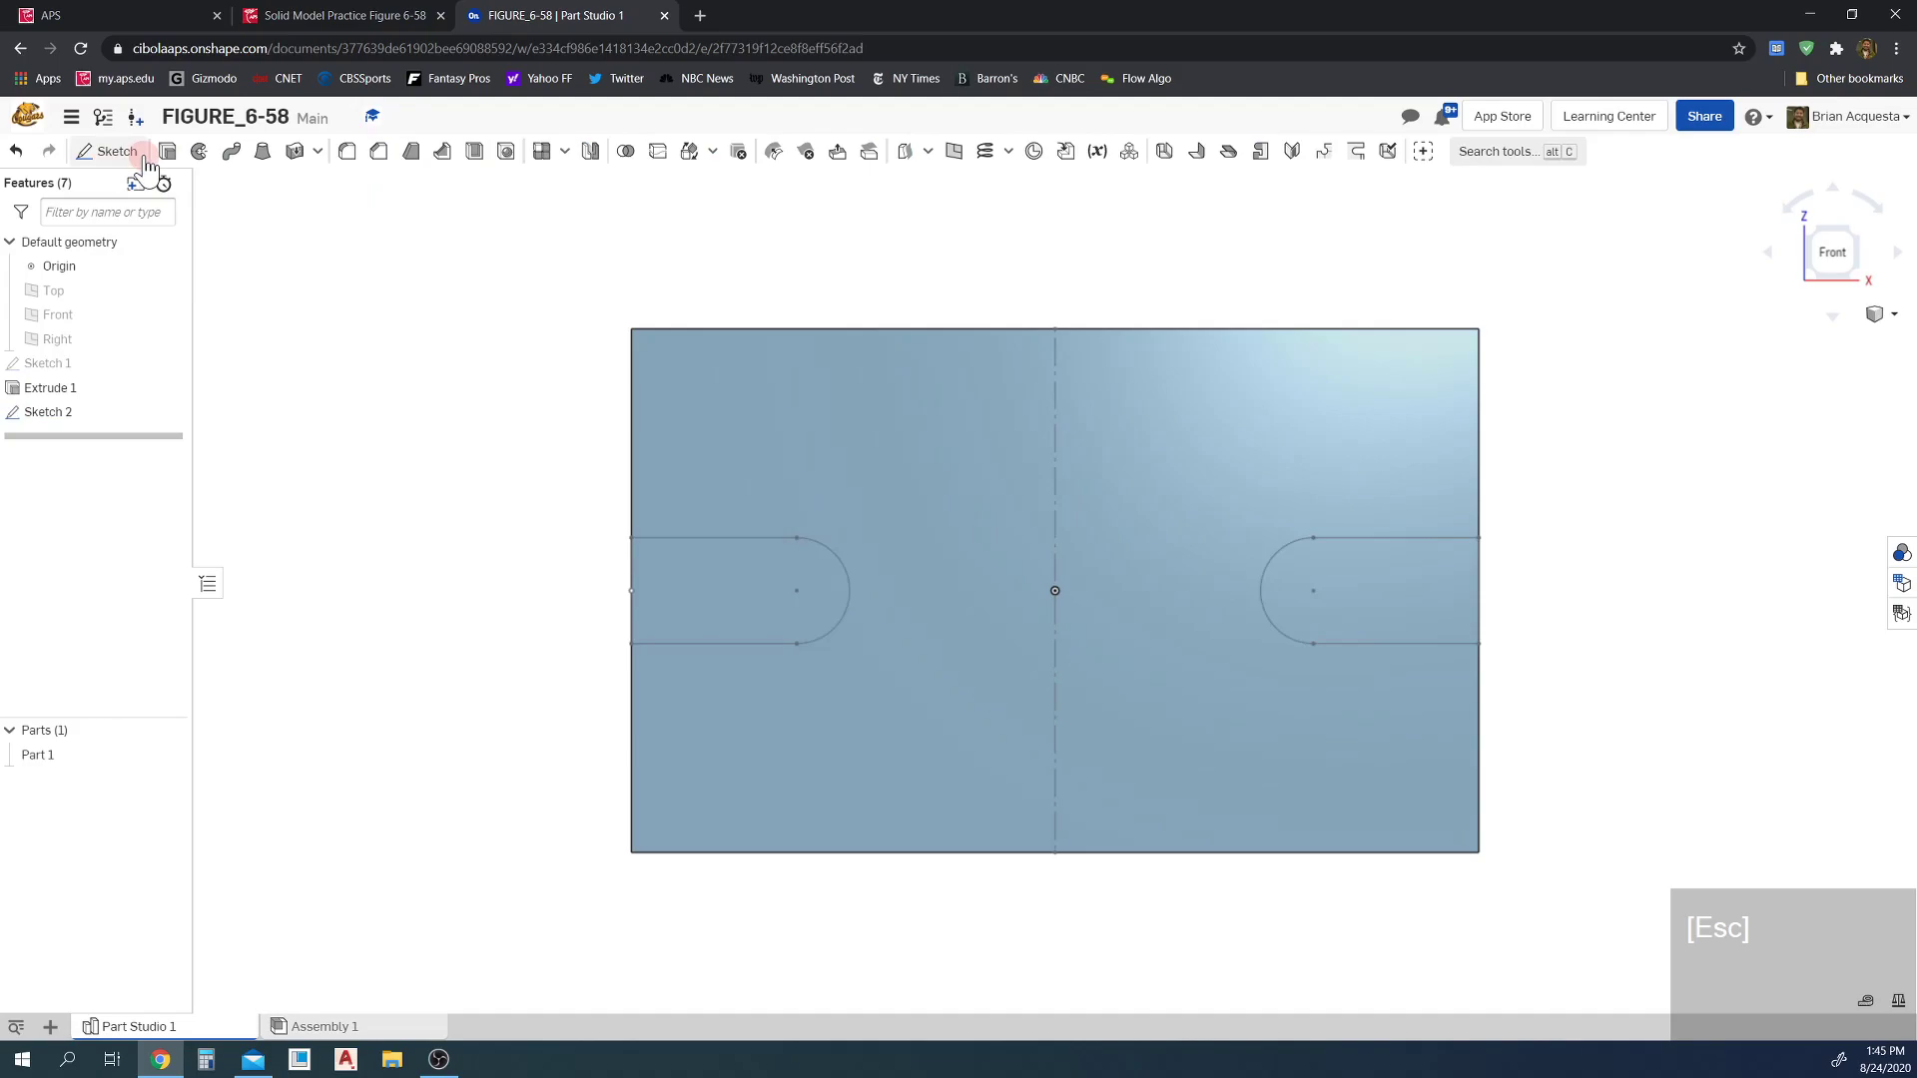
left_click(169, 150)
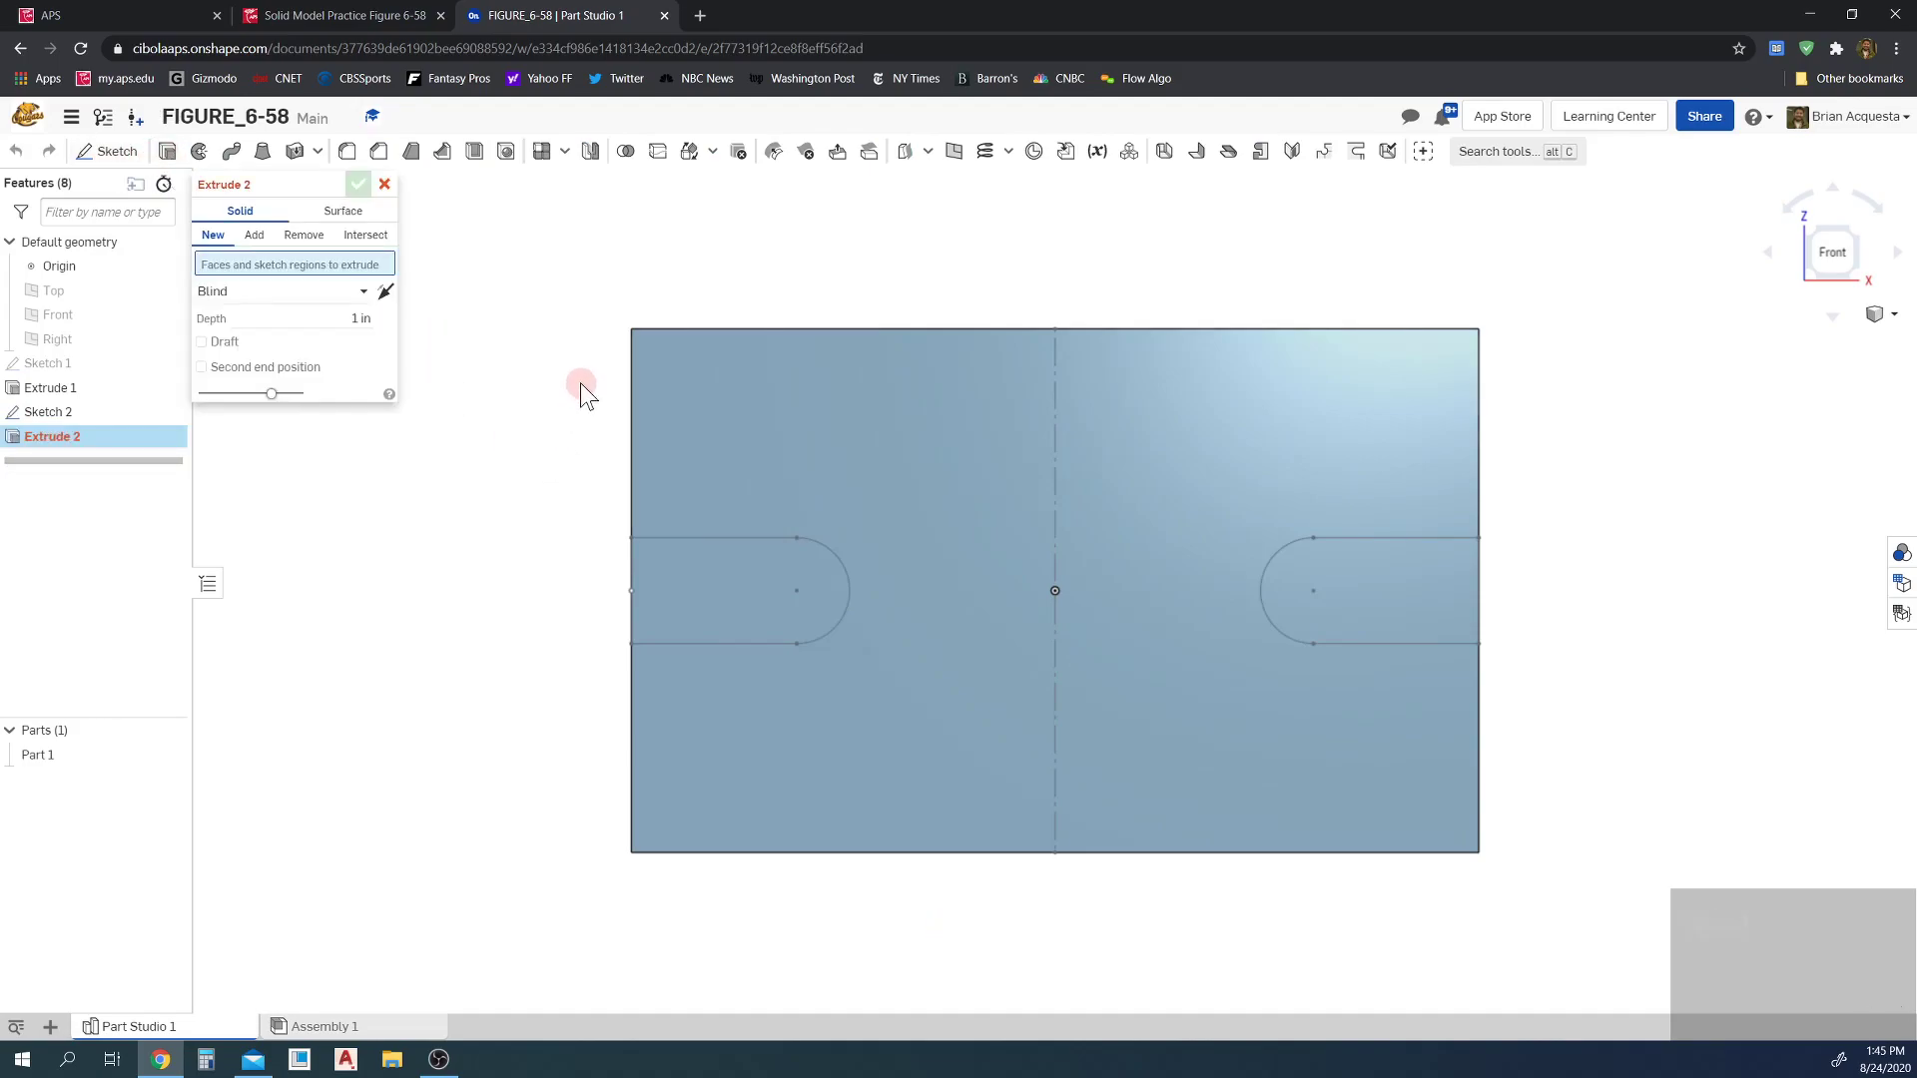
right_click_drag(549, 425, 514, 459)
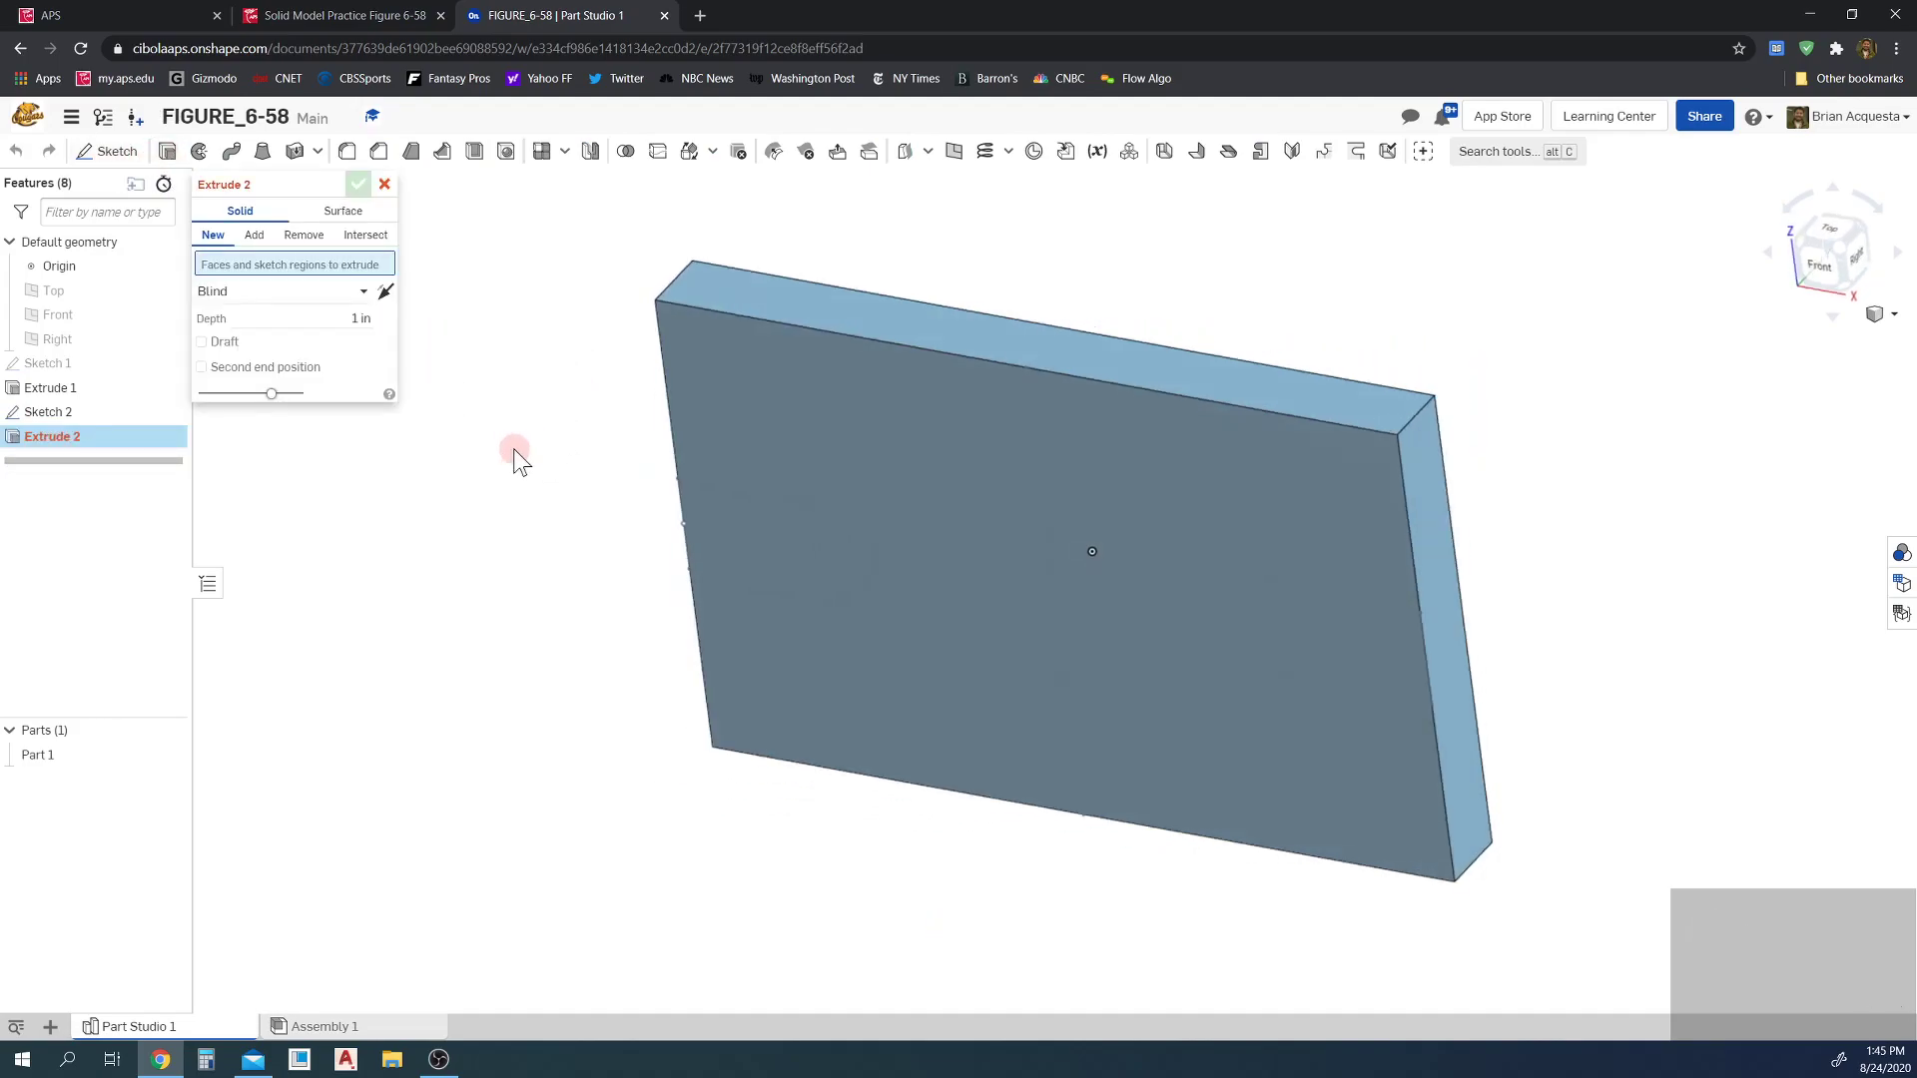
left_click(64, 410)
left_click(254, 233)
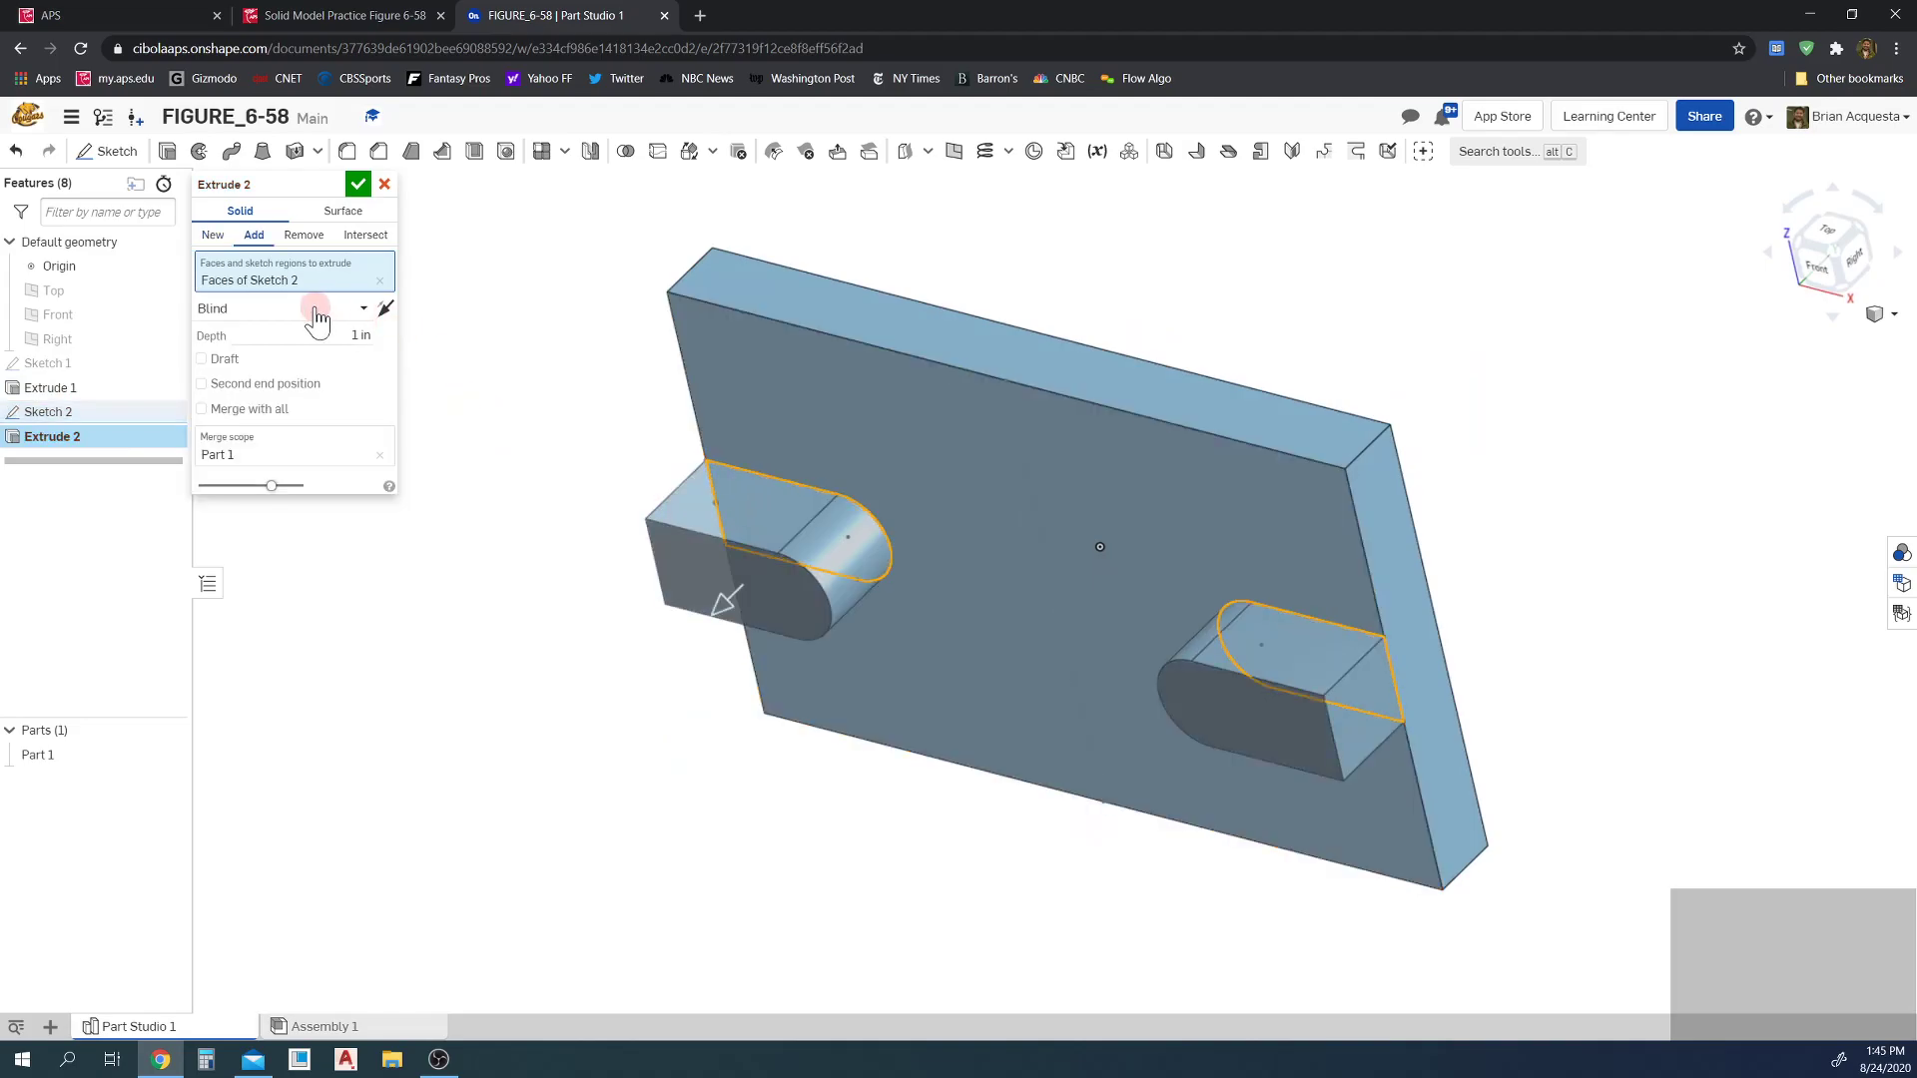
left_click(313, 308)
left_click(249, 483)
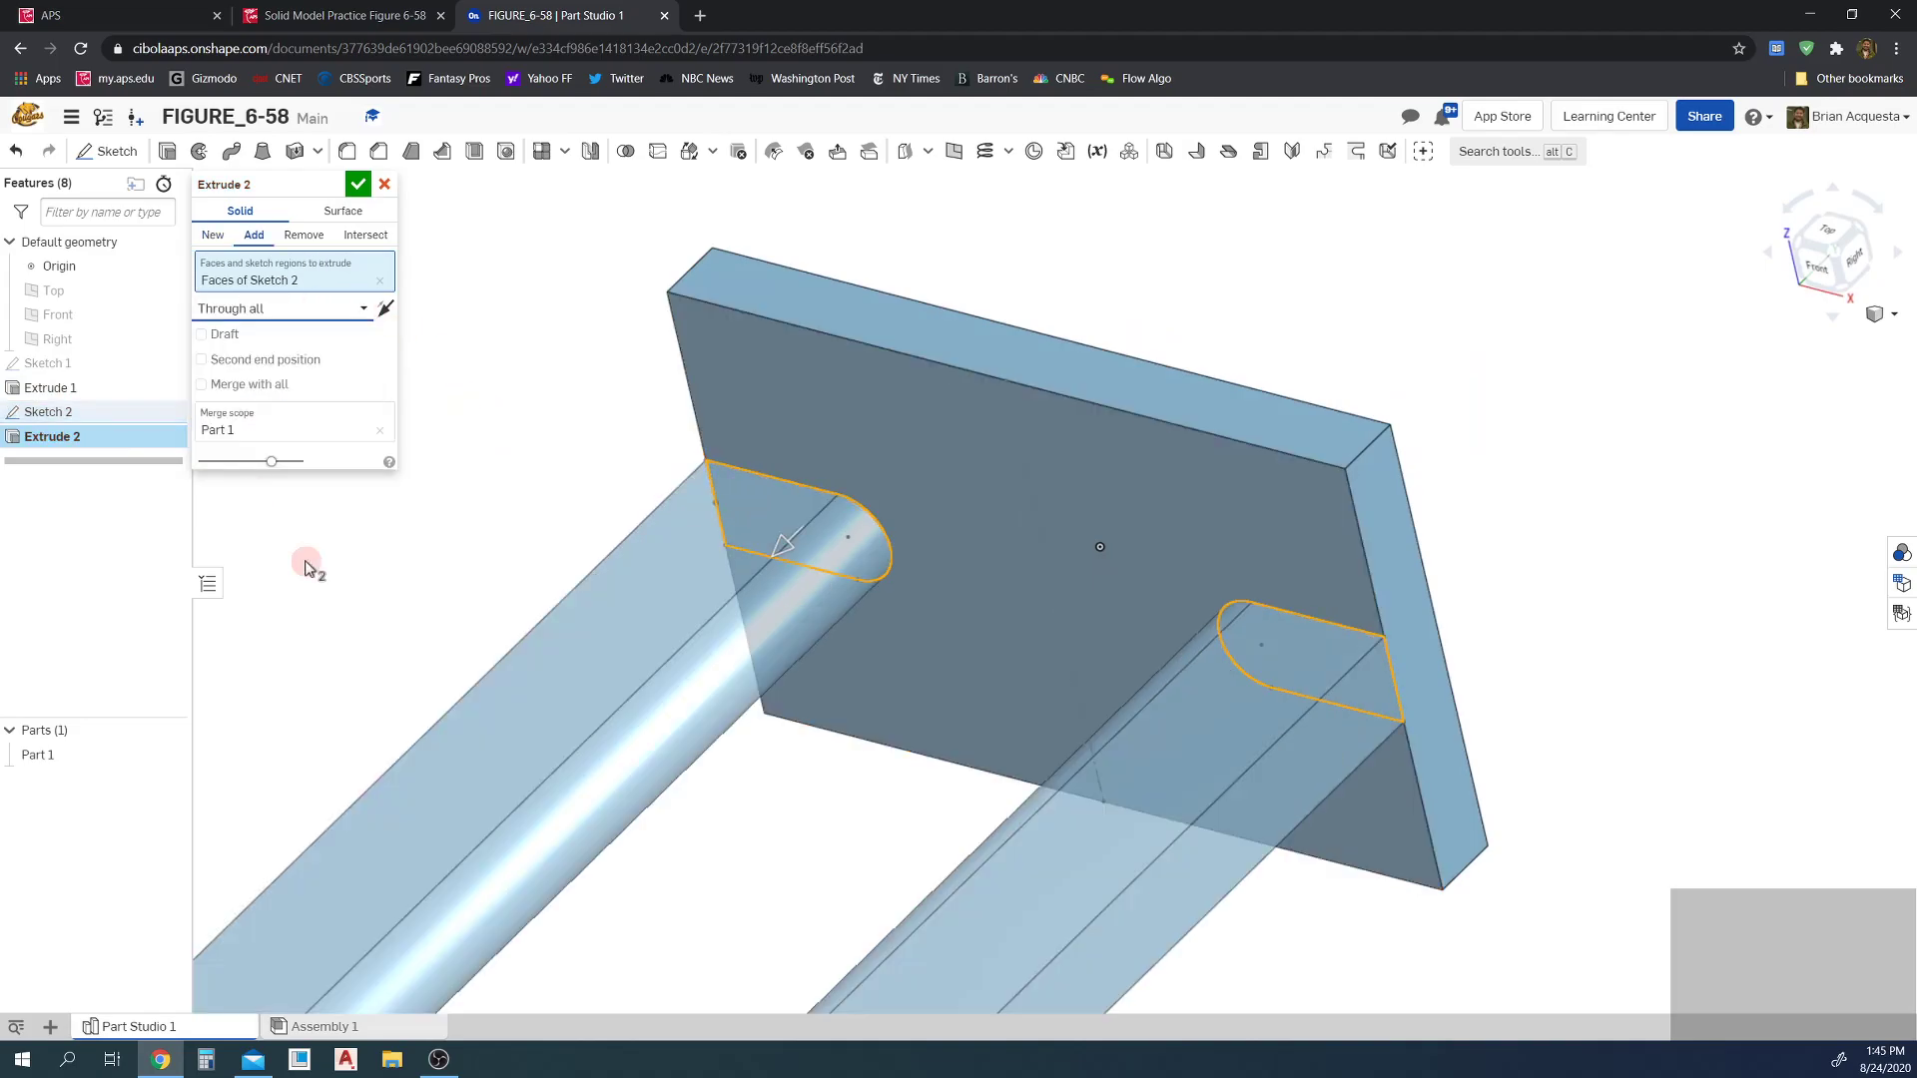
left_click(787, 548)
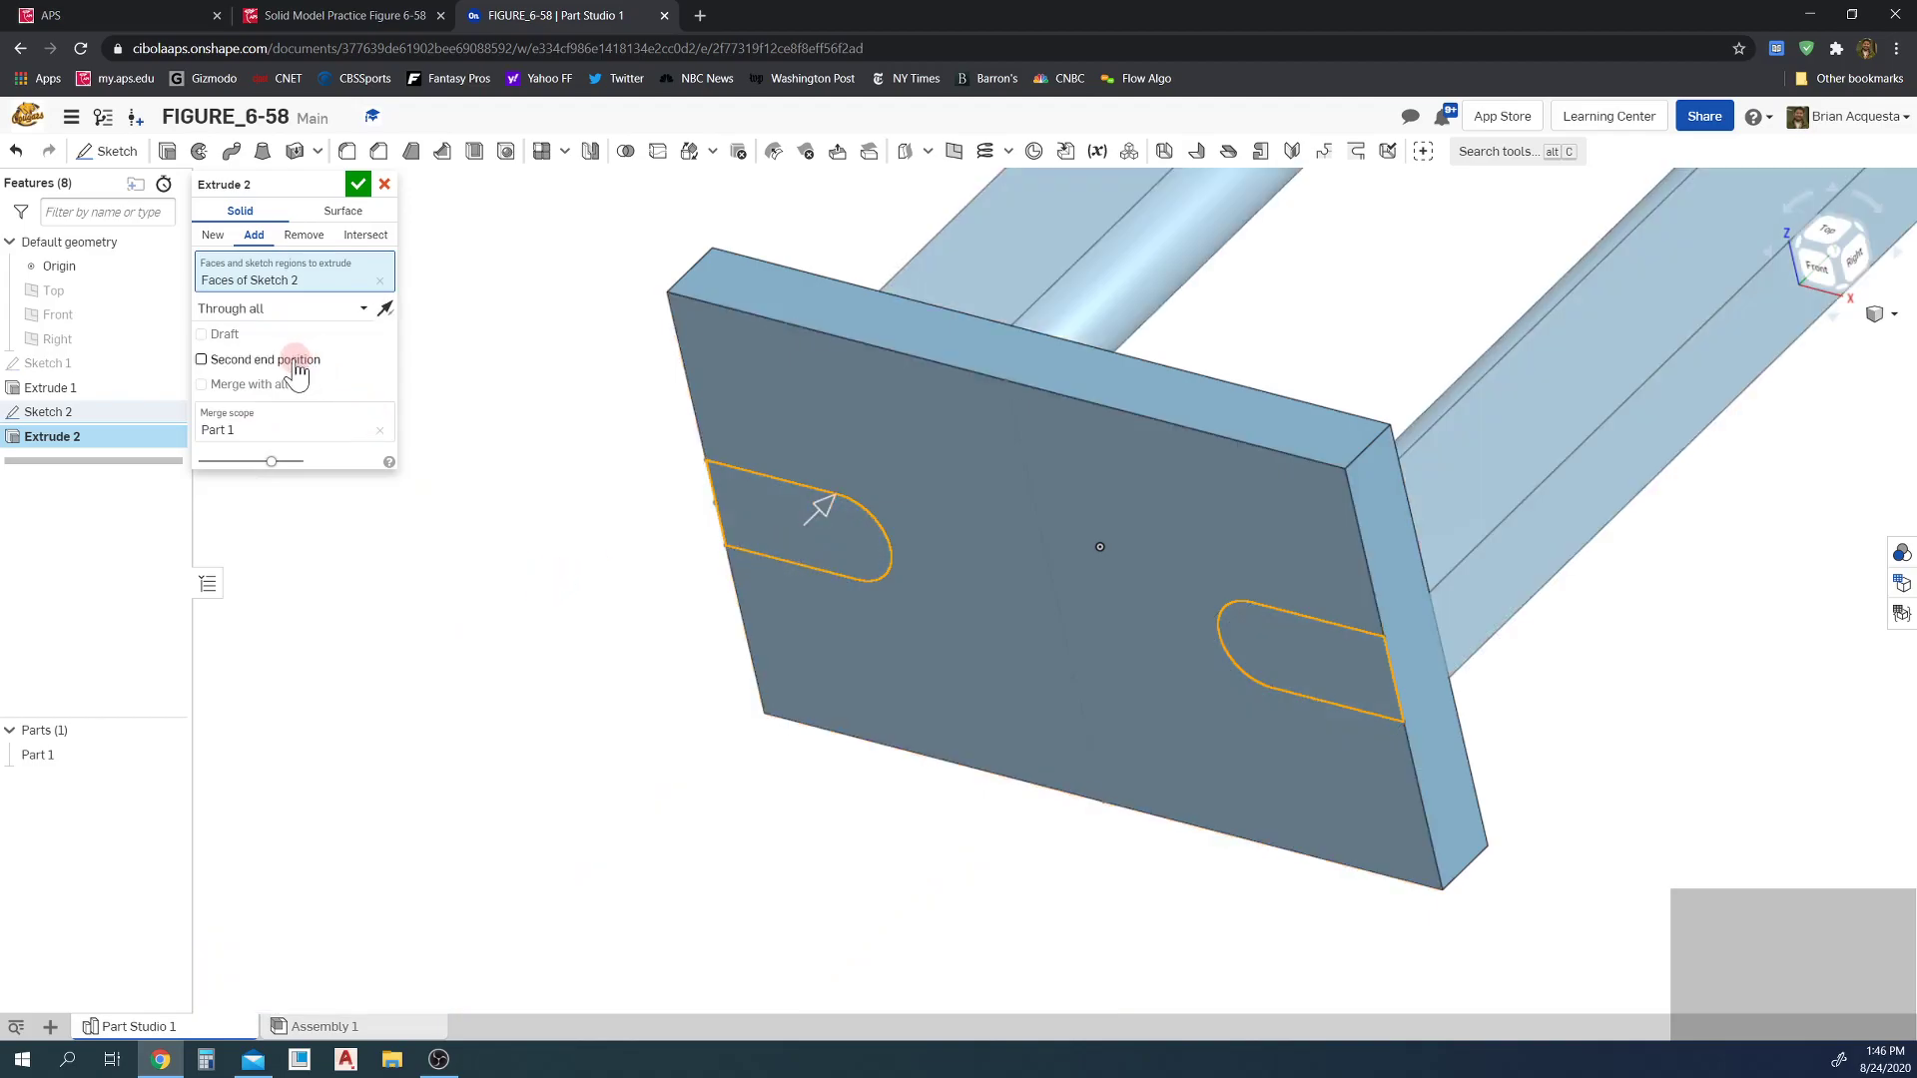
left_click(302, 235)
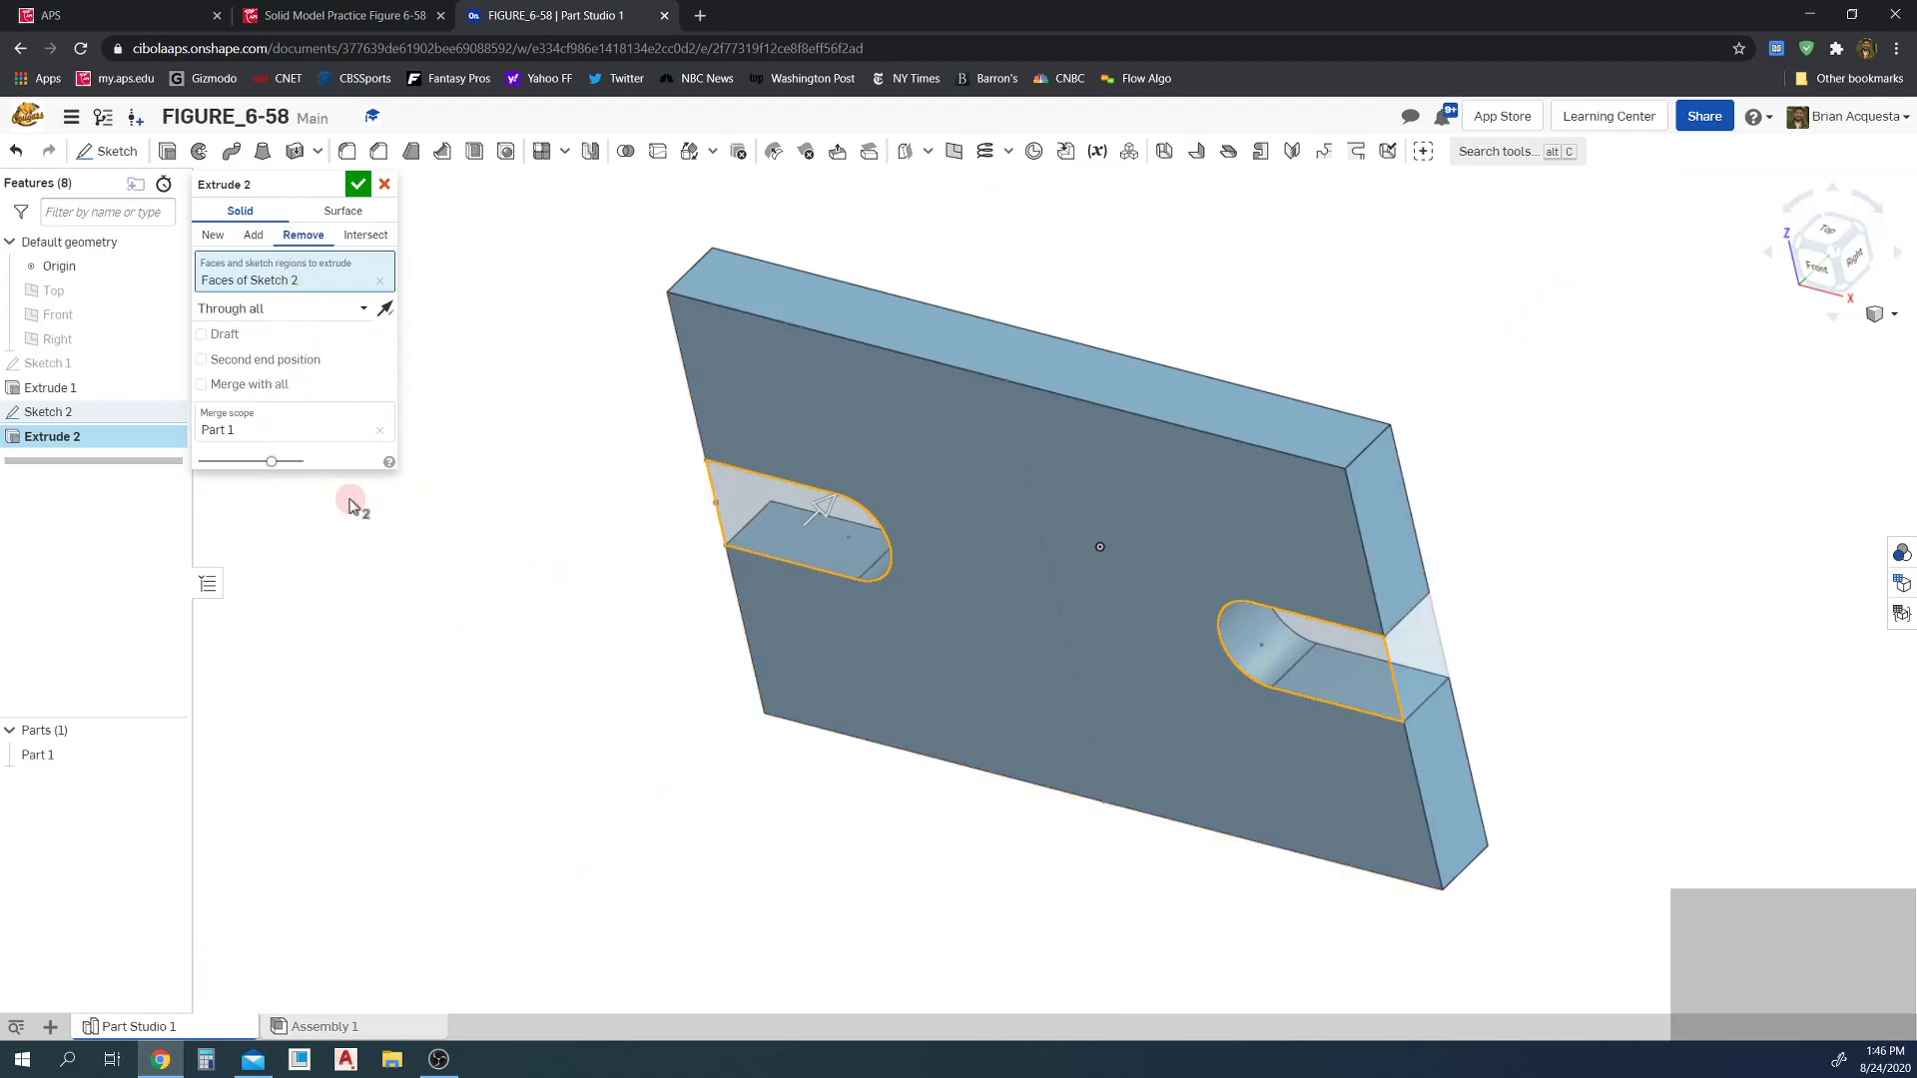
left_click(358, 184)
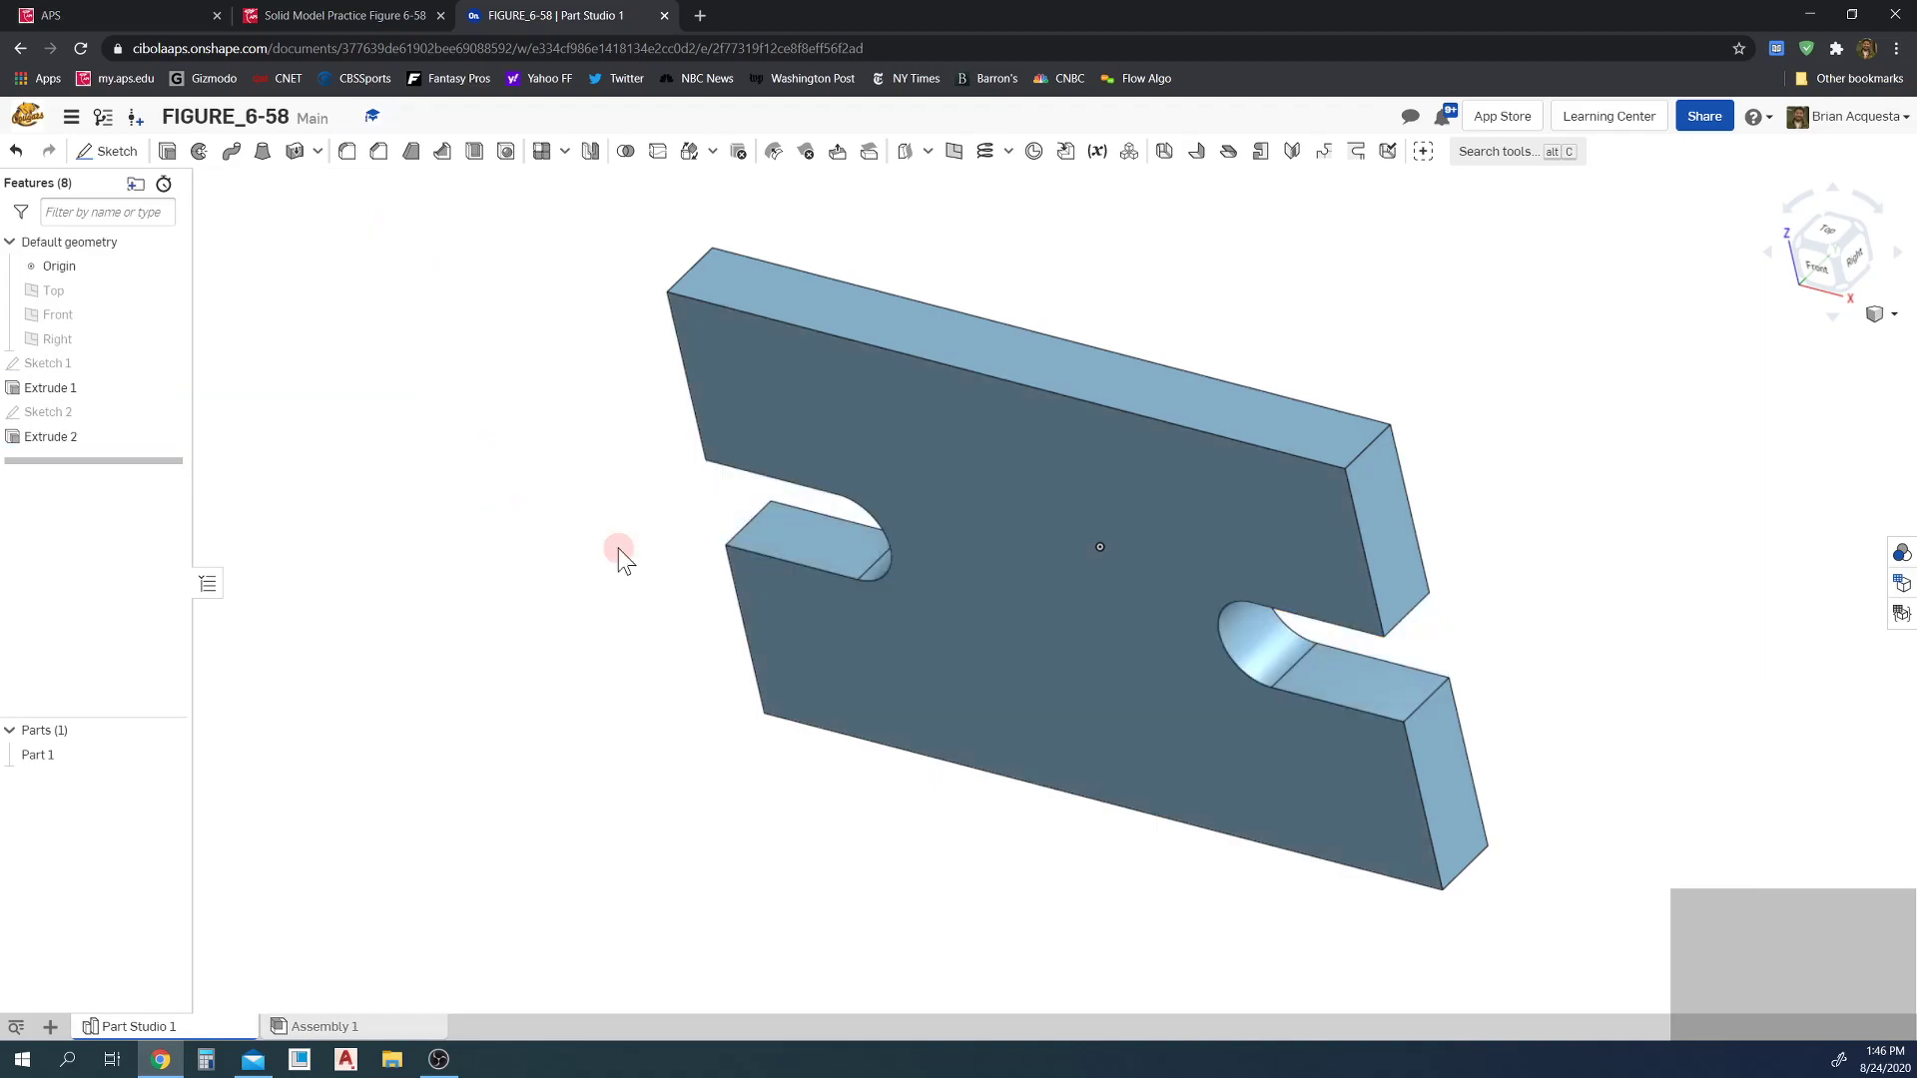
- Snap the model to isometric view and bring up the Figure 6-58 assignment
left_click(1881, 315)
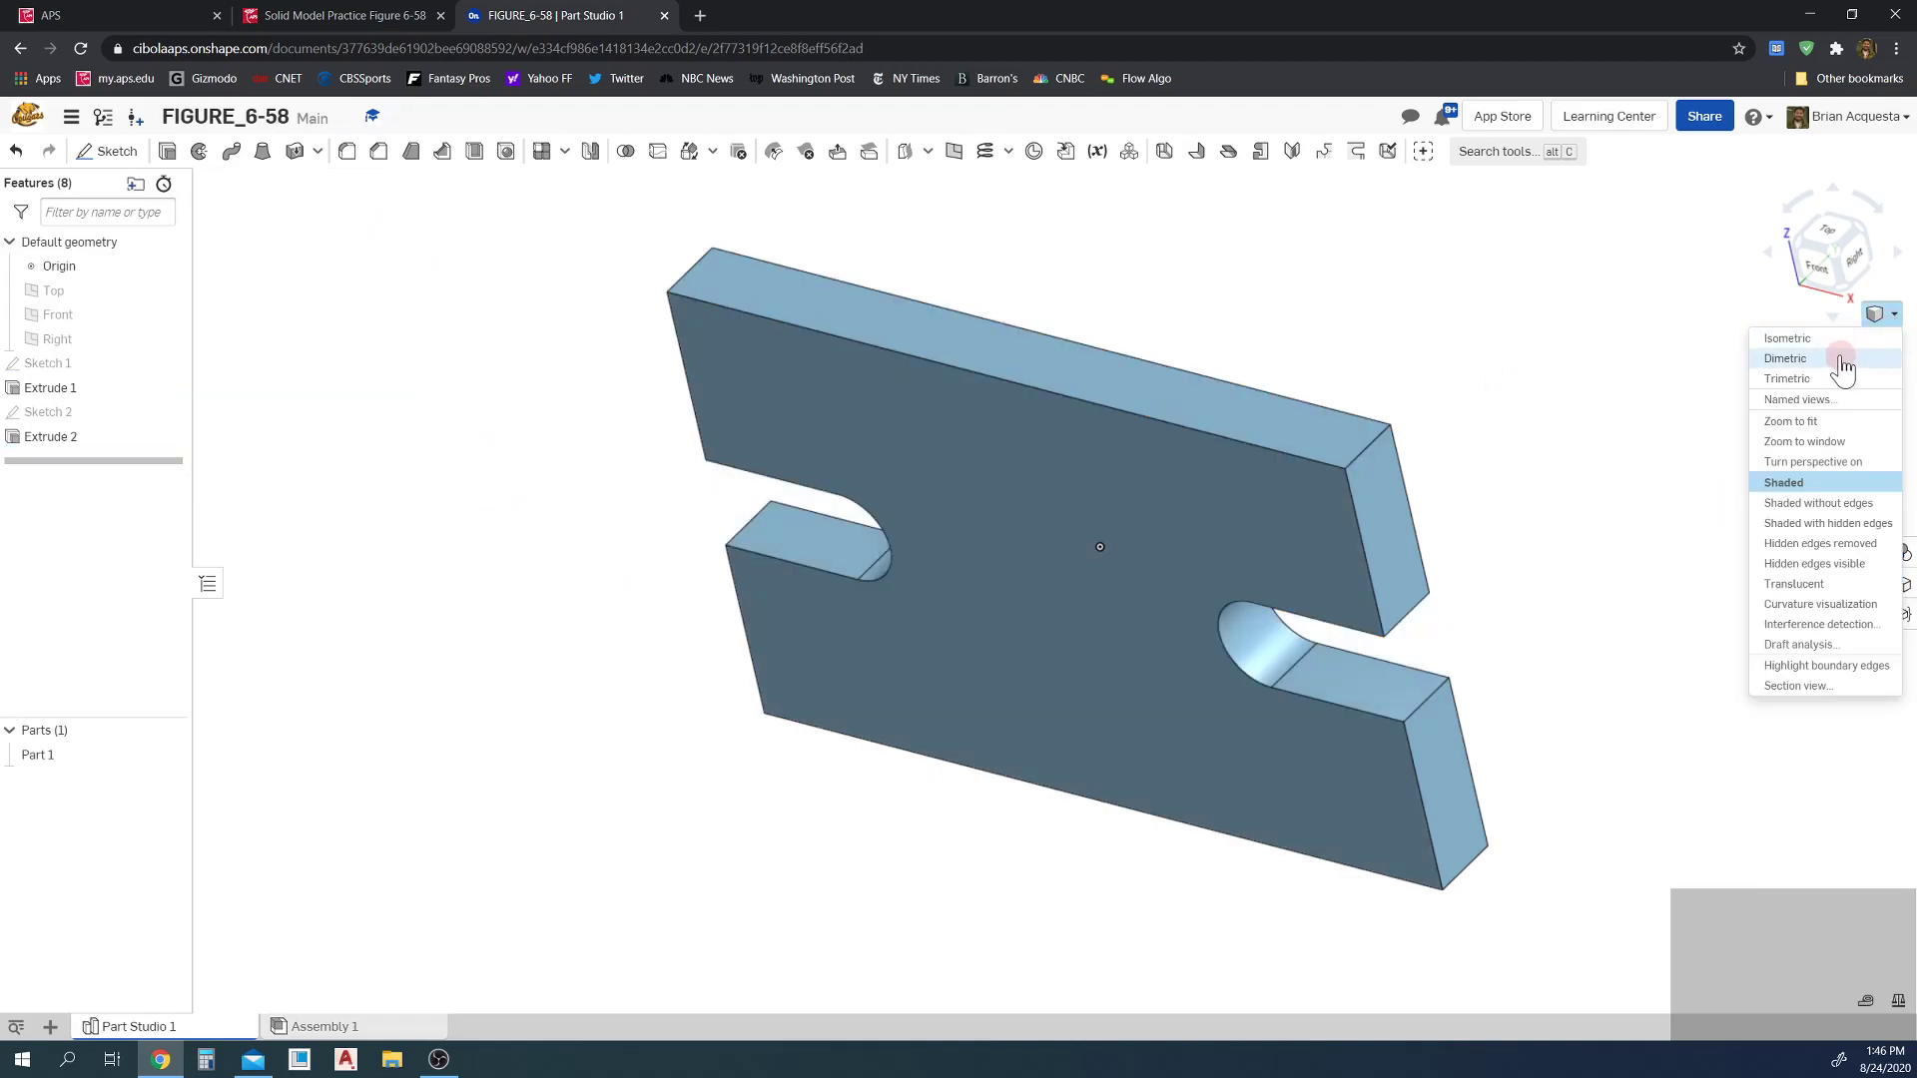
left_click(1870, 342)
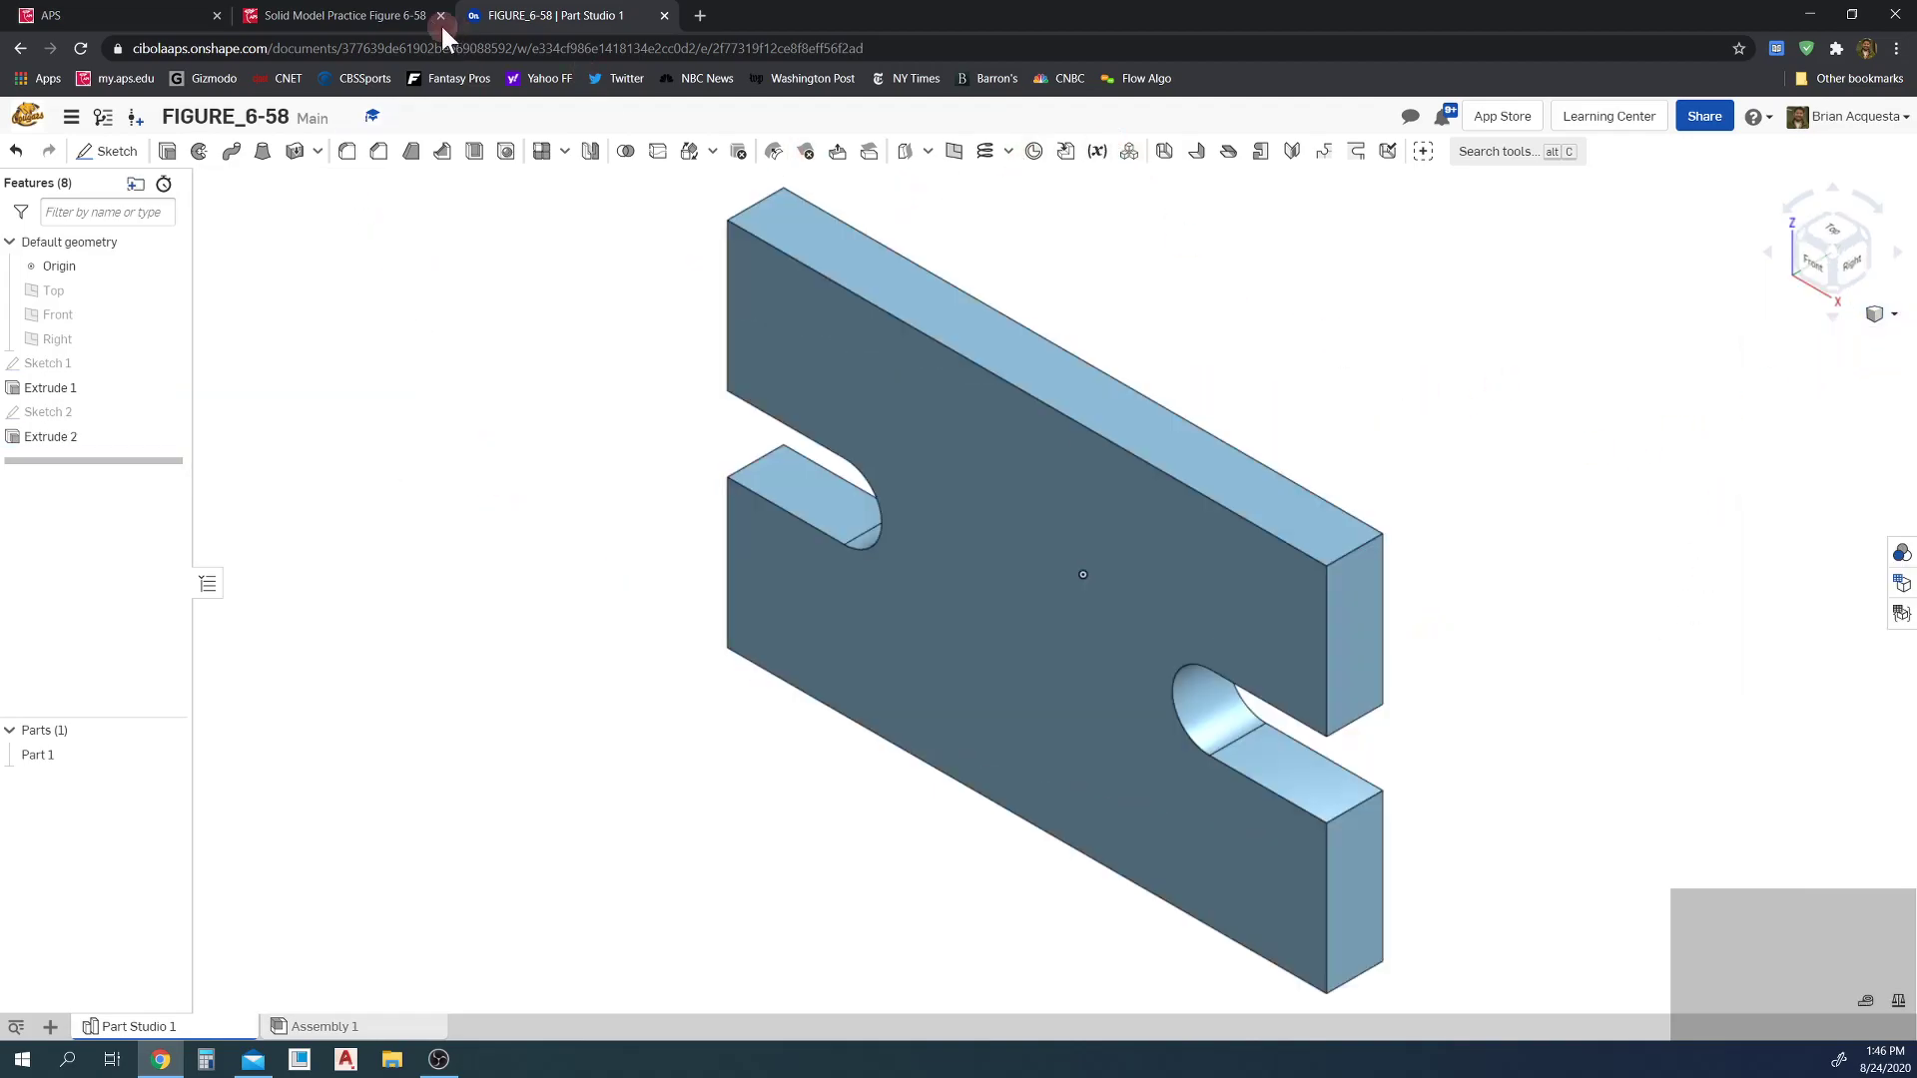
left_click(390, 15)
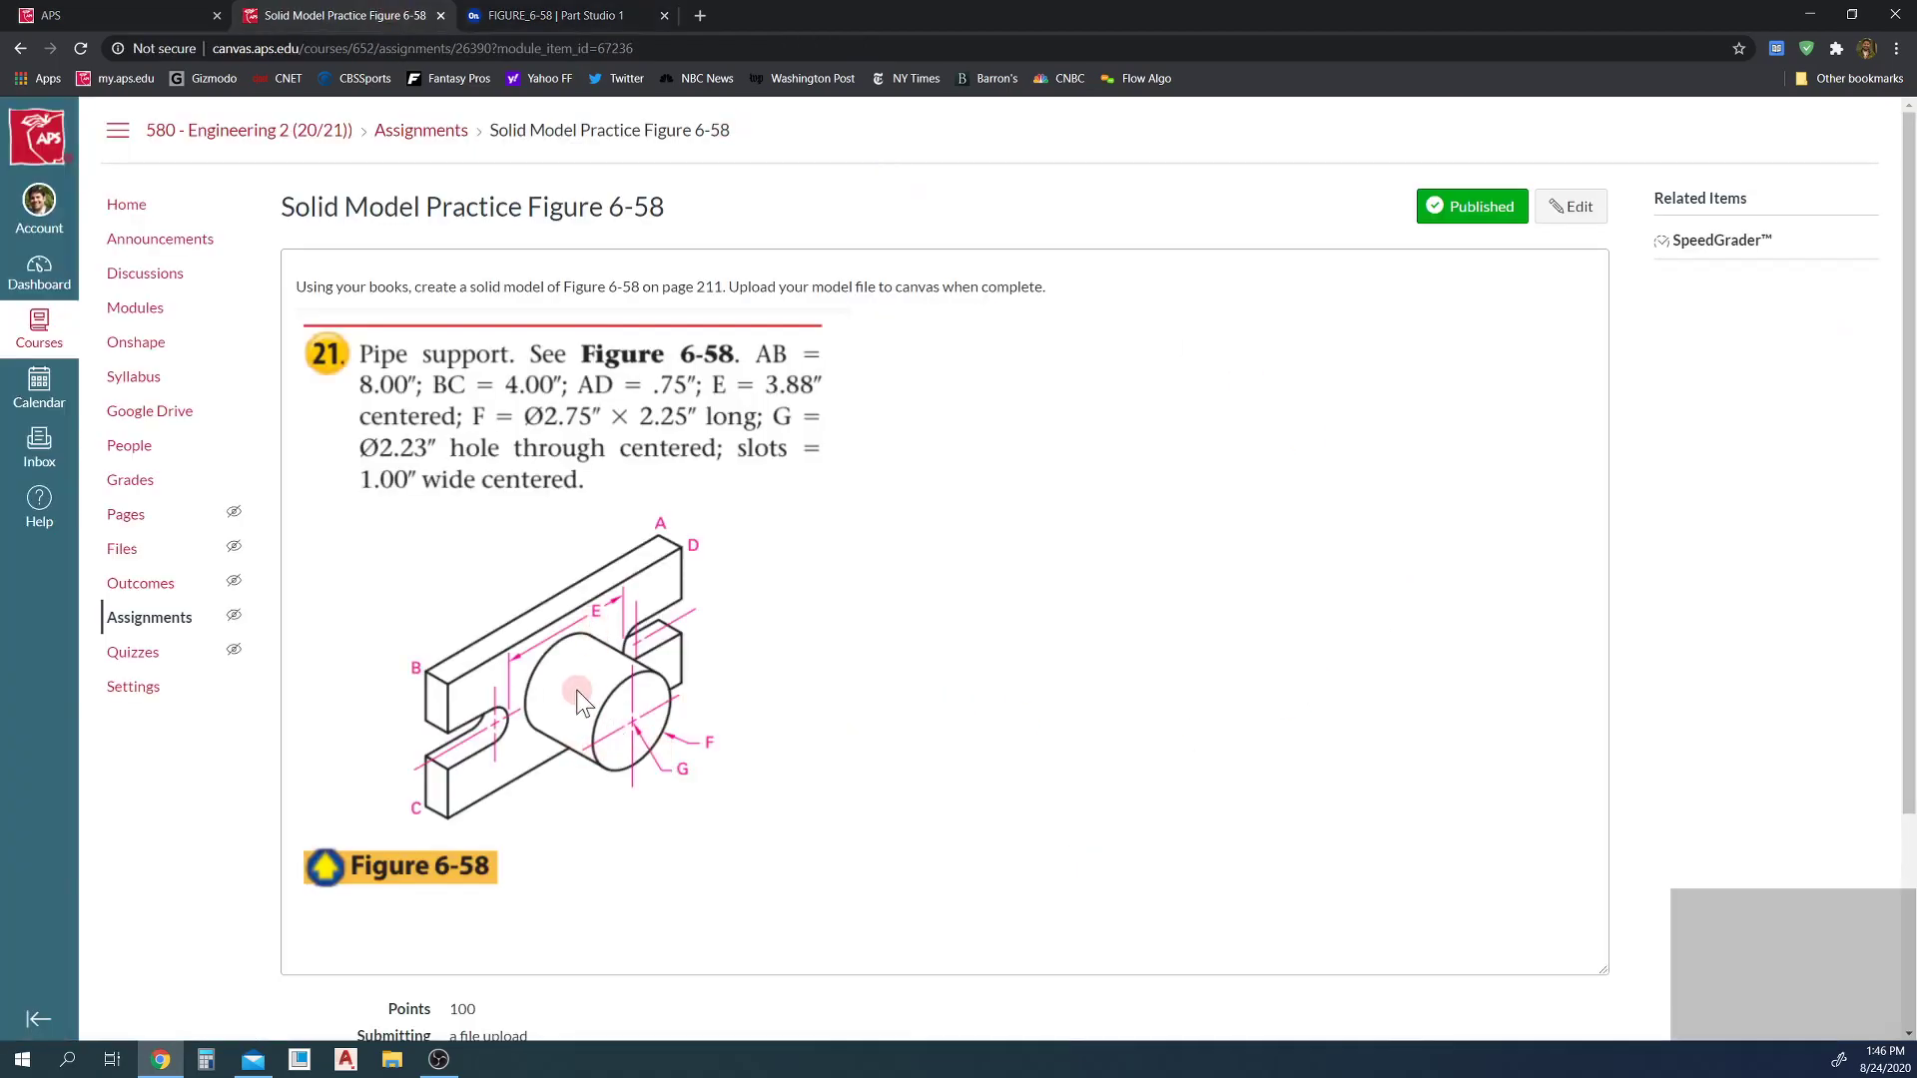